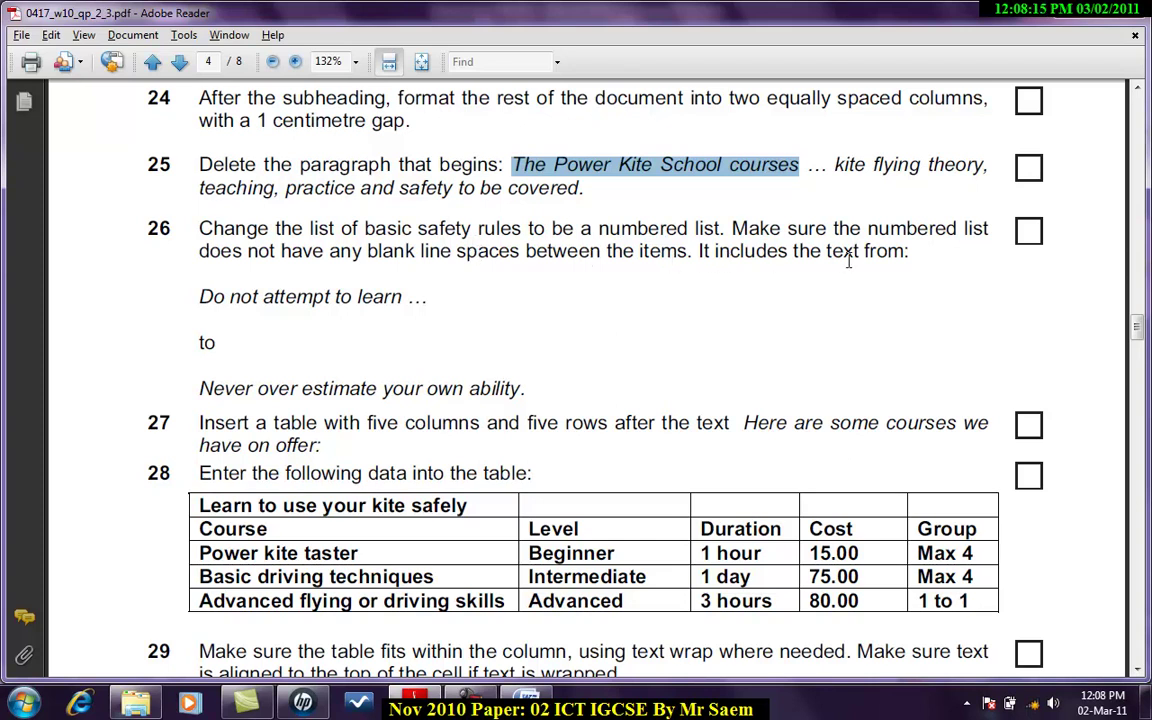
- In Word, add an unnumbered blank line after the last safety rule, "Never over estimate your own ability."
key("alt+Tab")
key("alt+Tab")
key("alt+Tab")
scroll(532, 465, "down", 5)
key("alt+Tab")
key("alt+Tab")
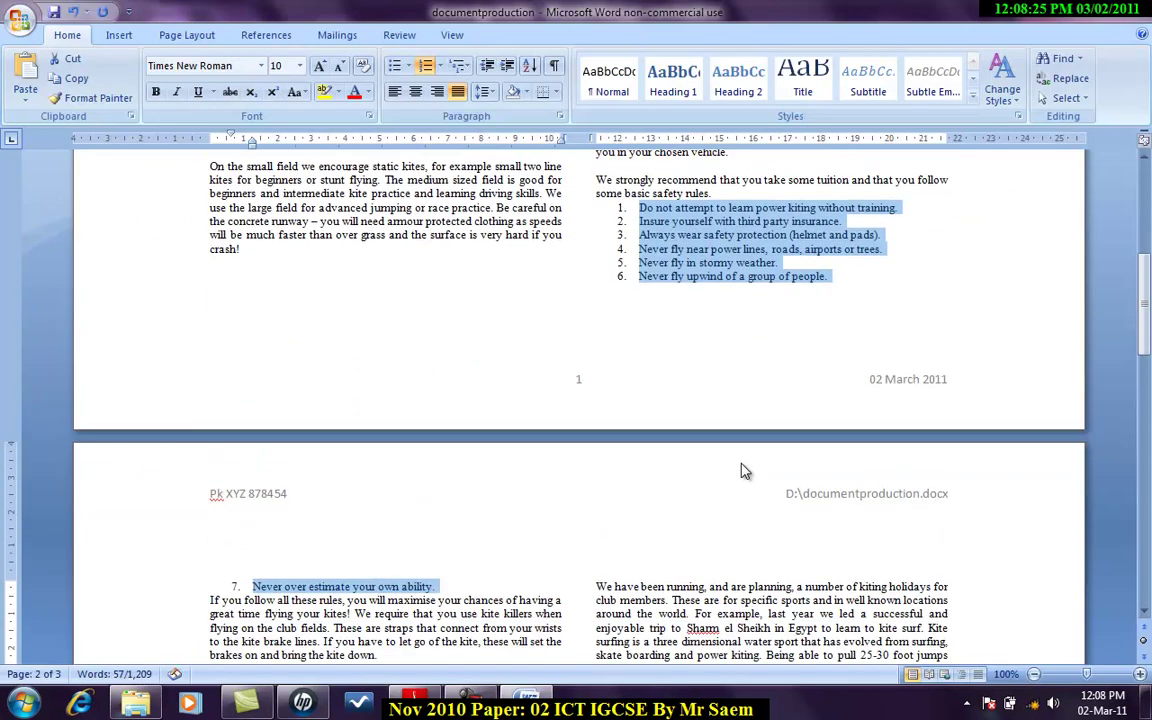
scroll(600, 450, "down", 3)
left_click(453, 413)
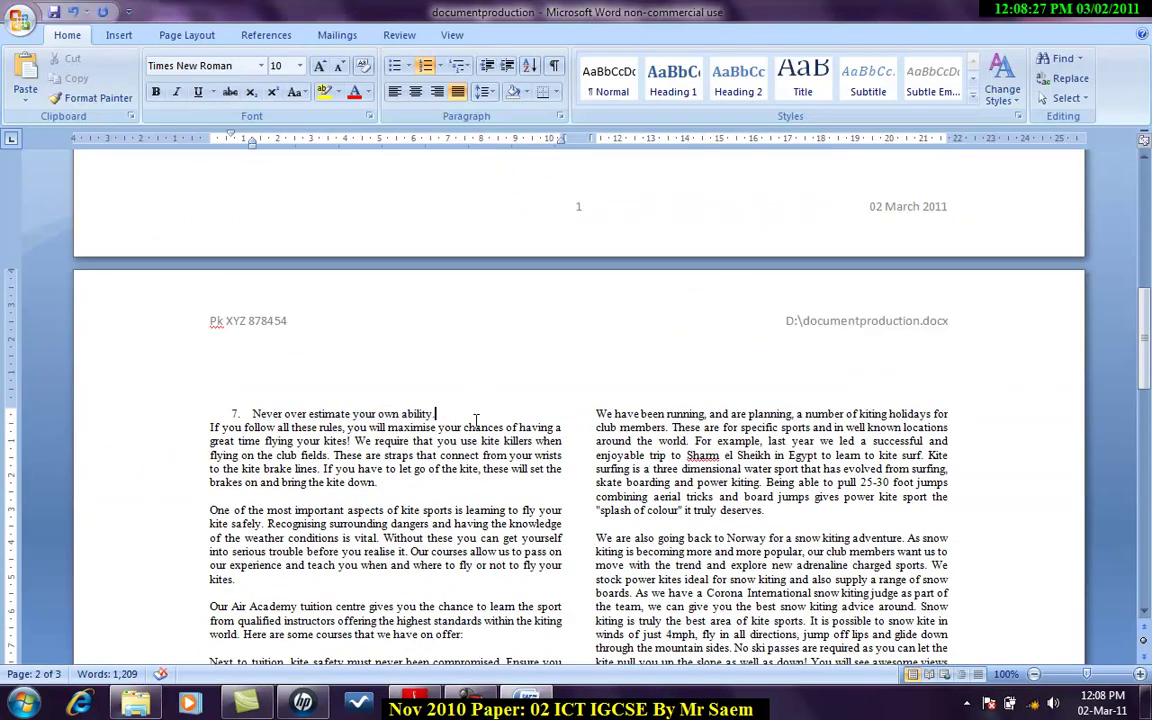
key("Return")
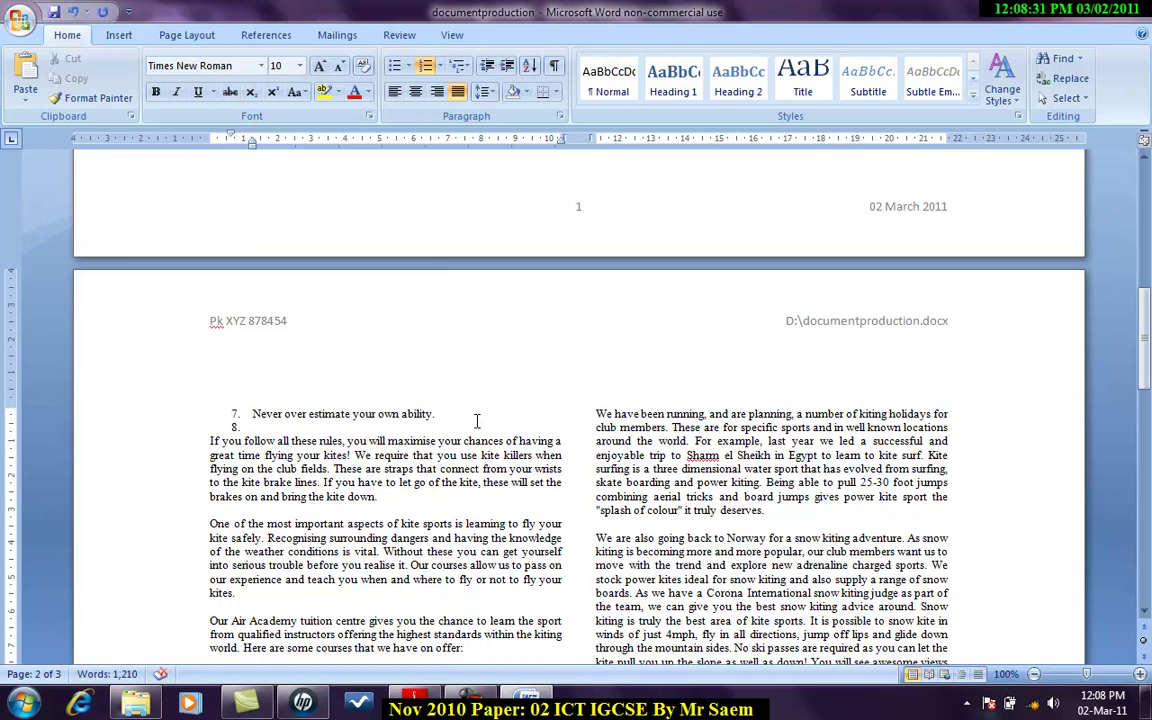
key("BackSpace")
- Read task 27 in Adobe Reader and search the Word document for its phrase "Here are some courses we"
key("alt+Tab")
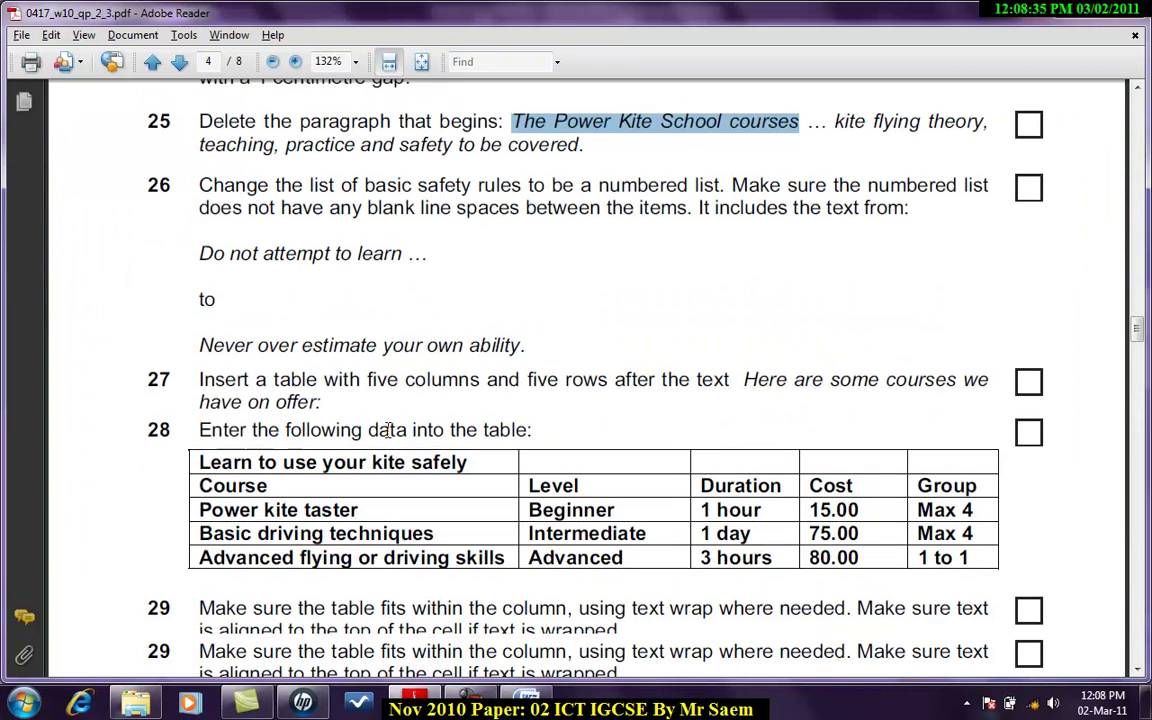
scroll(388, 430, "down", 1)
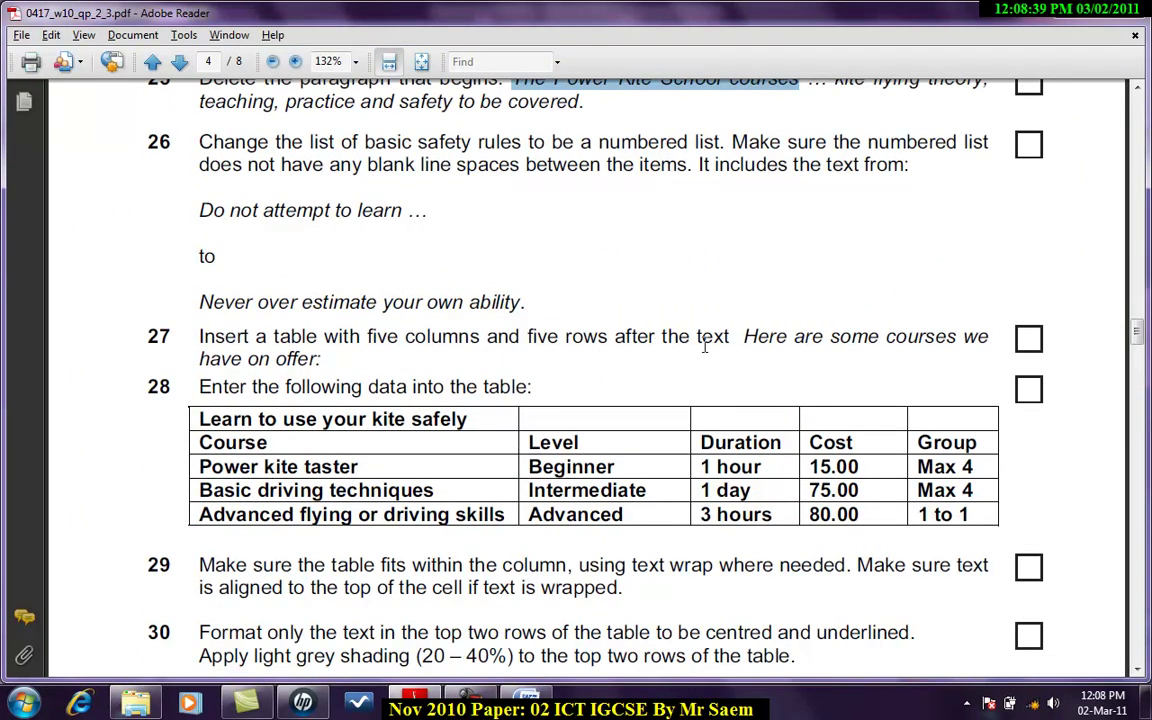
left_click_drag(743, 336, 326, 359)
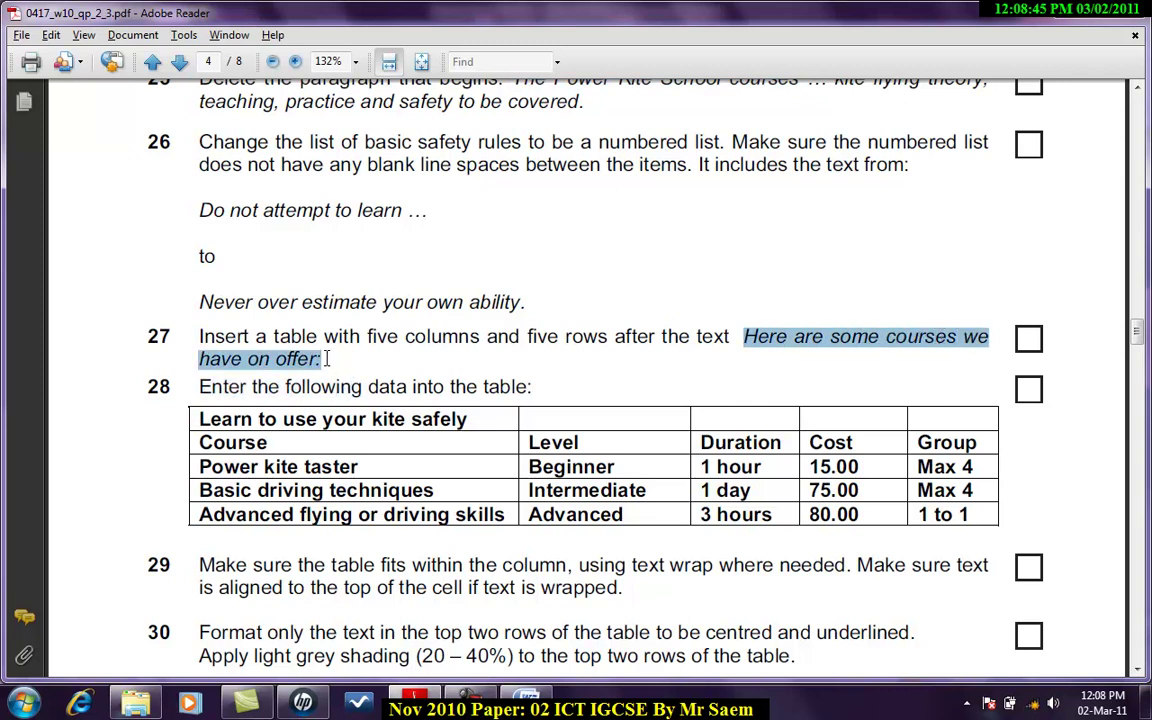
key("alt+Tab")
scroll(738, 362, "up", 10)
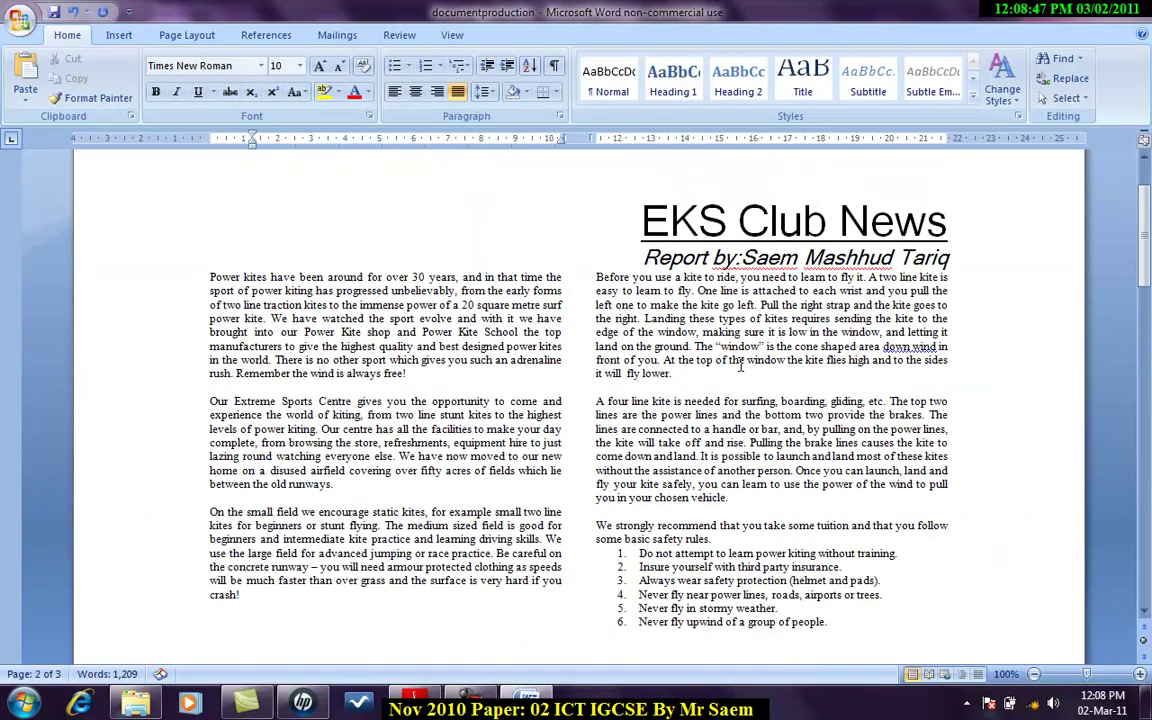
left_click(166, 362)
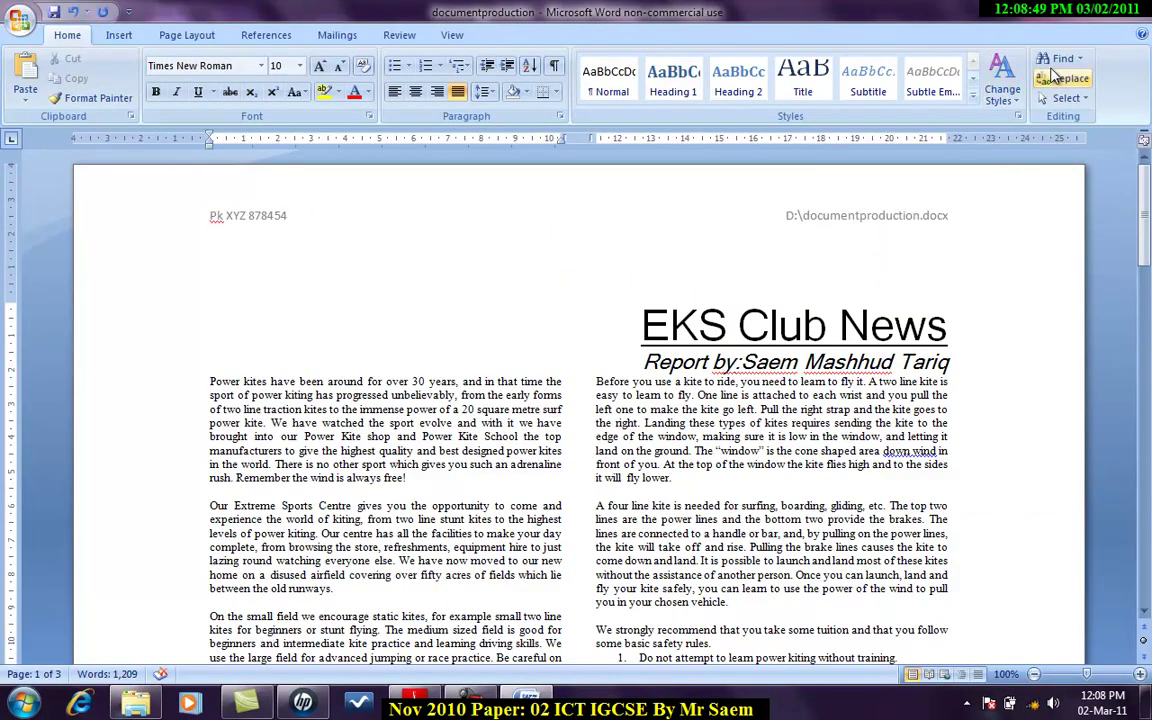
left_click(1062, 59)
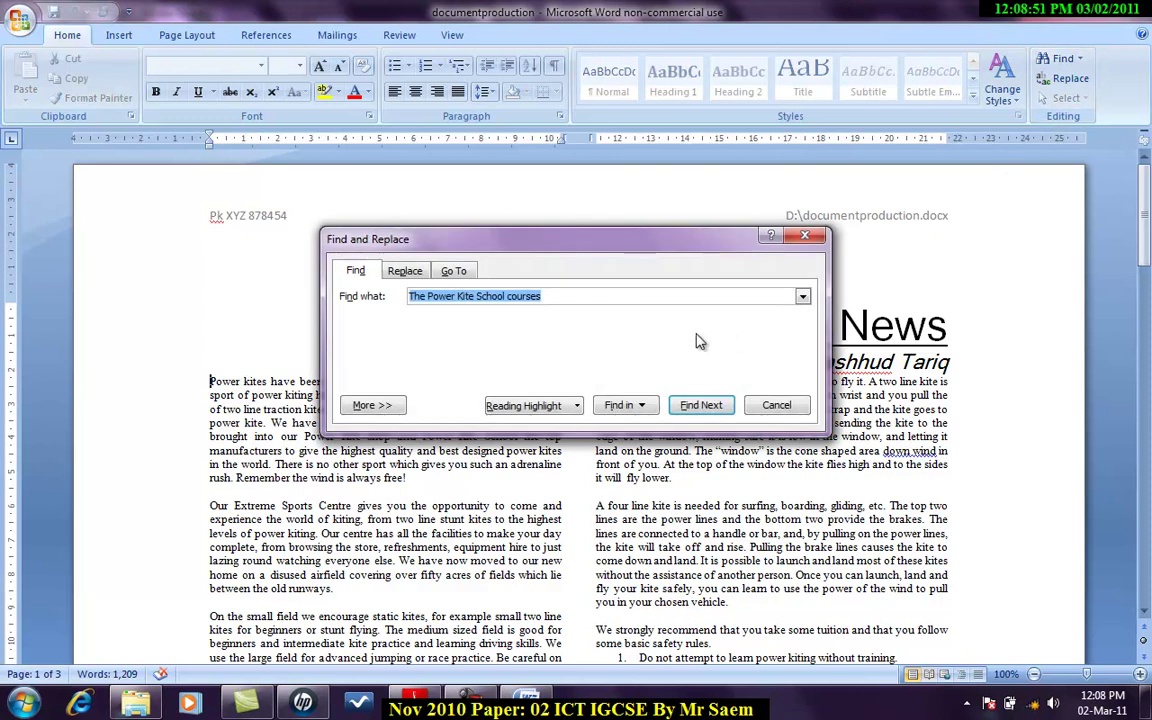
type("Here are some courses we")
left_click(700, 405)
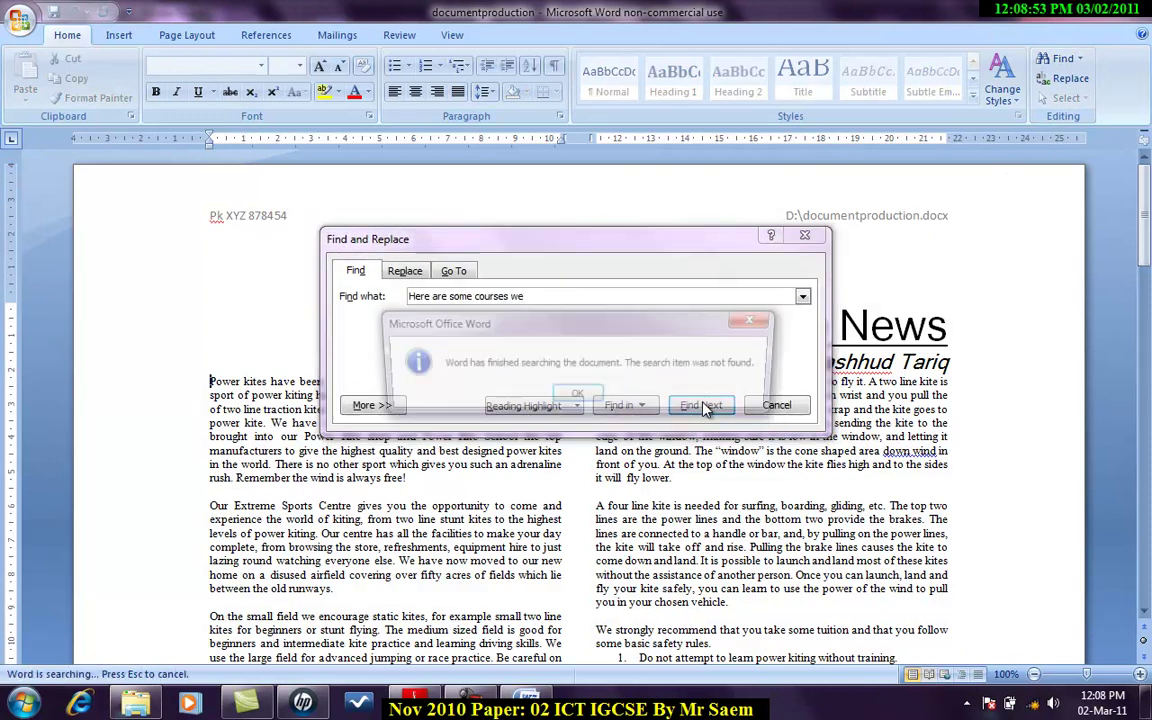
left_click(577, 396)
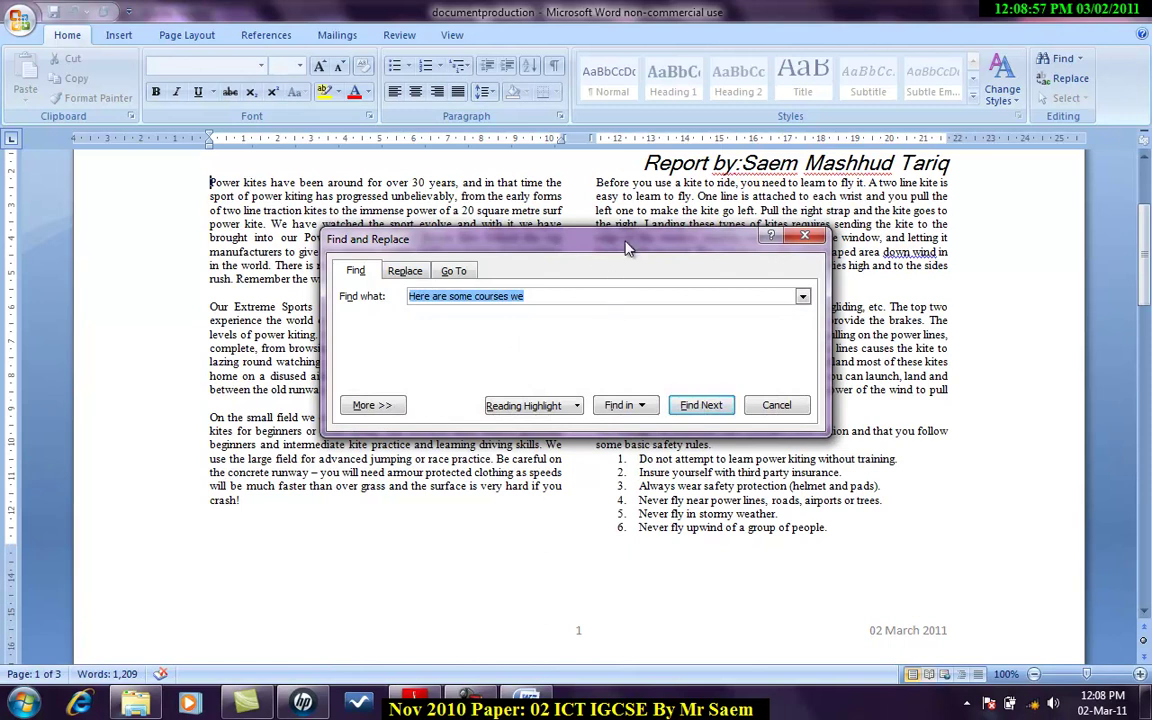
- Repeat the search for "Here are some courses we", close the search, and look through the document for the phrase
left_click_drag(626, 247, 589, 244)
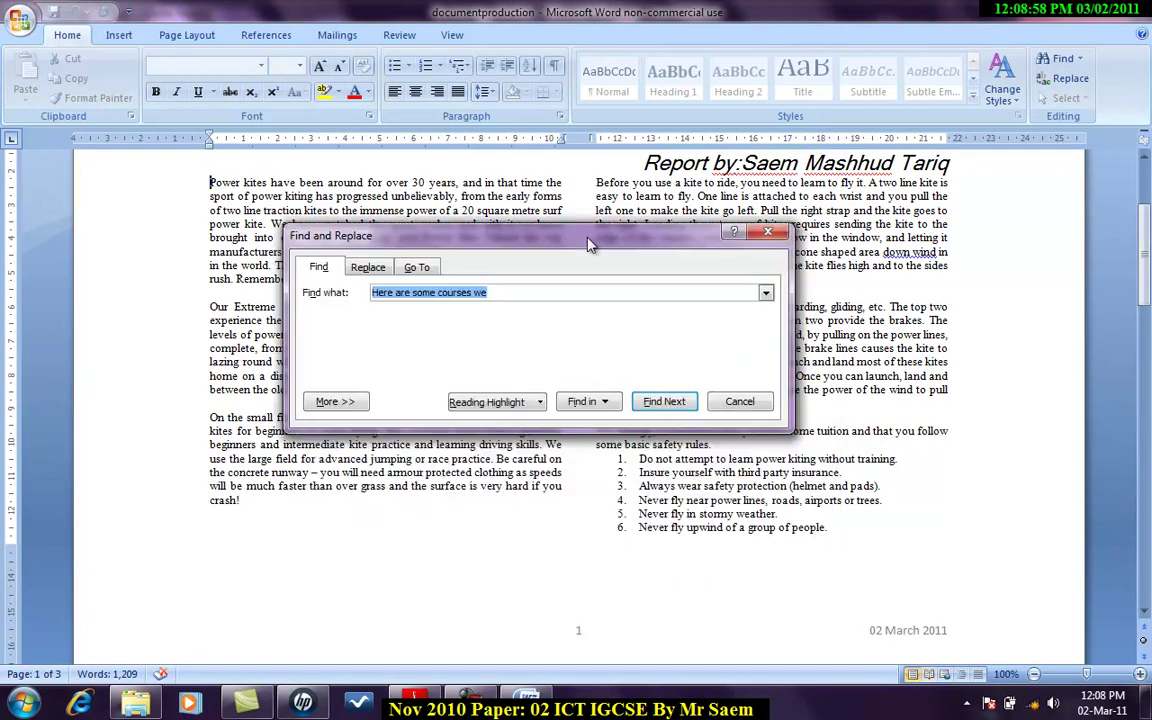
left_click(651, 402)
left_click(580, 397)
key("ctrl+c")
left_click(743, 403)
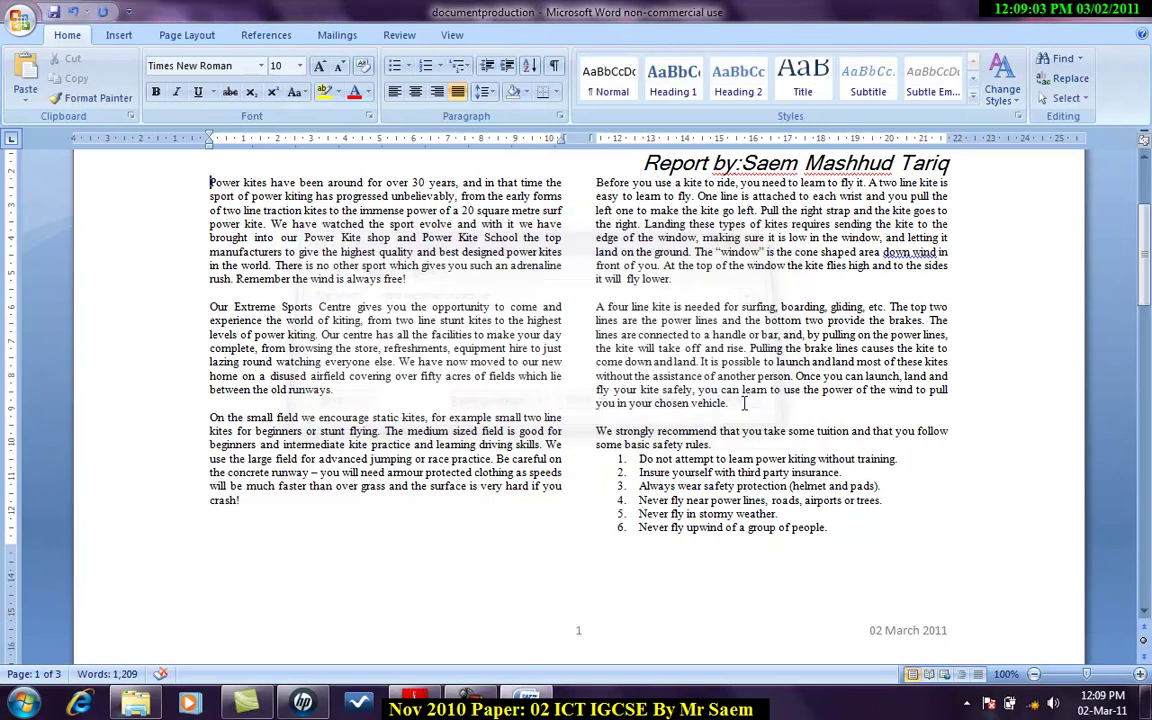
scroll(743, 403, "down", 9)
scroll(743, 403, "up", 8)
scroll(743, 403, "up", 3)
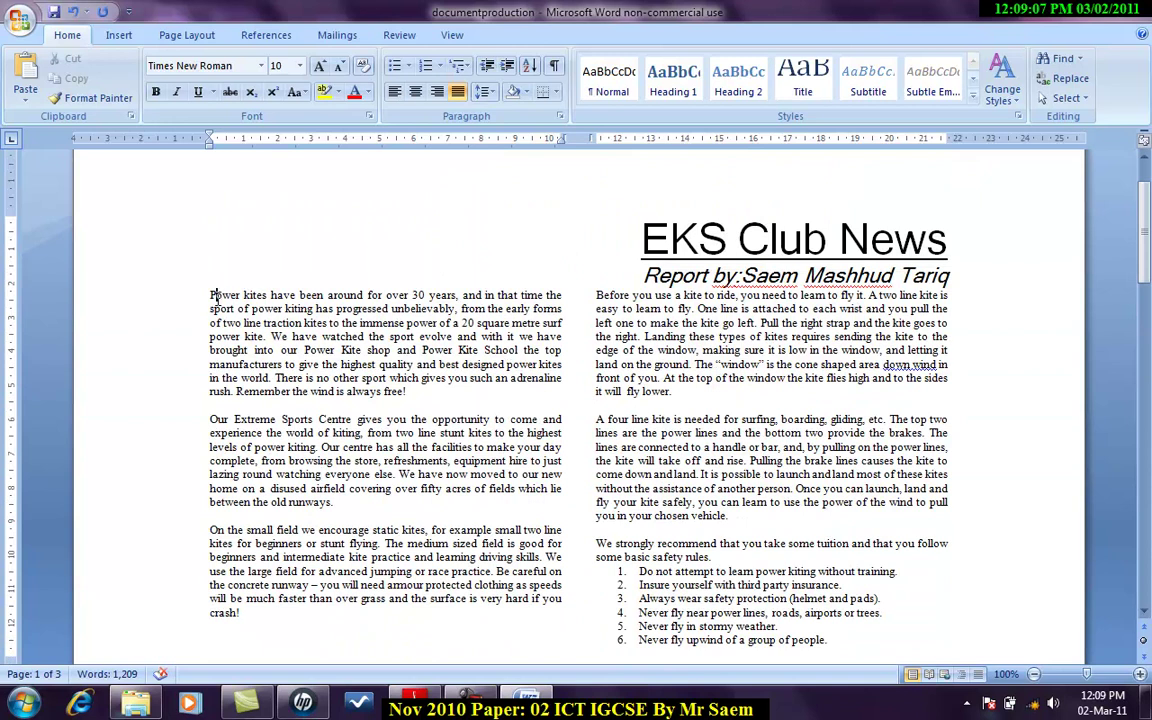
- Copy the task 27 phrase again from Adobe Reader and search the Word document for "Here are some courses we"
key("alt+Tab")
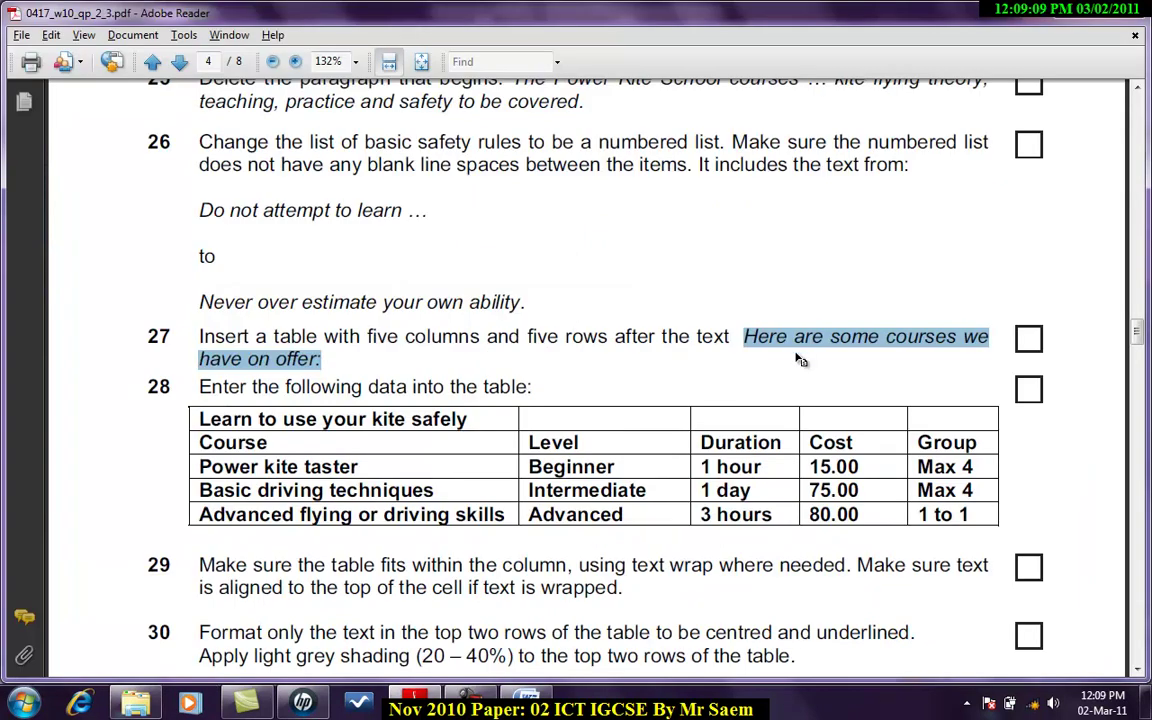
right_click(800, 347)
left_click(762, 352)
key("alt+Tab")
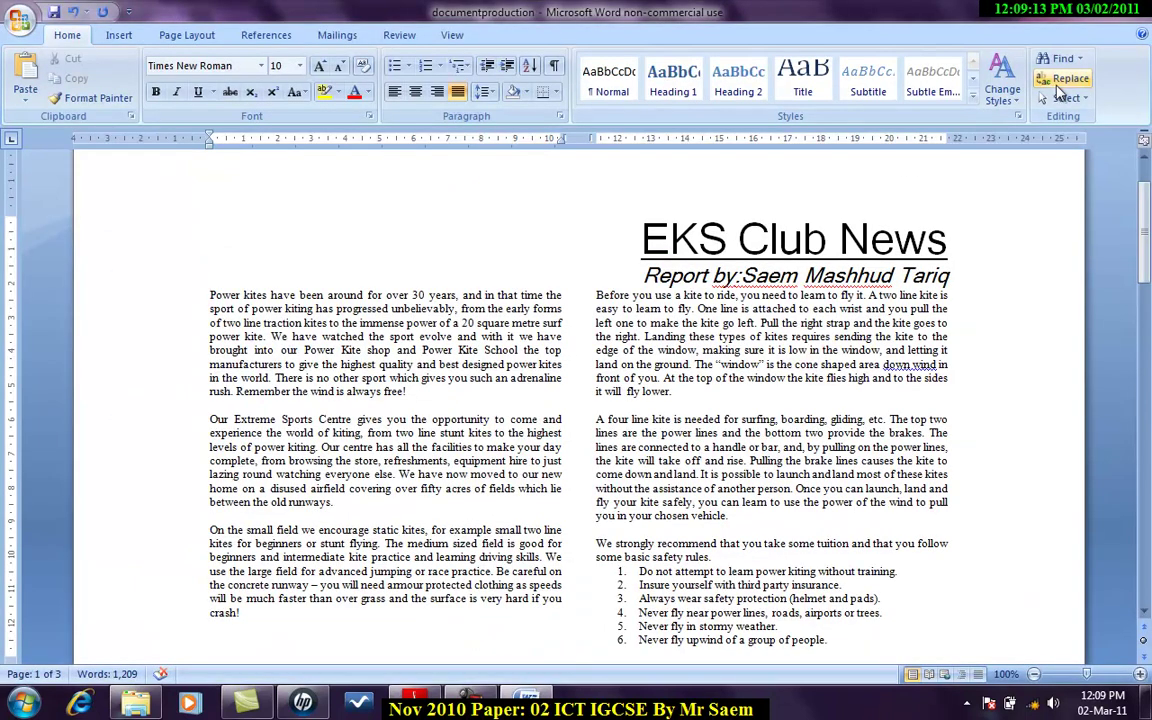
left_click(1062, 58)
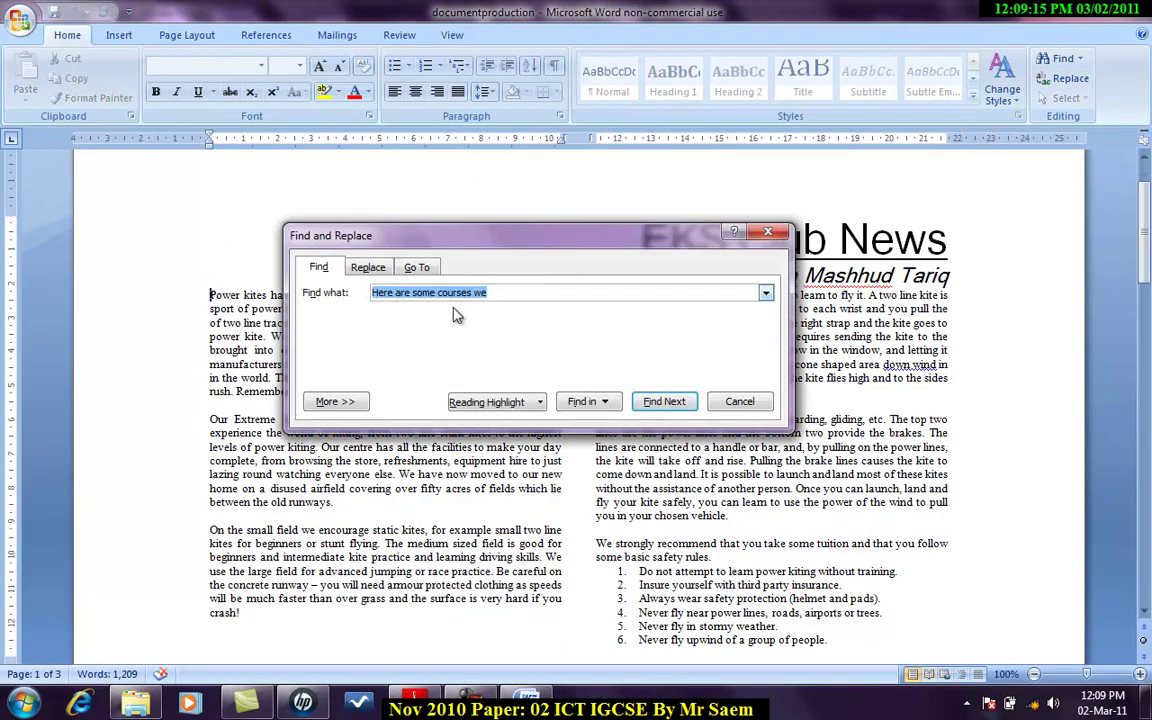
key("ctrl+v")
left_click(666, 402)
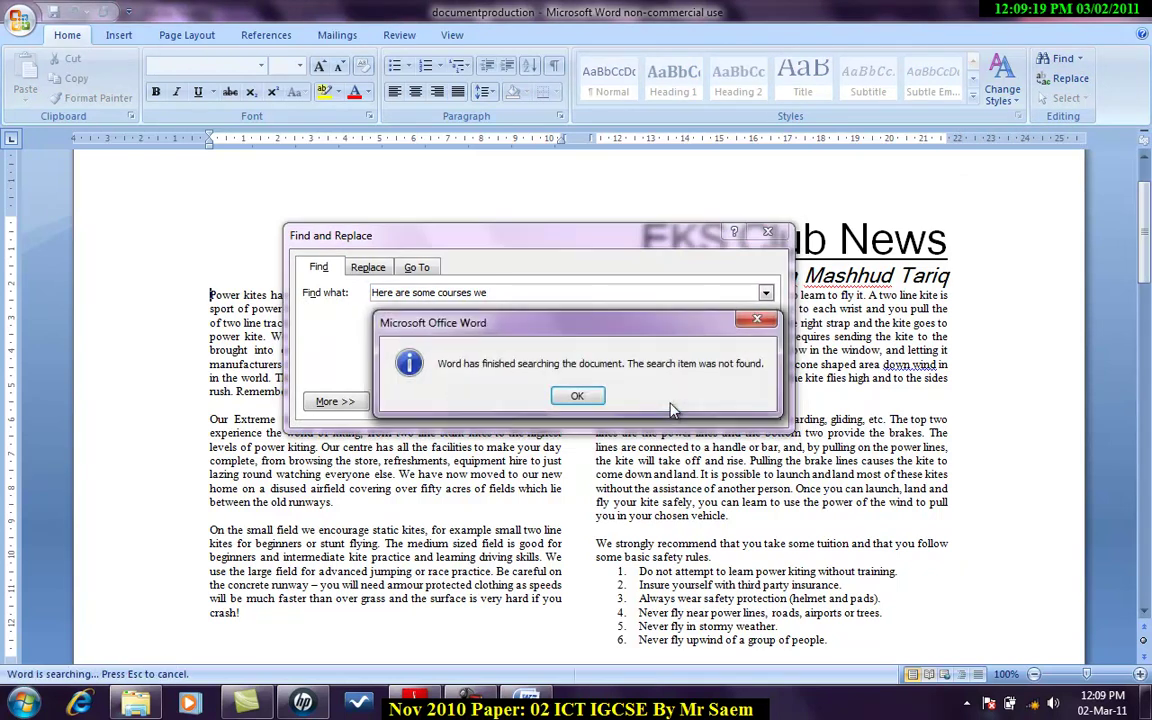
left_click(579, 397)
- Search for "Here are some courses we" within the main document only, try the next match, and close the search
left_click(600, 403)
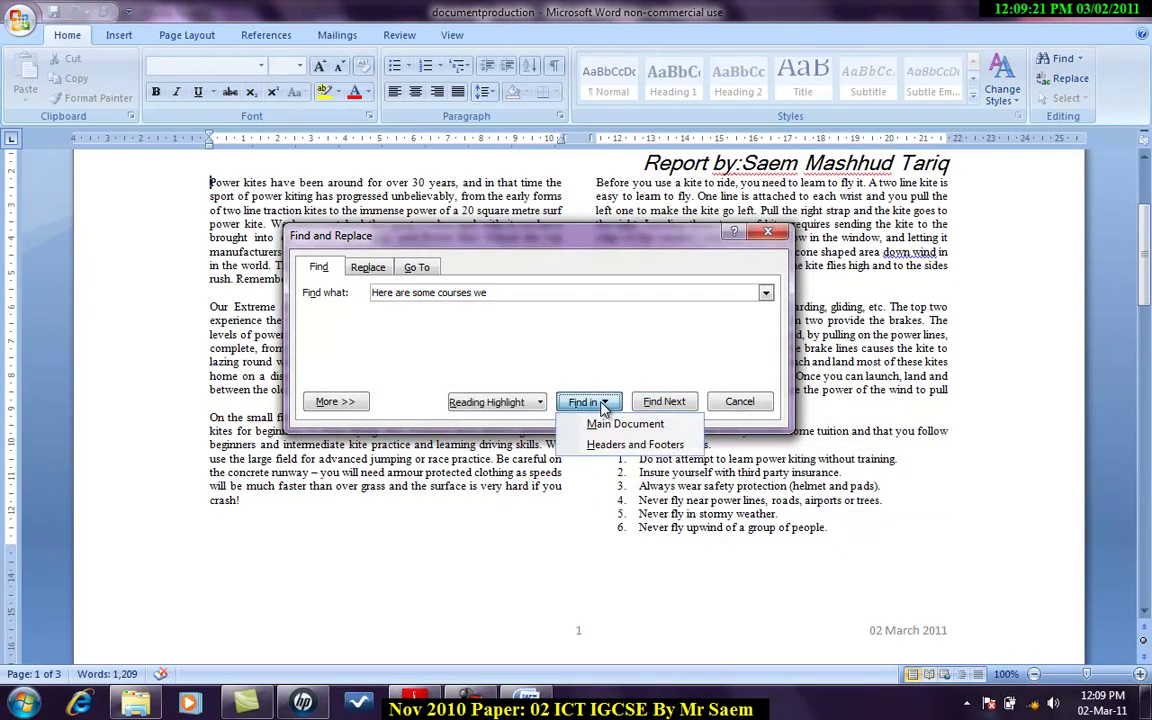
left_click(612, 425)
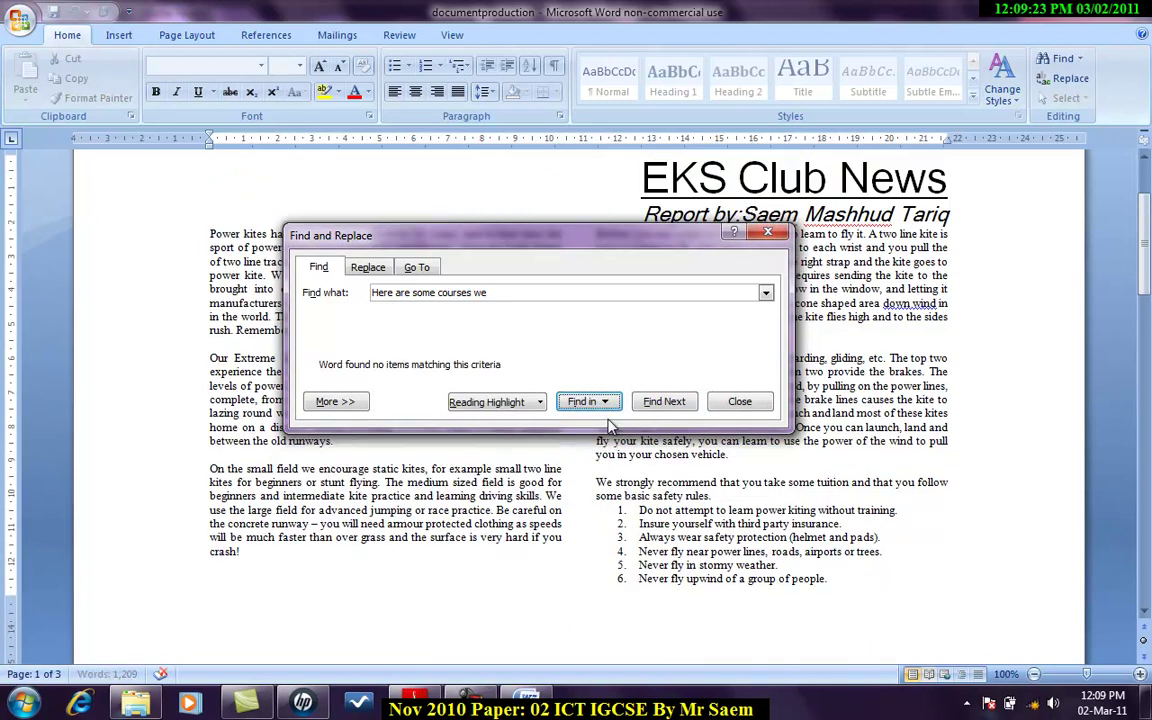
left_click_drag(600, 236, 483, 99)
left_click(541, 262)
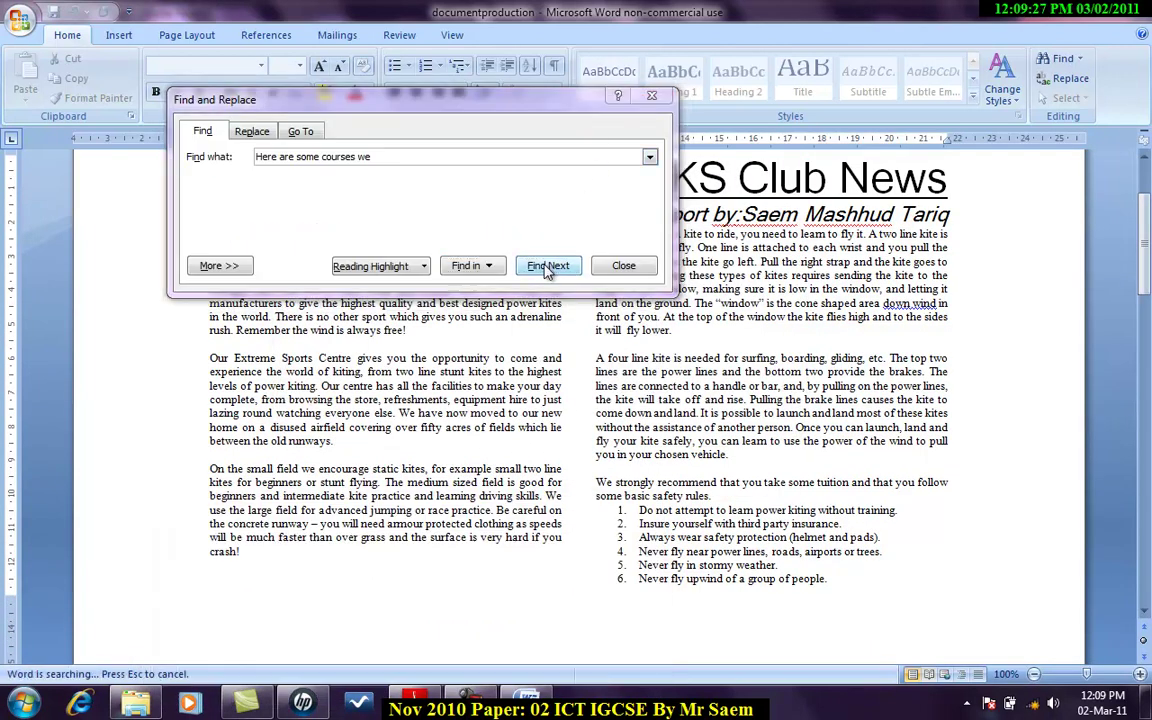
left_click(518, 356)
left_click(624, 266)
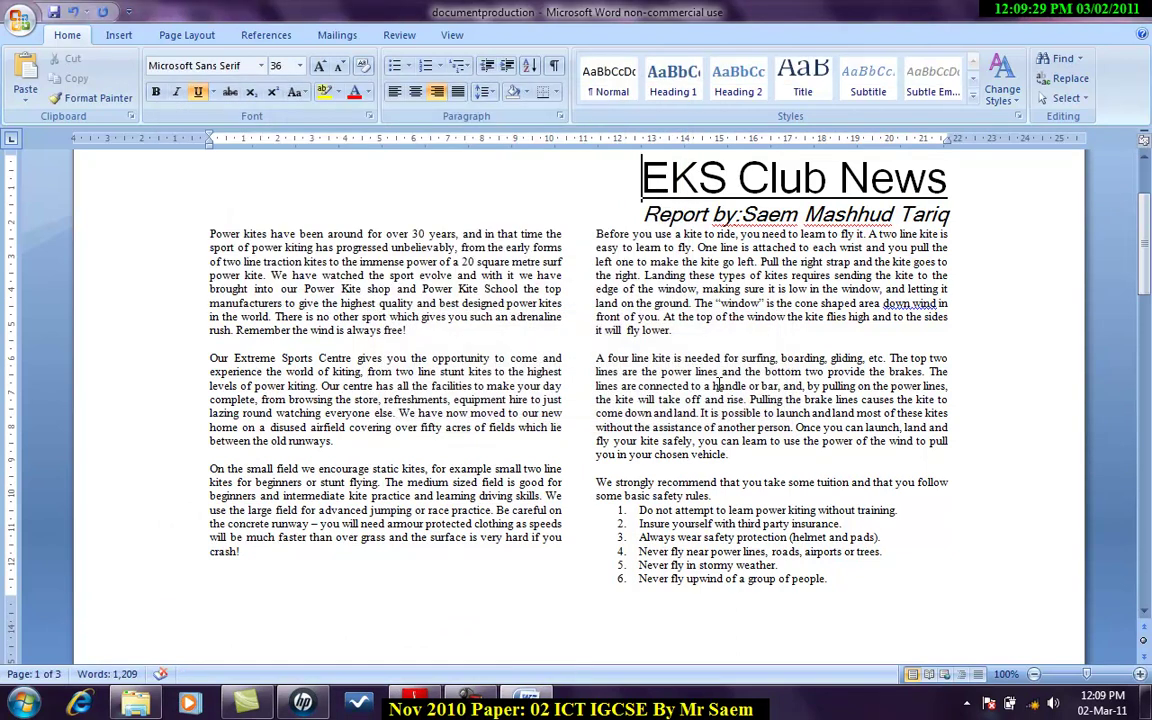
- Copy the shorter phrase "Here are some courses" from task 27 in Adobe Reader and find it in the Word document
scroll(640, 399, "down", 15)
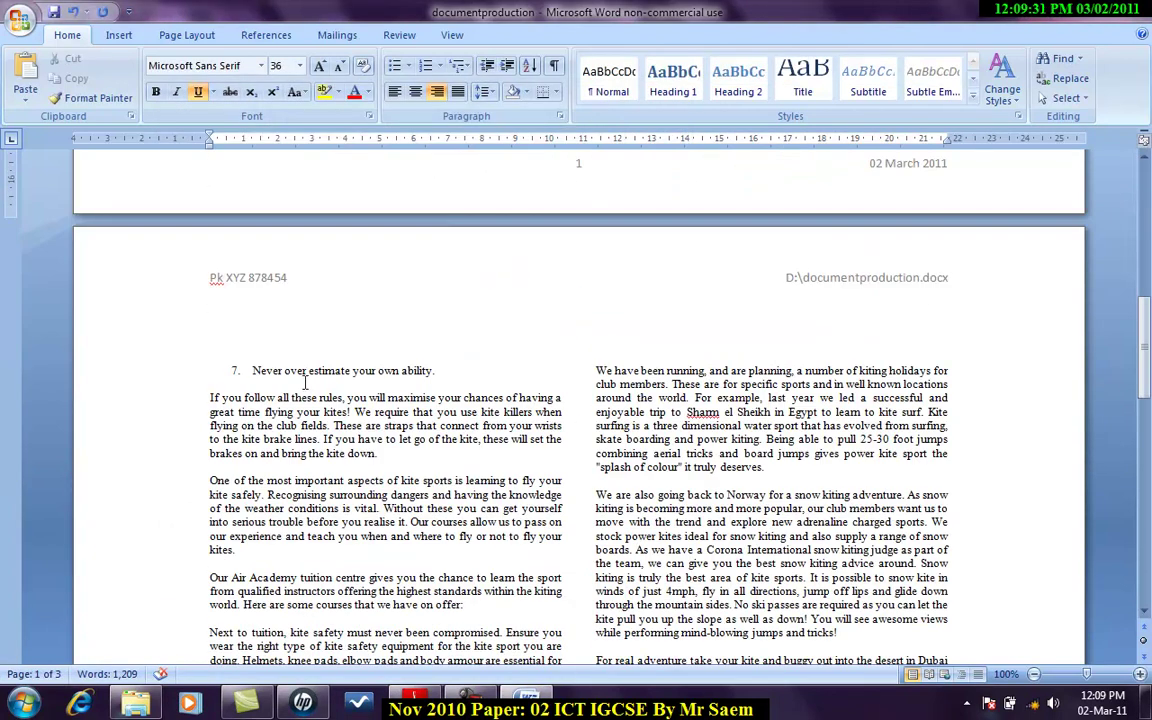
left_click(305, 383)
key("alt+Tab")
left_click(740, 336)
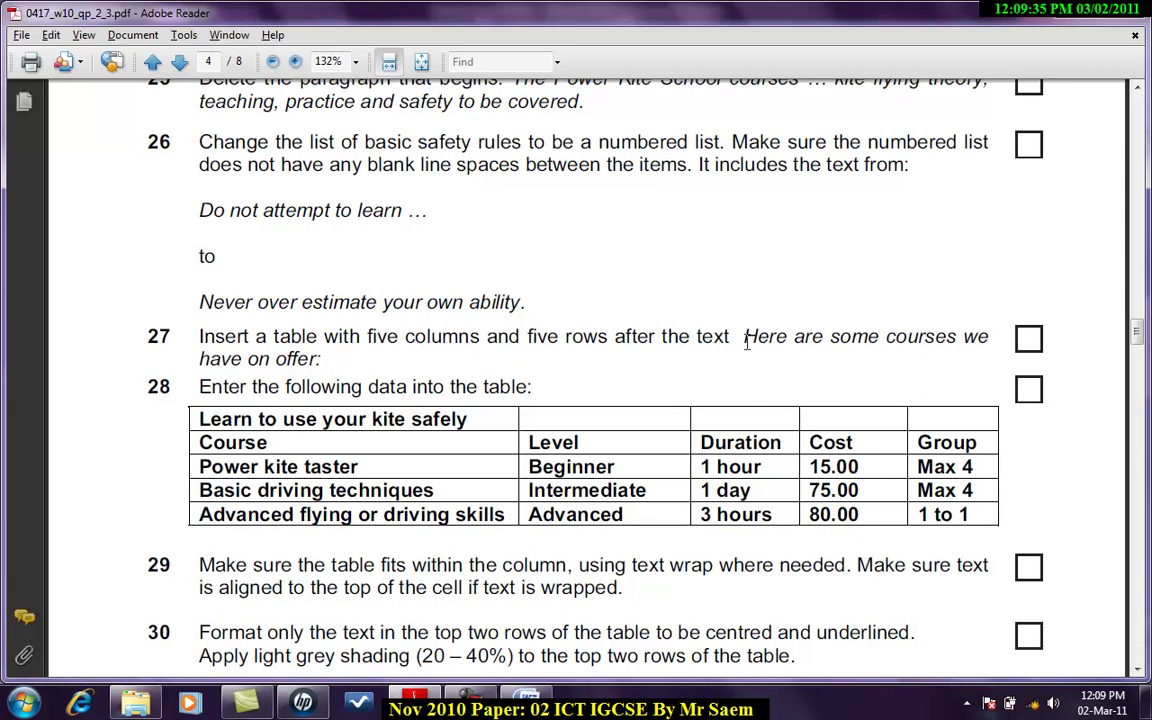
left_click_drag(744, 340, 922, 343)
key("ctrl+c")
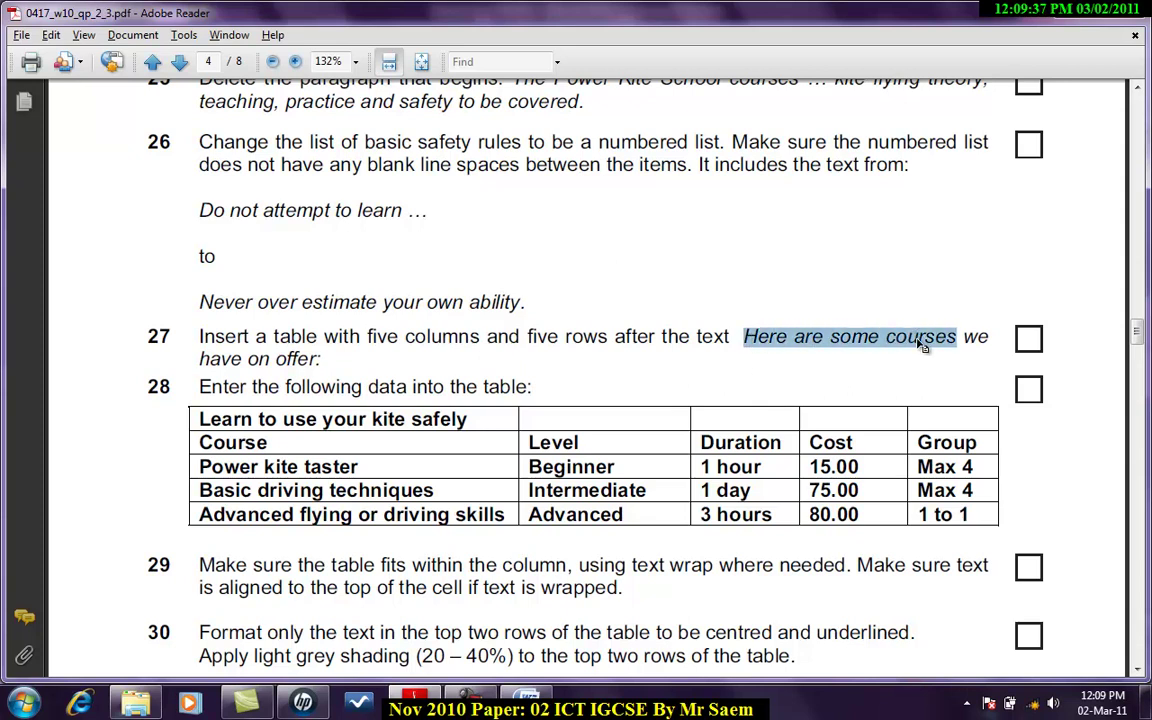
key("alt+Tab")
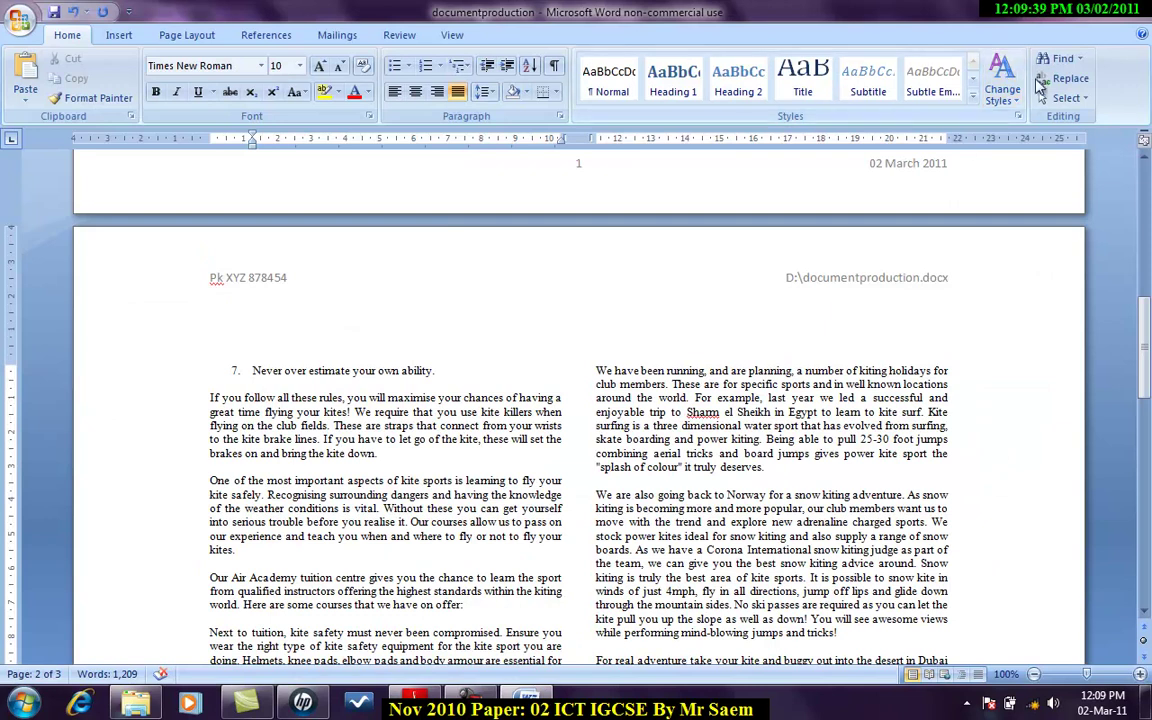
left_click(1052, 85)
left_click_drag(515, 297, 341, 303)
key("ctrl+v")
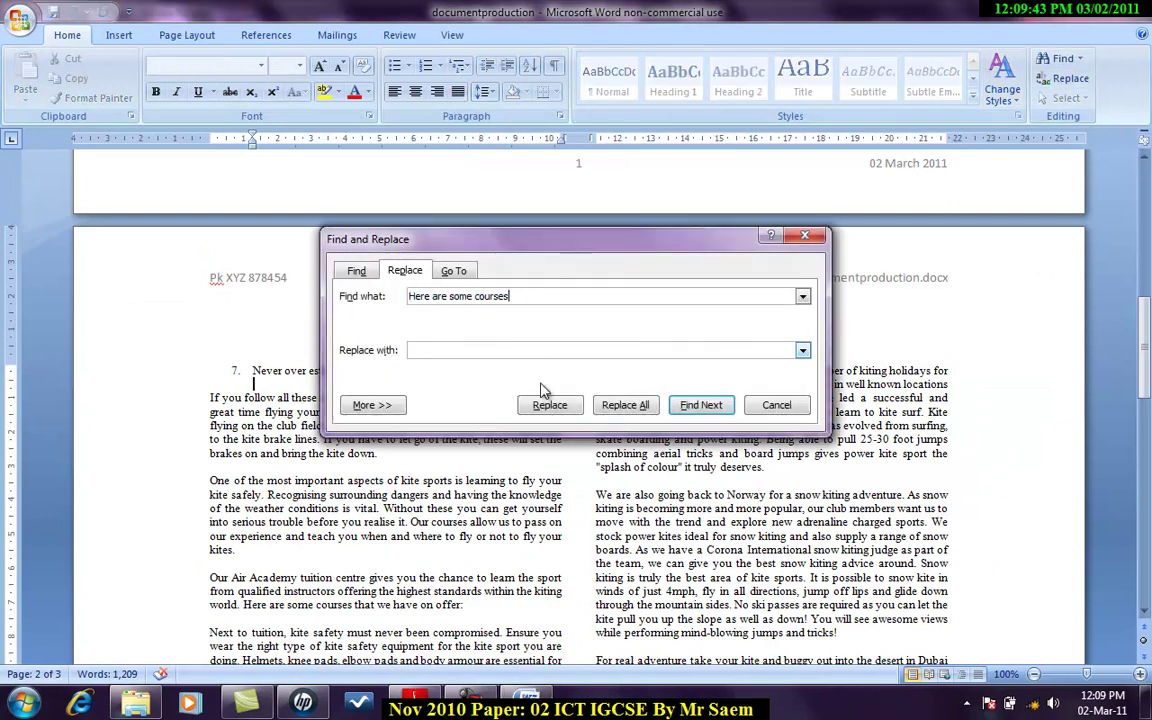
left_click(720, 407)
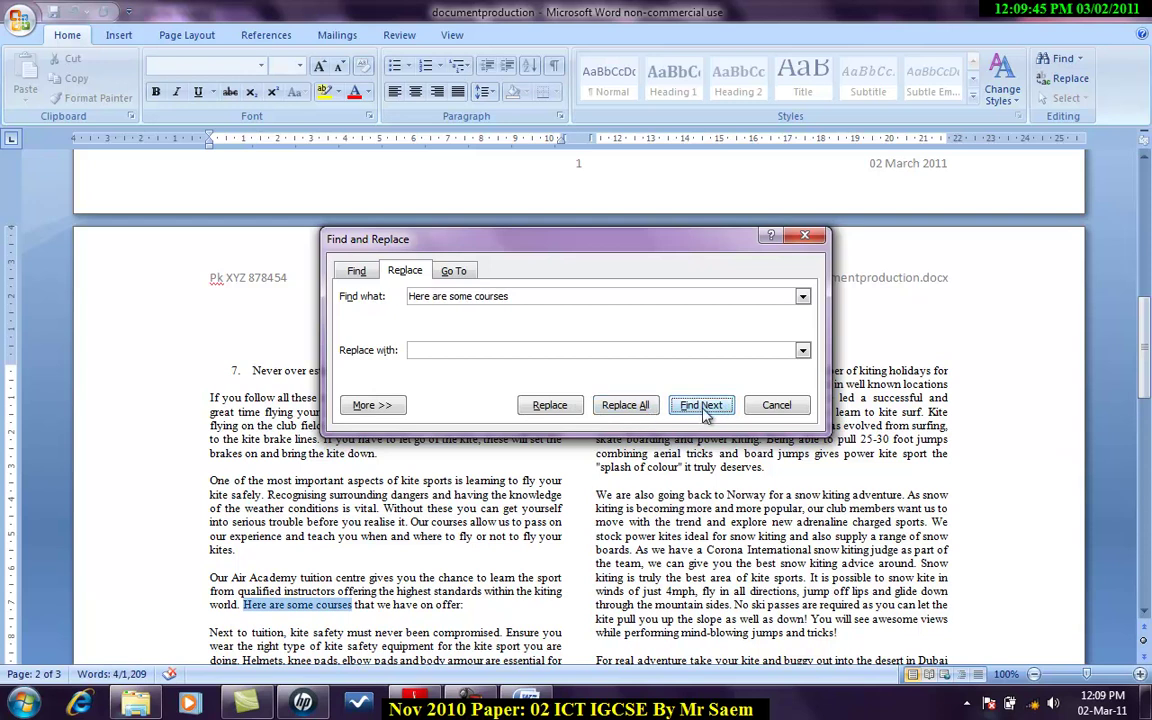
left_click(771, 405)
- Locate the end of the "Our Air Academy" paragraph, and review the table requirements from task 27 onward in Adobe Reader
left_click(452, 596)
scroll(452, 596, "down", 2)
scroll(452, 596, "down", 1)
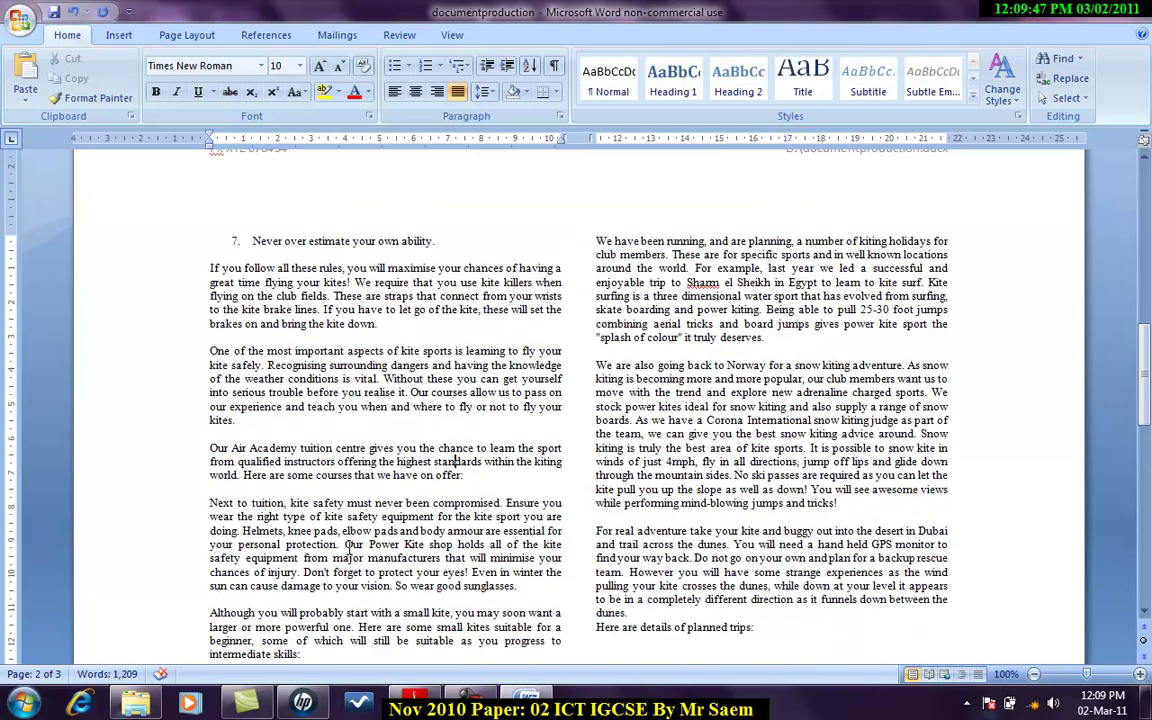
key("alt+Tab")
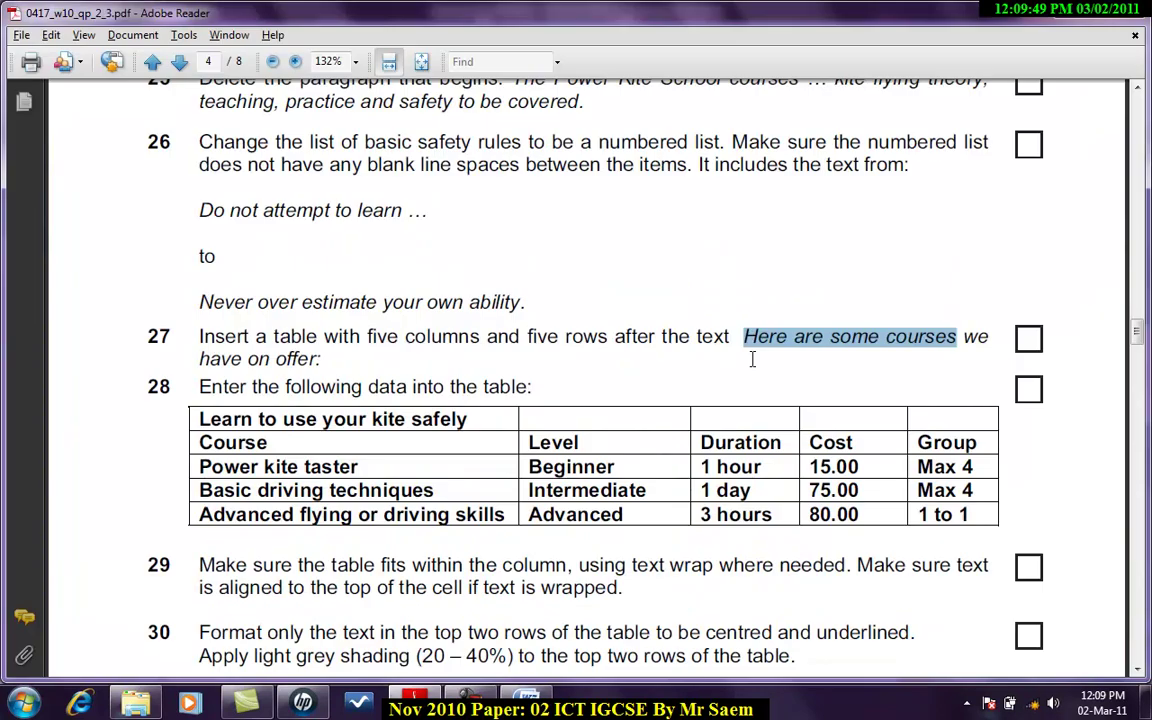
scroll(514, 457, "down", 3)
left_click(329, 229)
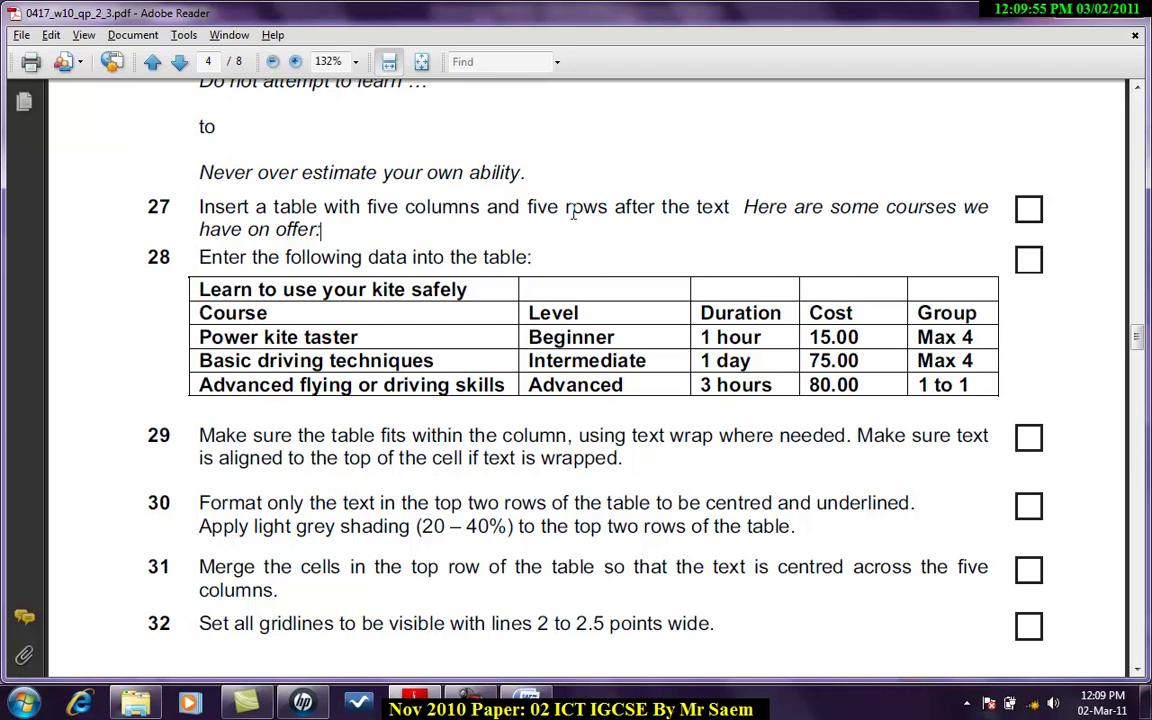
- Switch to Word and insert a table of five columns and five rows below "Here are some courses that we have on offer:"
key("alt+Tab")
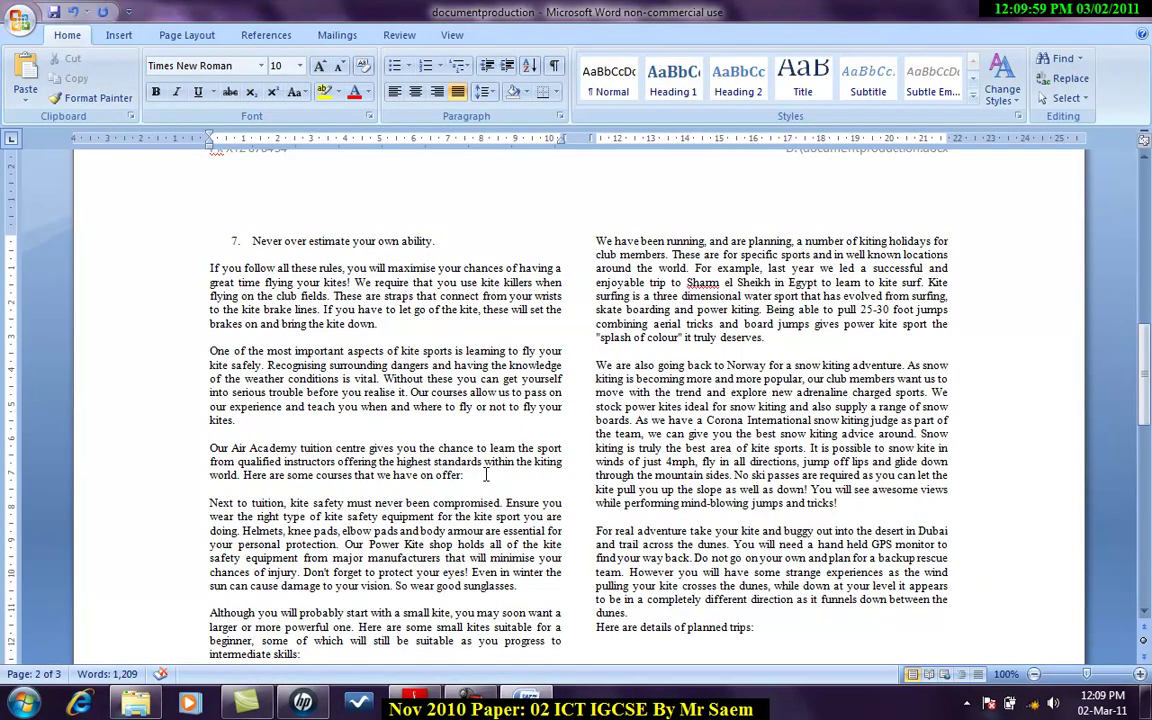
key("Return")
key("Return")
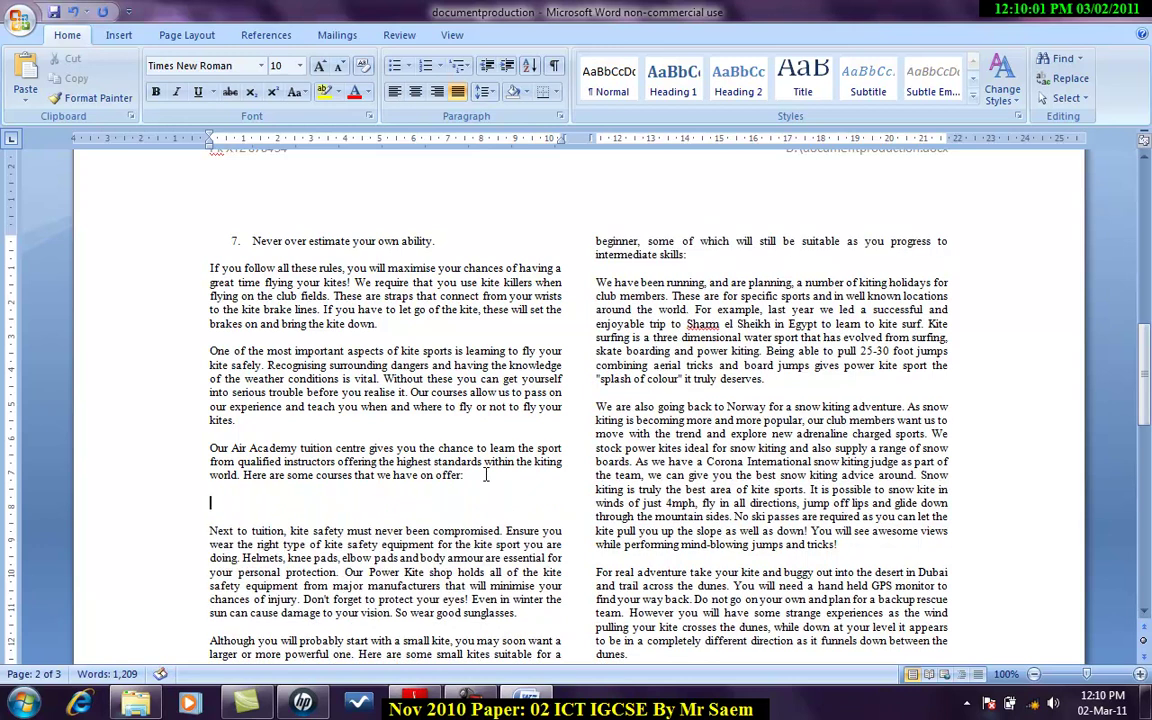
left_click(118, 35)
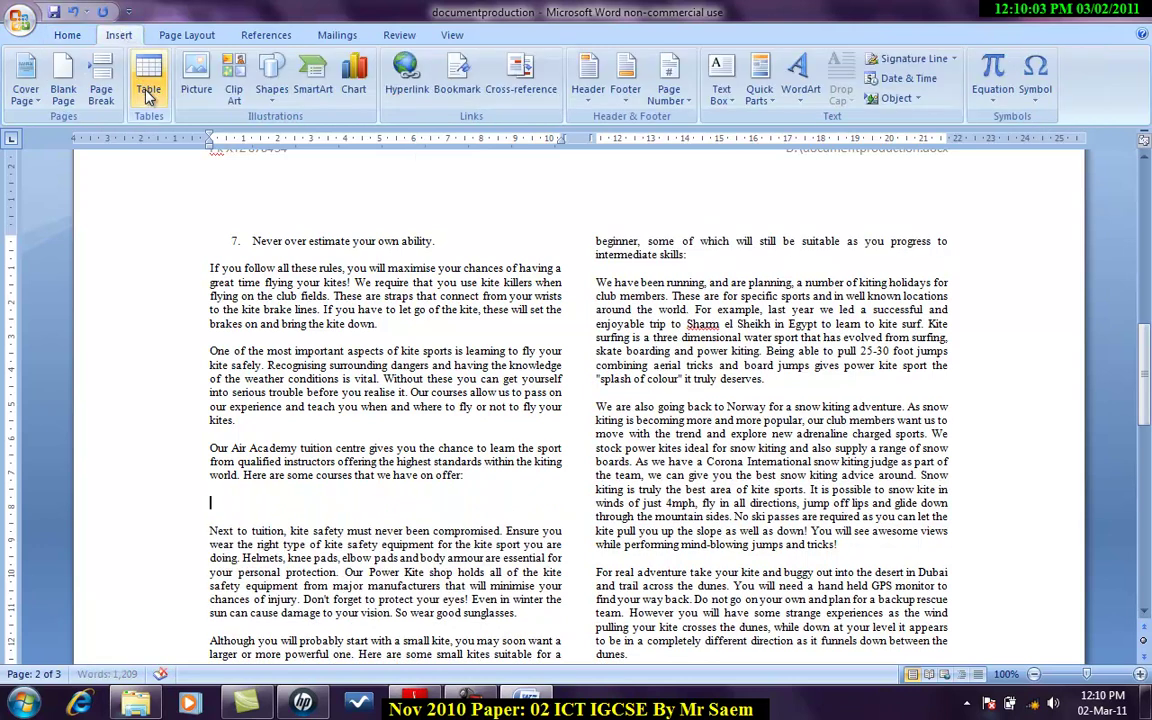
left_click(148, 88)
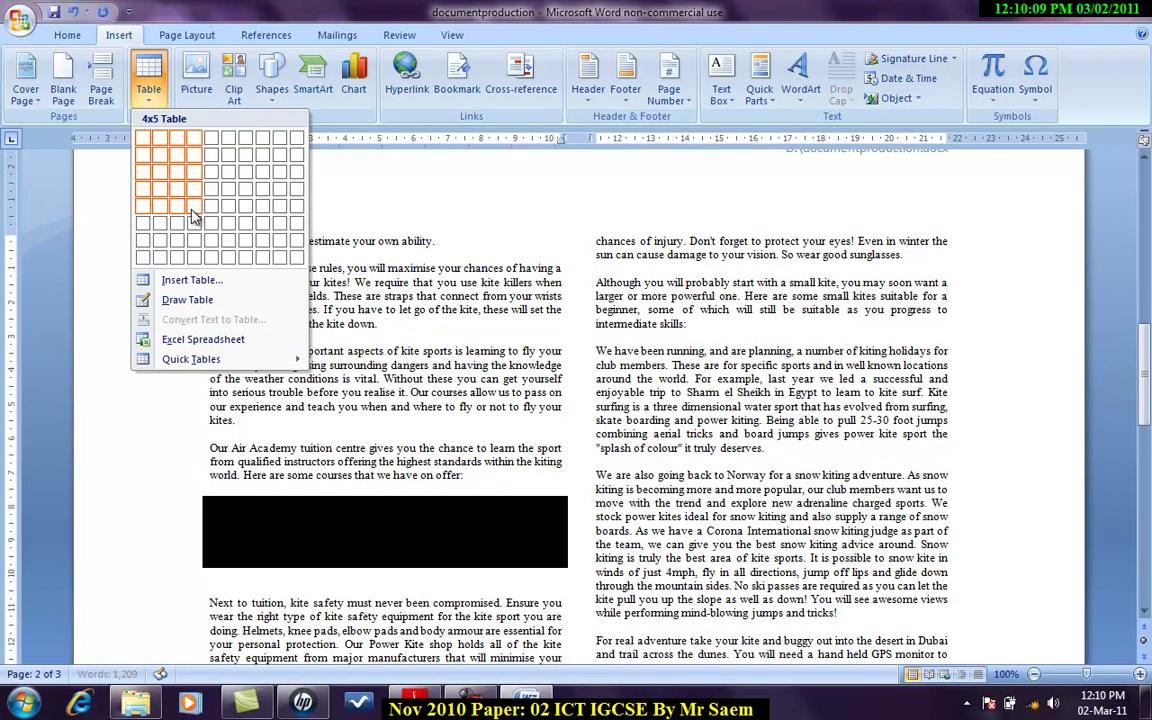
left_click(210, 218)
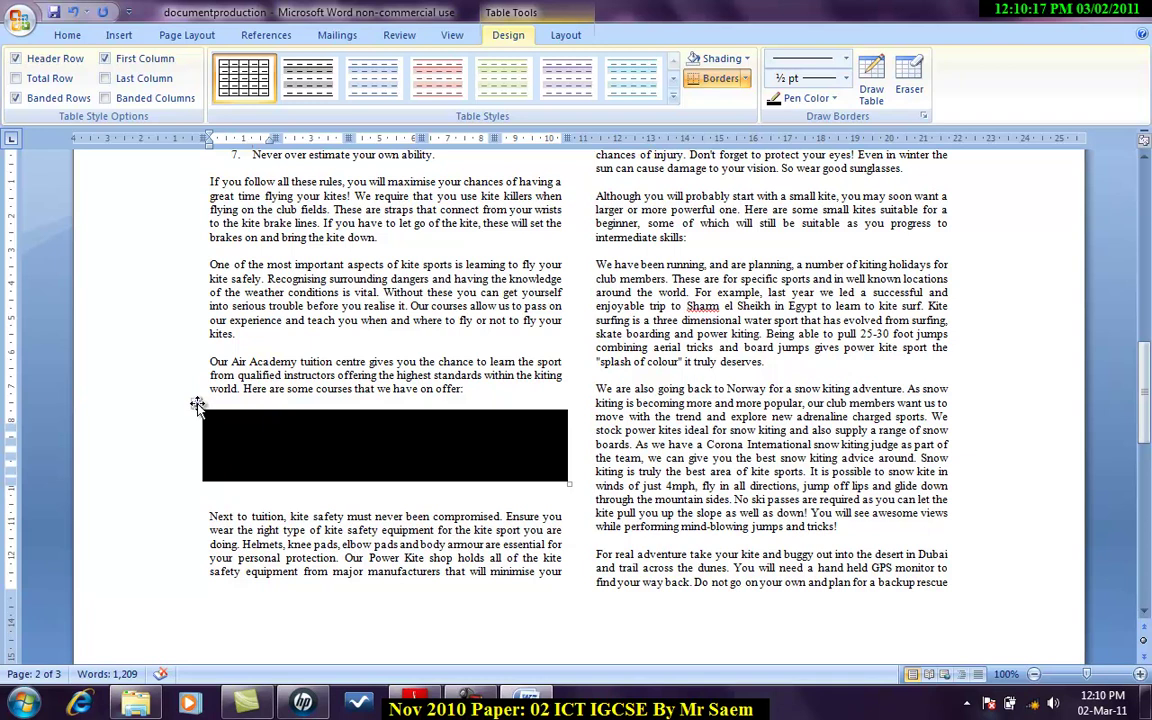
- Check the task 28 data in Adobe Reader, and remove the black shading from the whole new table in Word
key("alt+Tab")
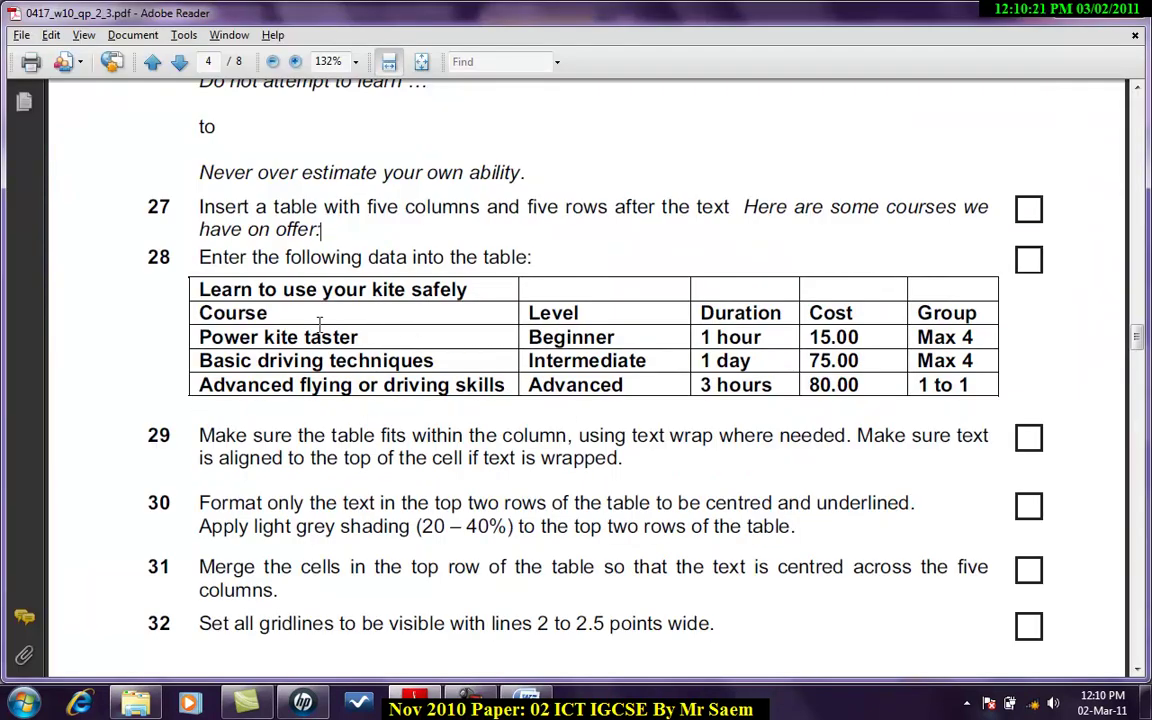
key("alt+Tab")
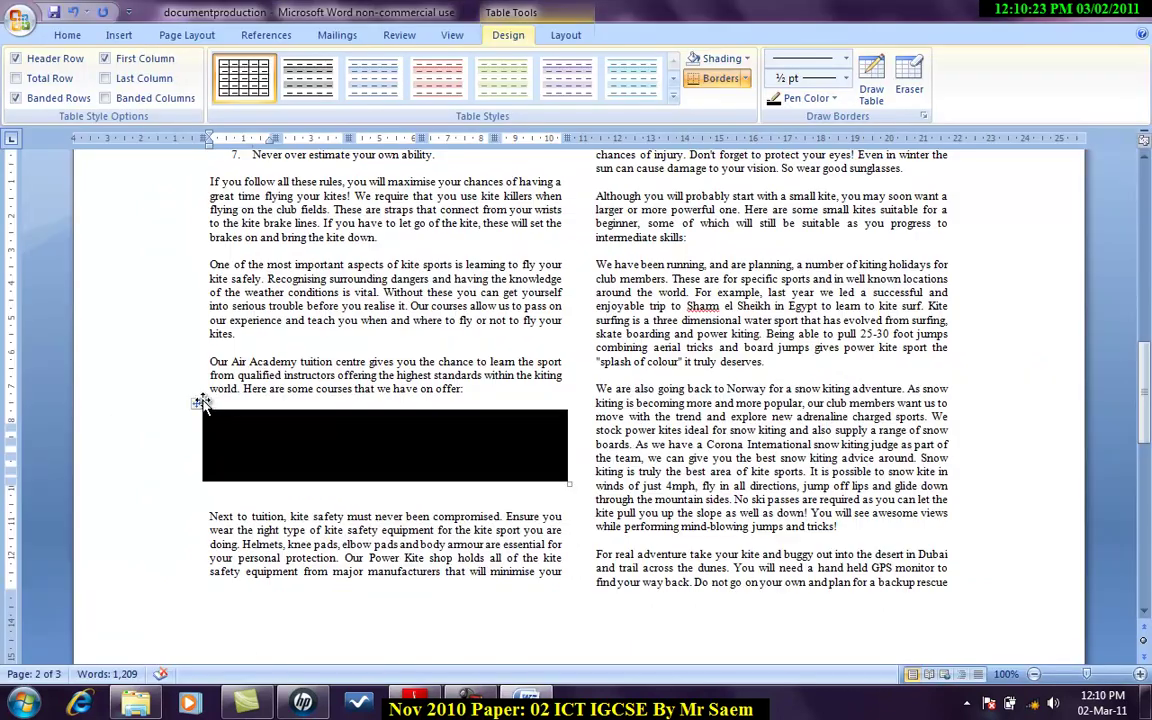
left_click(199, 404)
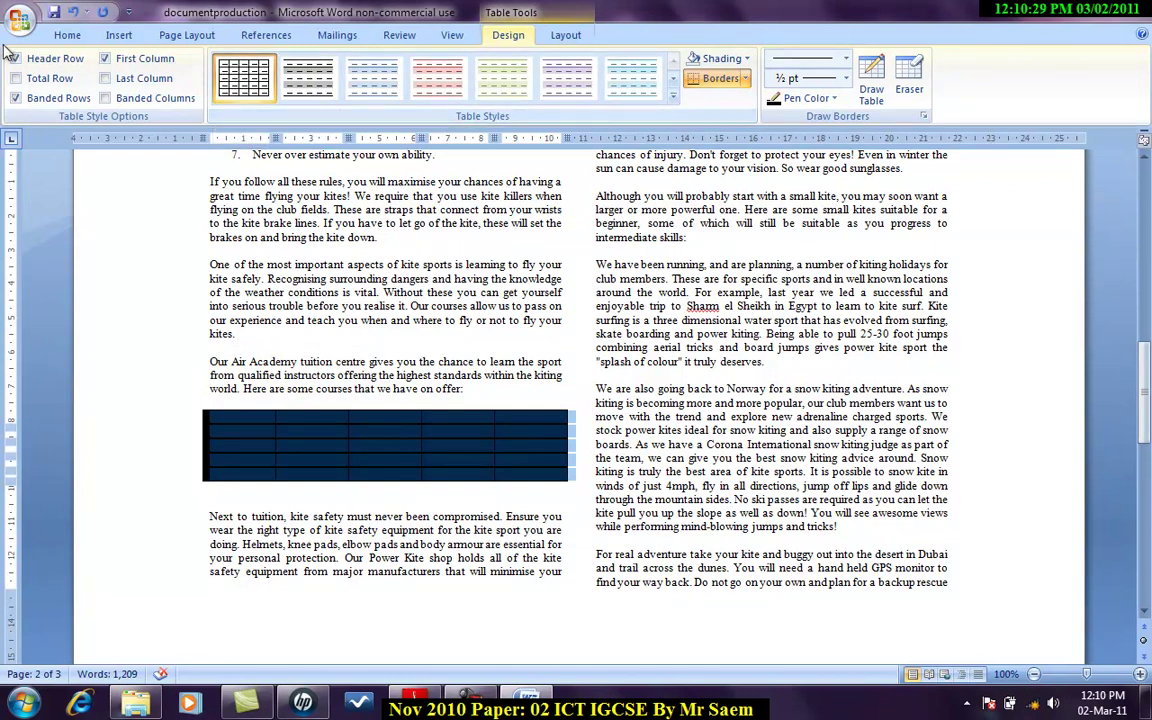
left_click(66, 36)
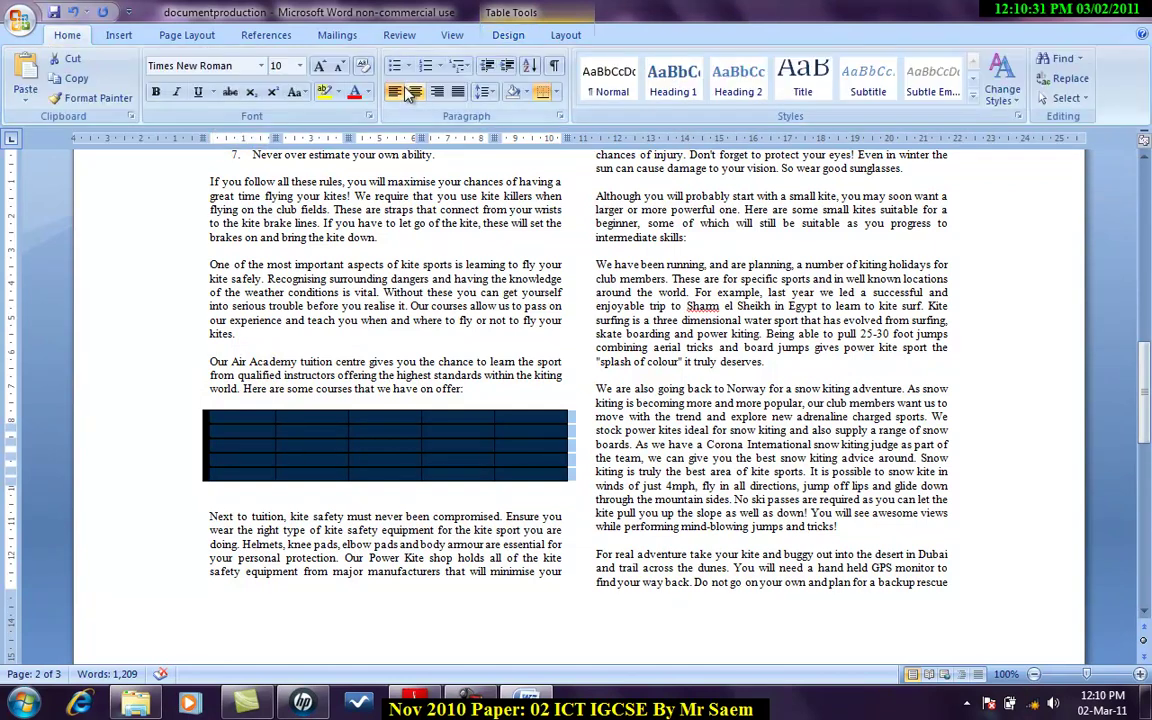
left_click(526, 92)
left_click(465, 116)
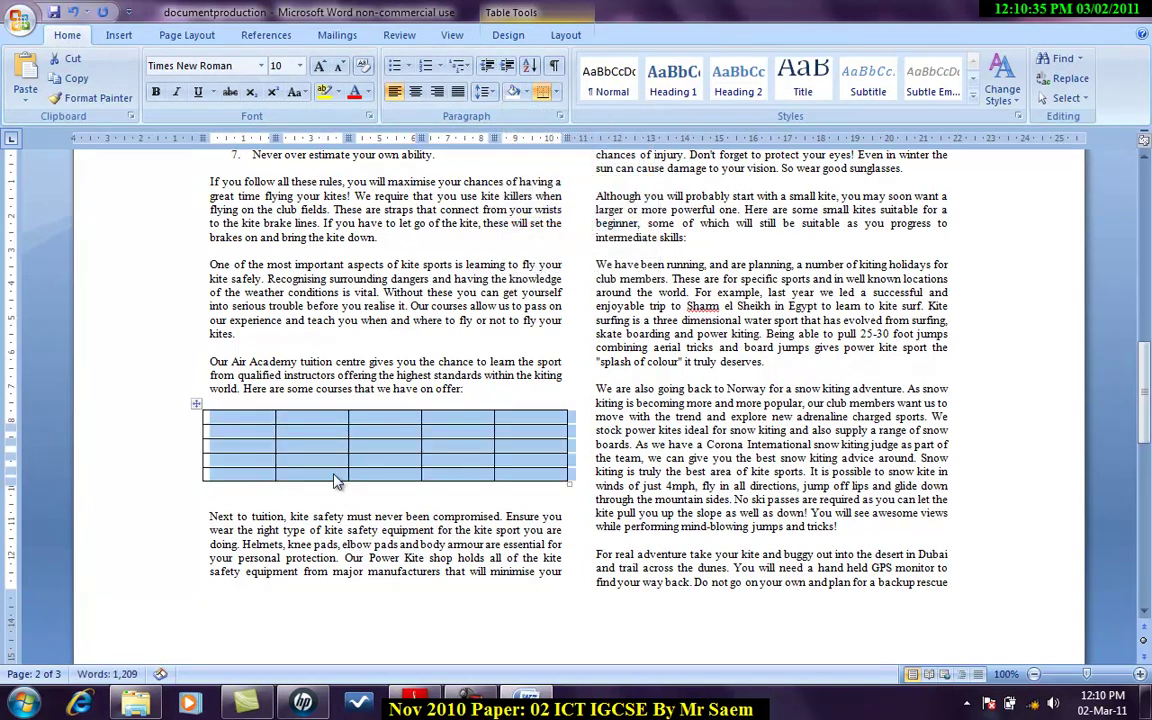
- Copy "Learn to use your kite safely" from the task 28 table in Adobe Reader into the first cell of the Word table
left_click(286, 388)
key("alt+Tab")
left_click_drag(468, 289, 229, 289)
key("ctrl+c")
key("alt+Tab")
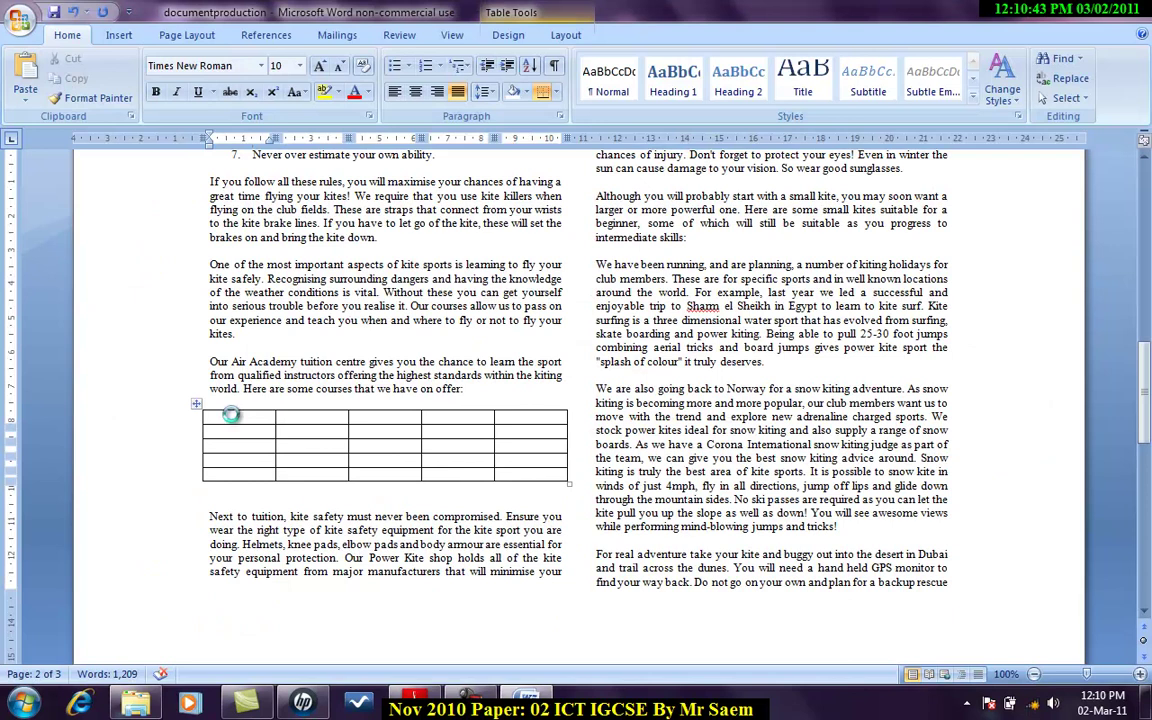
key("ctrl+v")
- Copy the heading "Course" from Adobe Reader into the first cell of the Word table's second row
key("alt+Tab")
left_click_drag(293, 316, 203, 313)
key("ctrl+c")
key("alt+Tab")
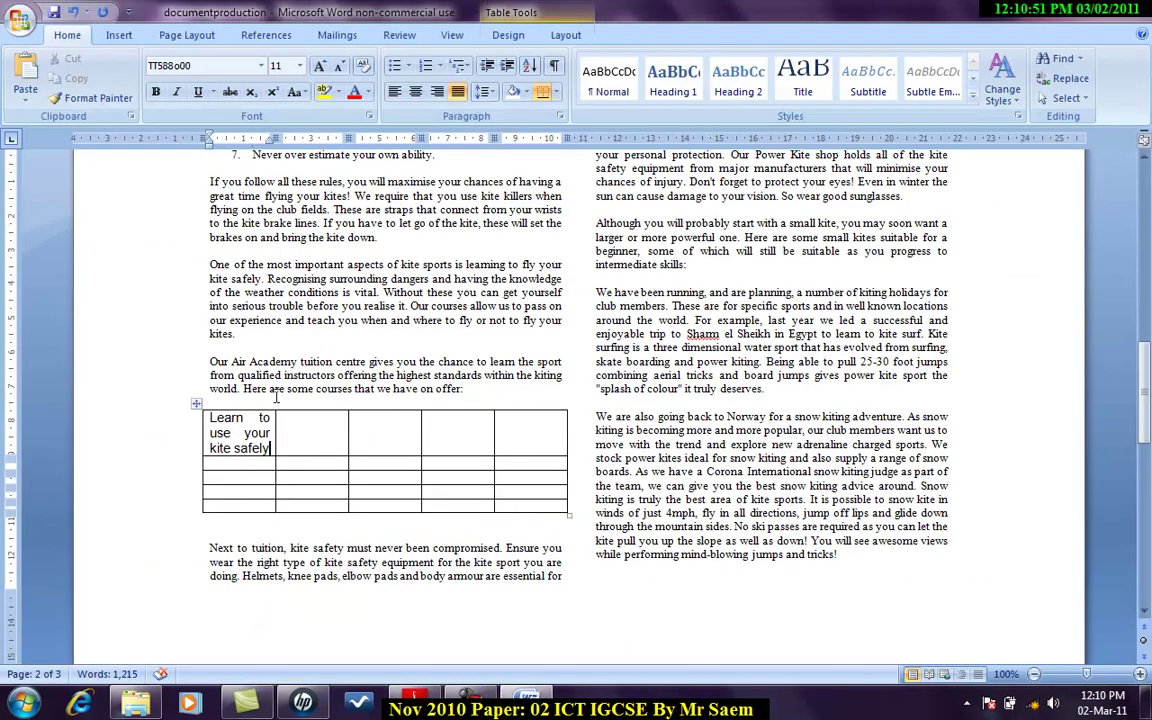
left_click(249, 463)
key("ctrl+v")
- Copy the heading "Level" from Adobe Reader into the second row, second column of the Word table
key("alt+Tab")
left_click_drag(580, 313, 530, 313)
key("ctrl+c")
key("alt+Tab")
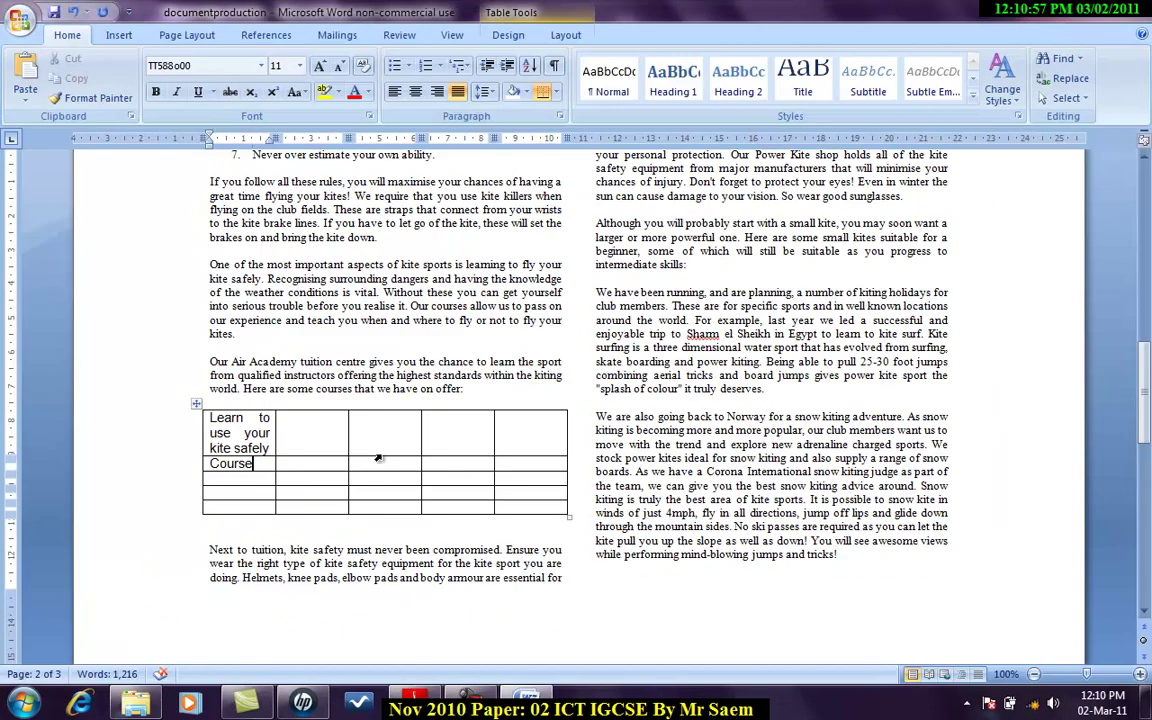
left_click(300, 463)
key("ctrl+v")
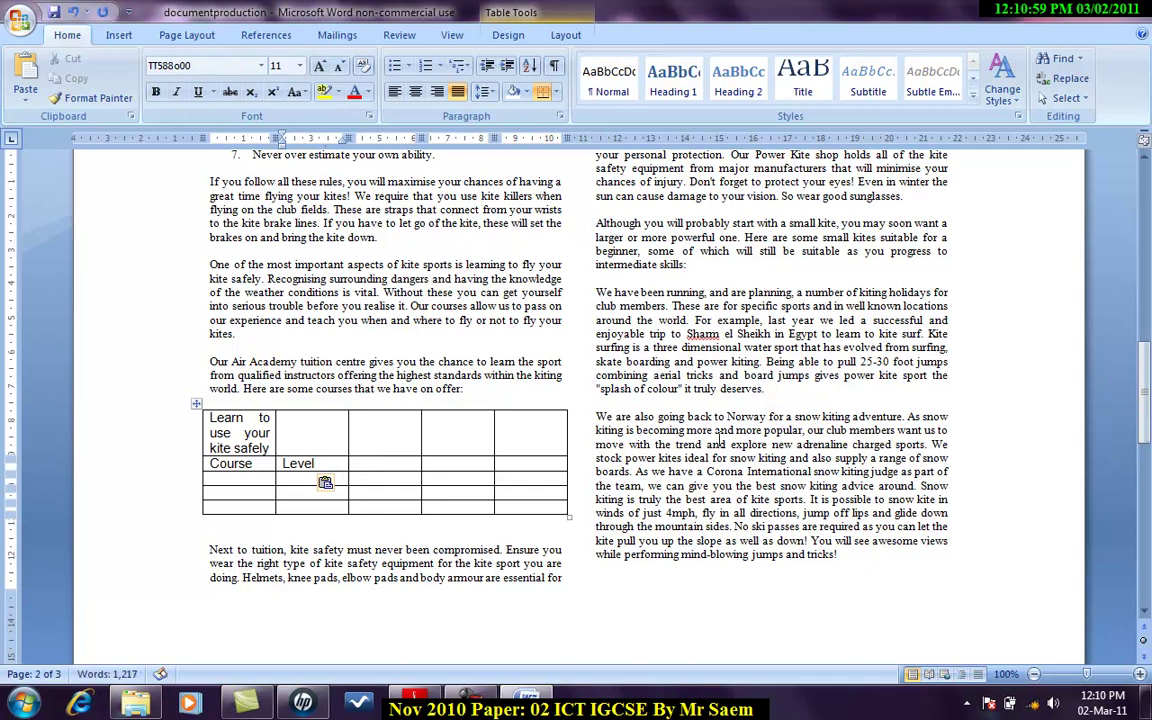
- Copy the heading "Duration" from Adobe Reader into the second row, third column of the Word table
key("alt+Tab")
left_click_drag(782, 315, 703, 313)
key("ctrl+c")
key("alt+Tab")
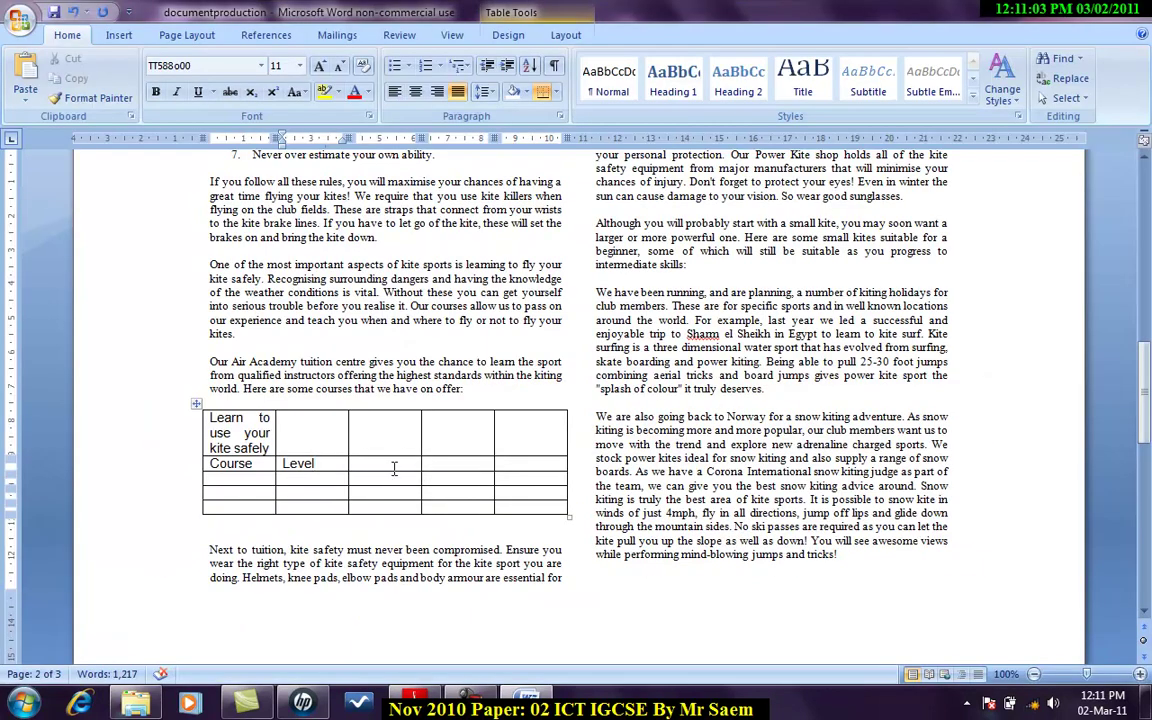
left_click(394, 468)
key("ctrl+v")
- Copy the heading "Cost" from Adobe Reader into the second row, fourth column of the Word table
key("alt+Tab")
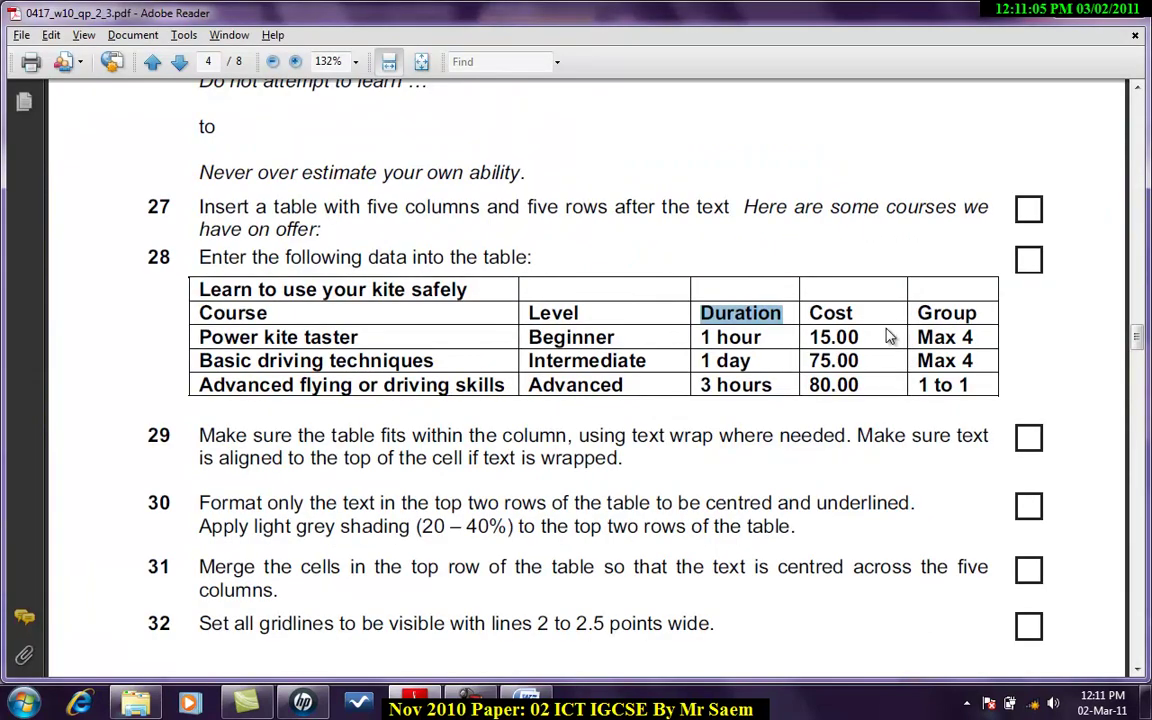
left_click_drag(885, 331, 827, 312)
key("ctrl+c")
key("alt+Tab")
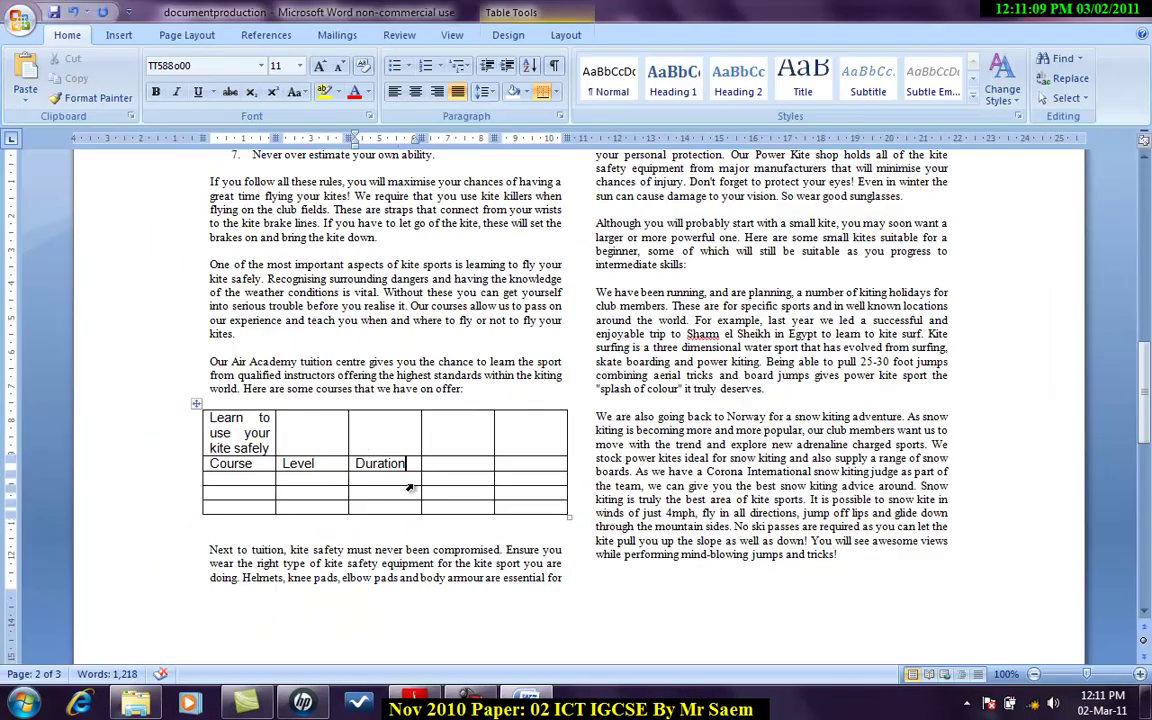
left_click(438, 464)
key("ctrl+v")
- Copy the heading "Group" from Adobe Reader into the second row, last column of the Word table
key("alt+Tab")
left_click_drag(980, 313, 914, 313)
key("ctrl+c")
key("alt+Tab")
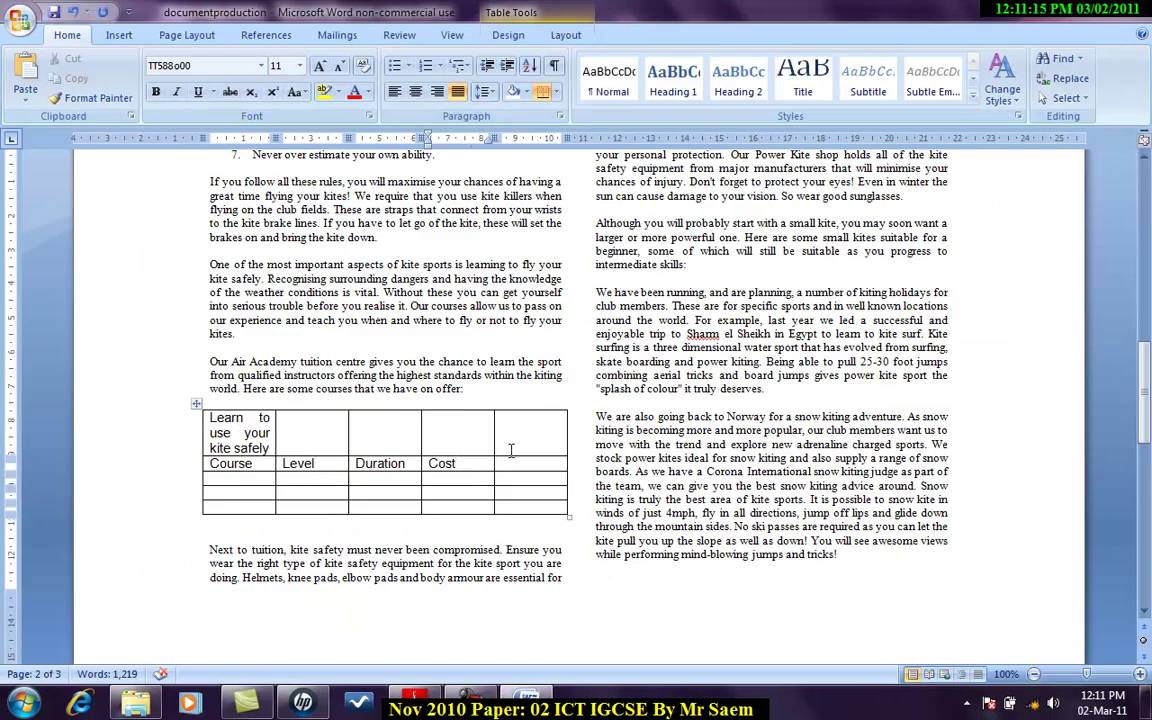
left_click(510, 462)
key("ctrl+v")
- Copy "Power kite taster" from Adobe Reader into the Word table's third row under Course
key("alt+Tab")
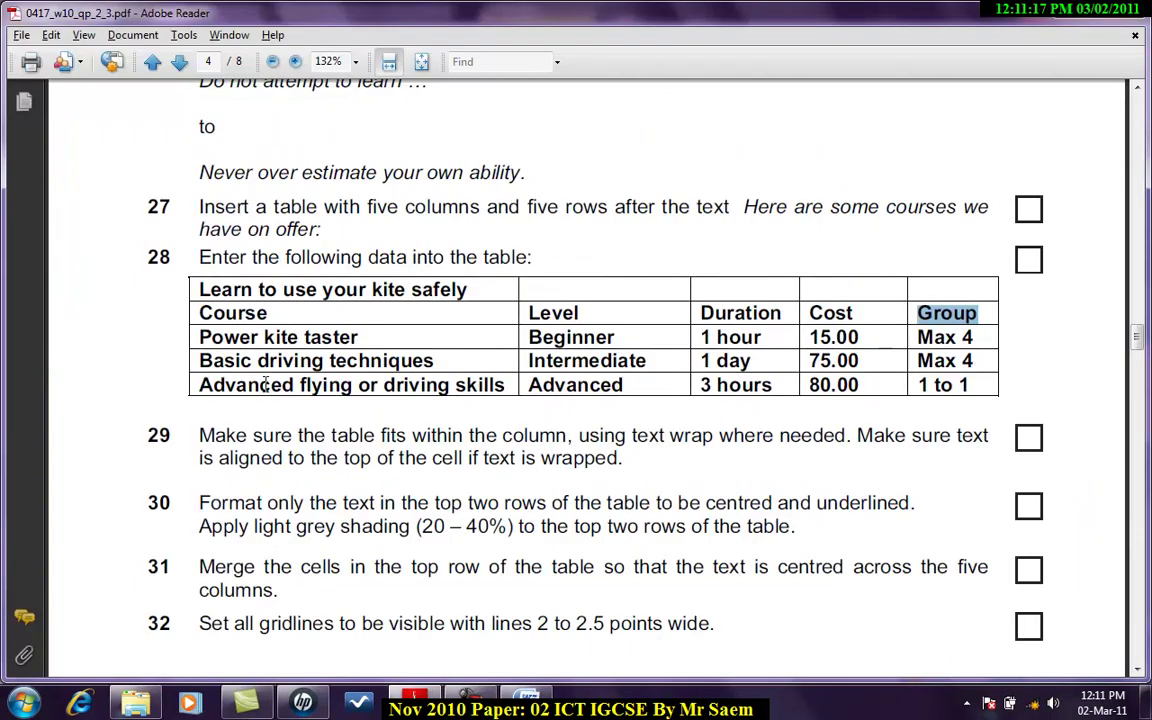
left_click_drag(389, 338, 250, 337)
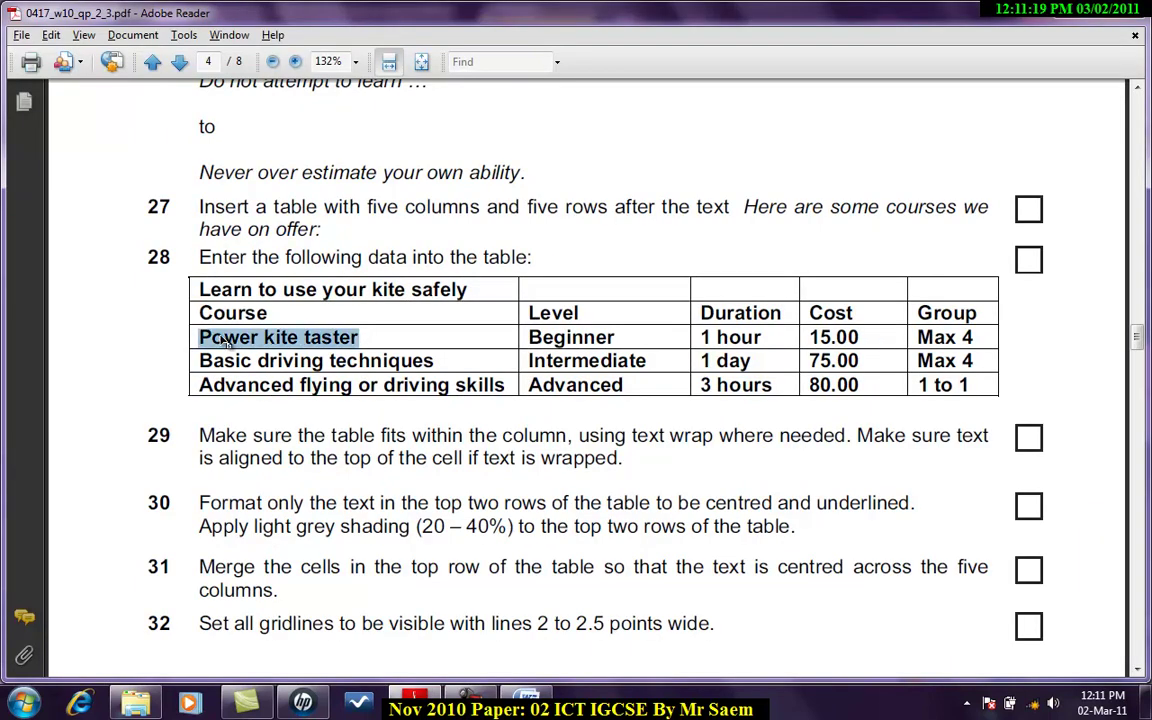
key("ctrl+c")
key("alt+Tab")
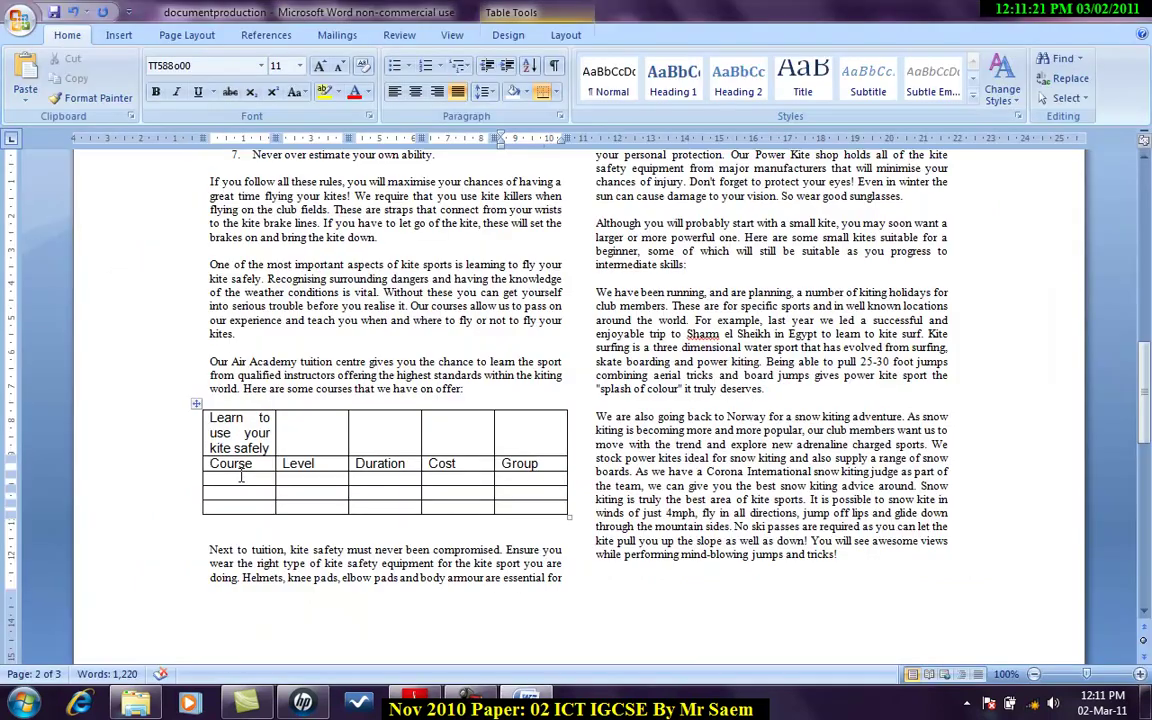
key("ctrl+v")
- Copy "Basic driving techniques" from Adobe Reader into the Word table's fourth row under Course
key("alt+Tab")
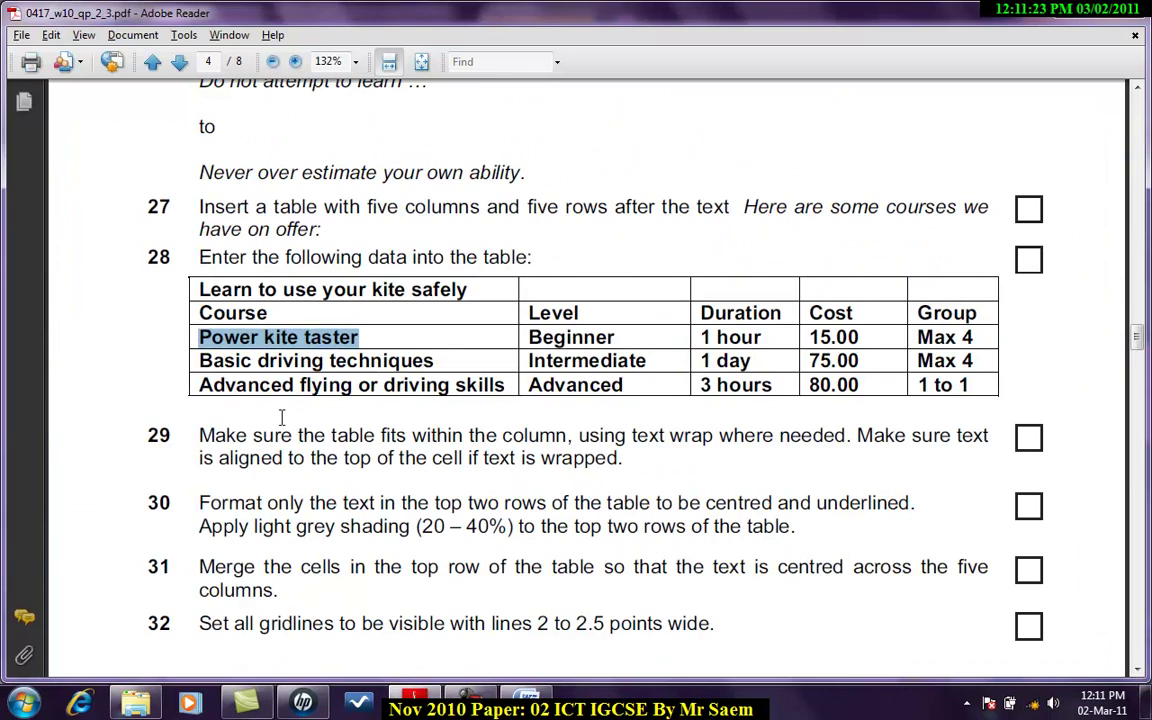
left_click_drag(436, 362, 230, 365)
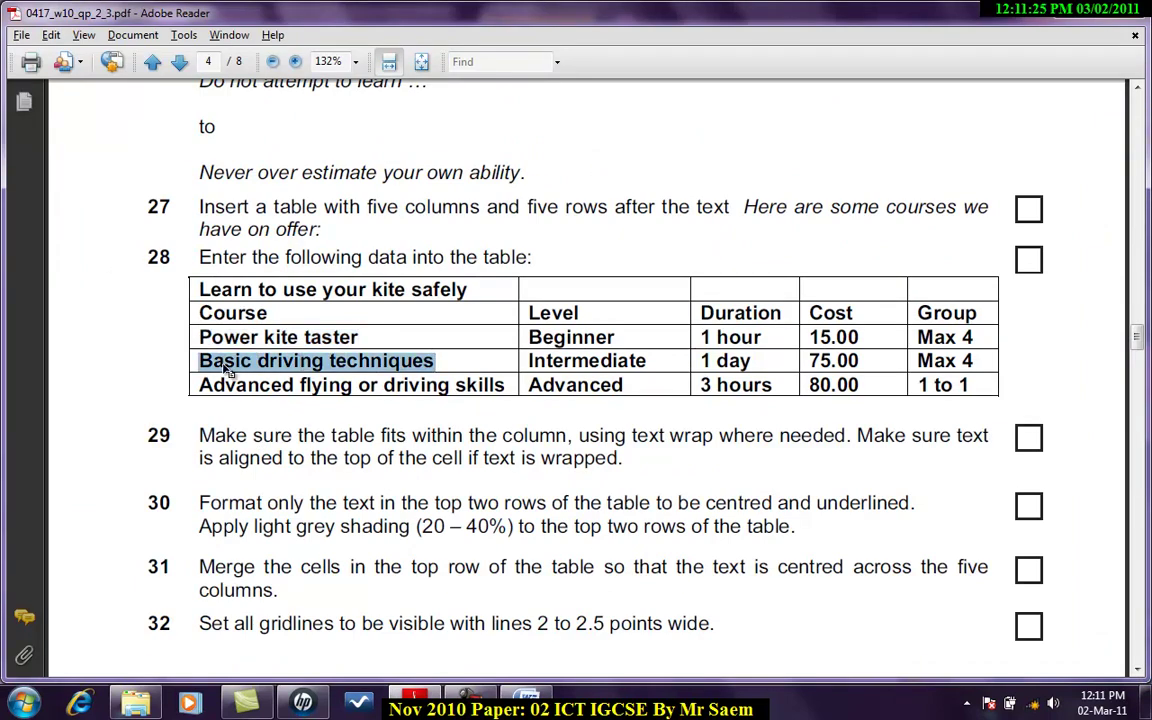
key("alt+Tab")
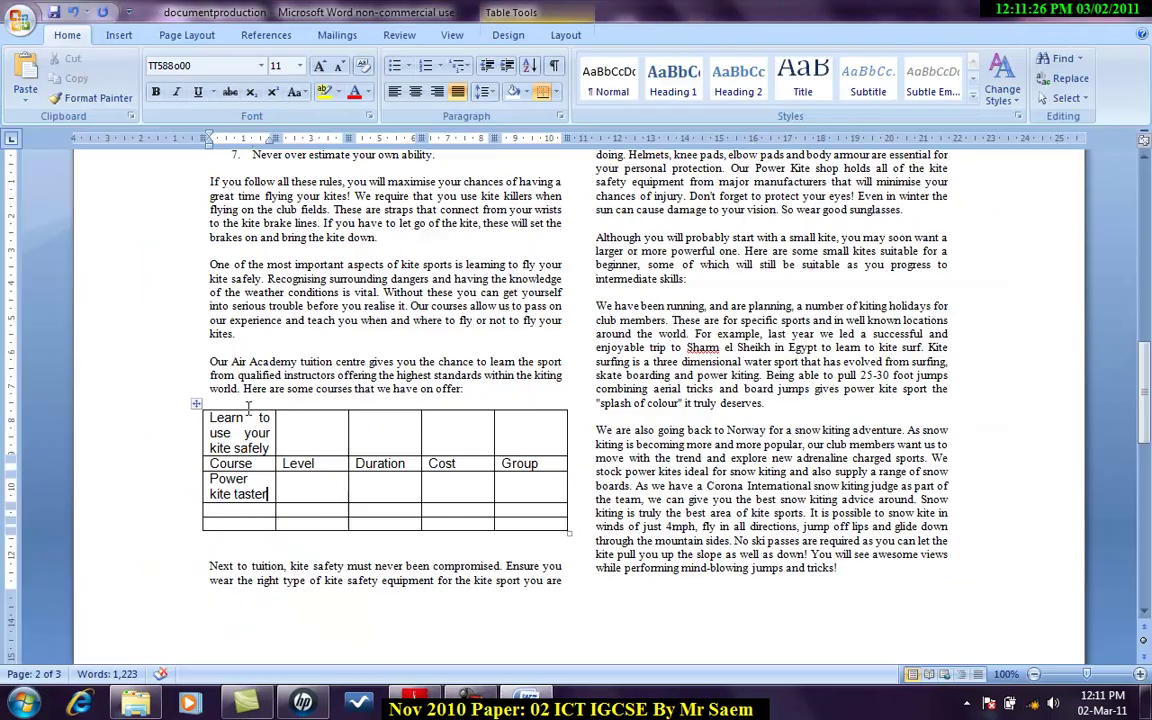
left_click(248, 510)
key("ctrl+v")
- Copy "Advanced flying or driving skills" from Adobe Reader into the Word table's last row under Course
key("alt+Tab")
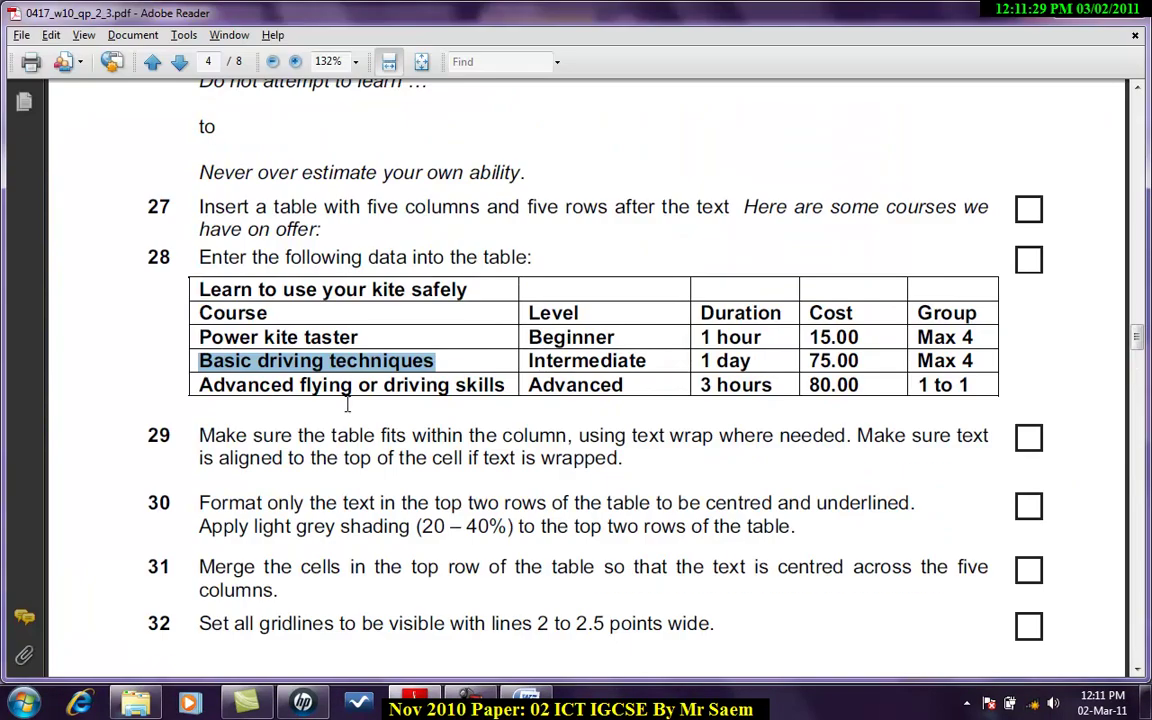
left_click_drag(510, 385, 253, 385)
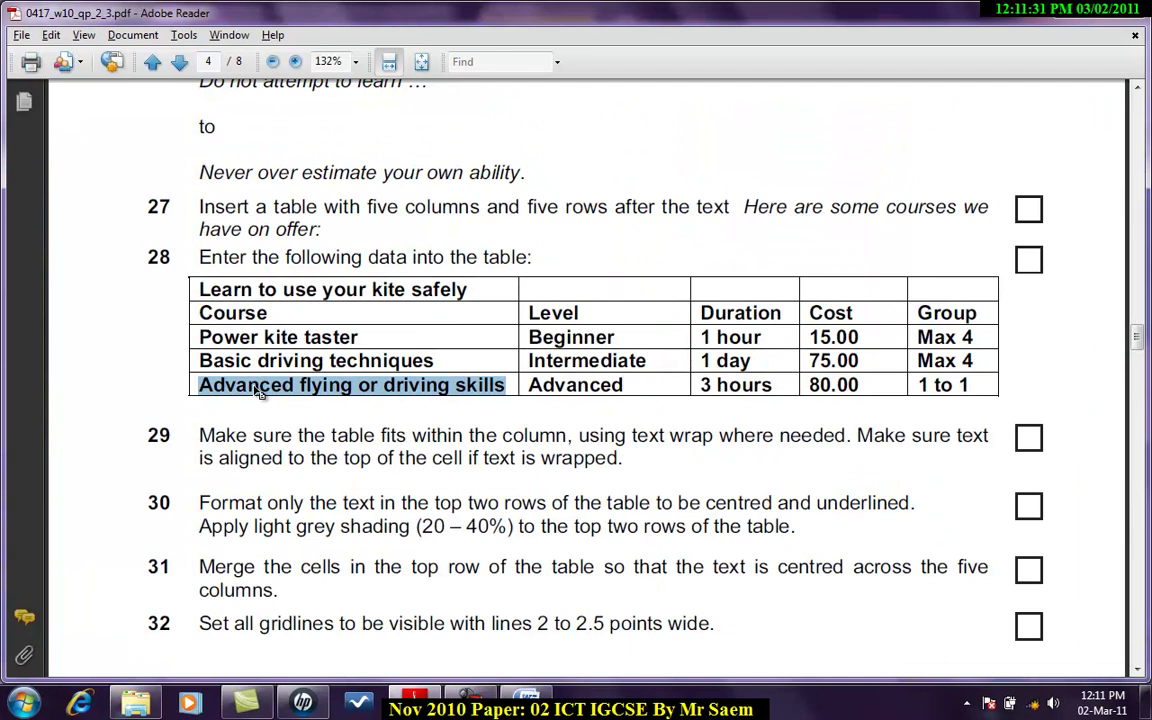
key("alt+Tab")
left_click(246, 555)
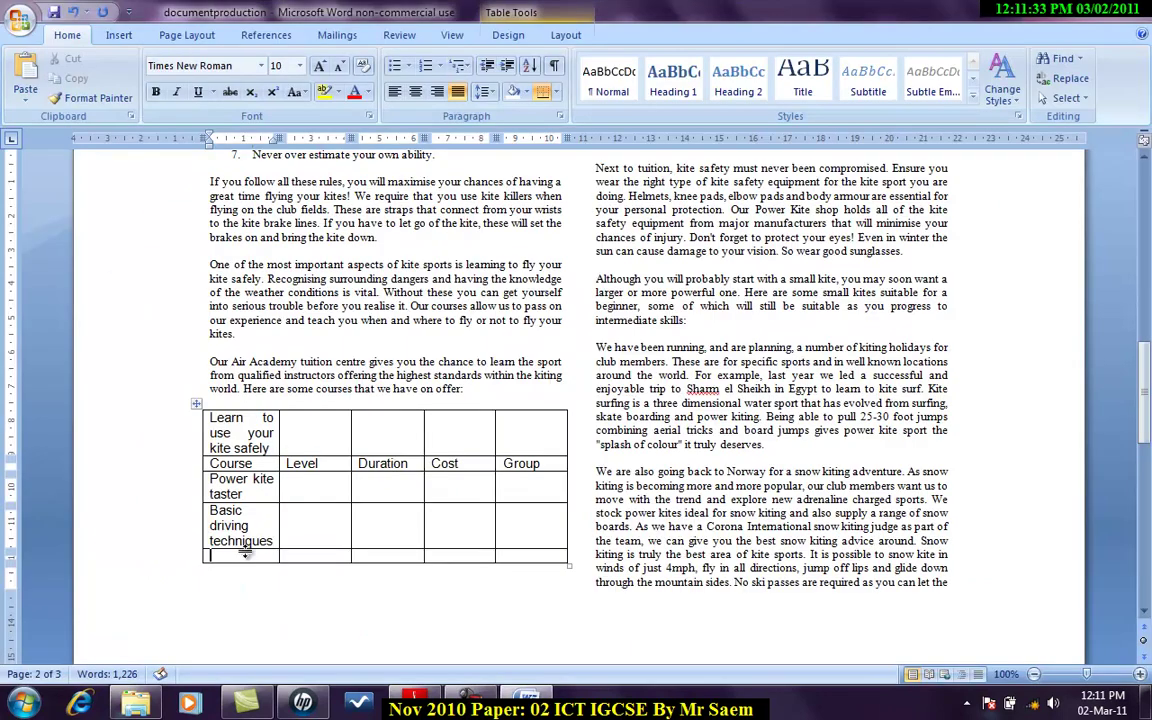
key("ctrl+v")
key("alt+Tab")
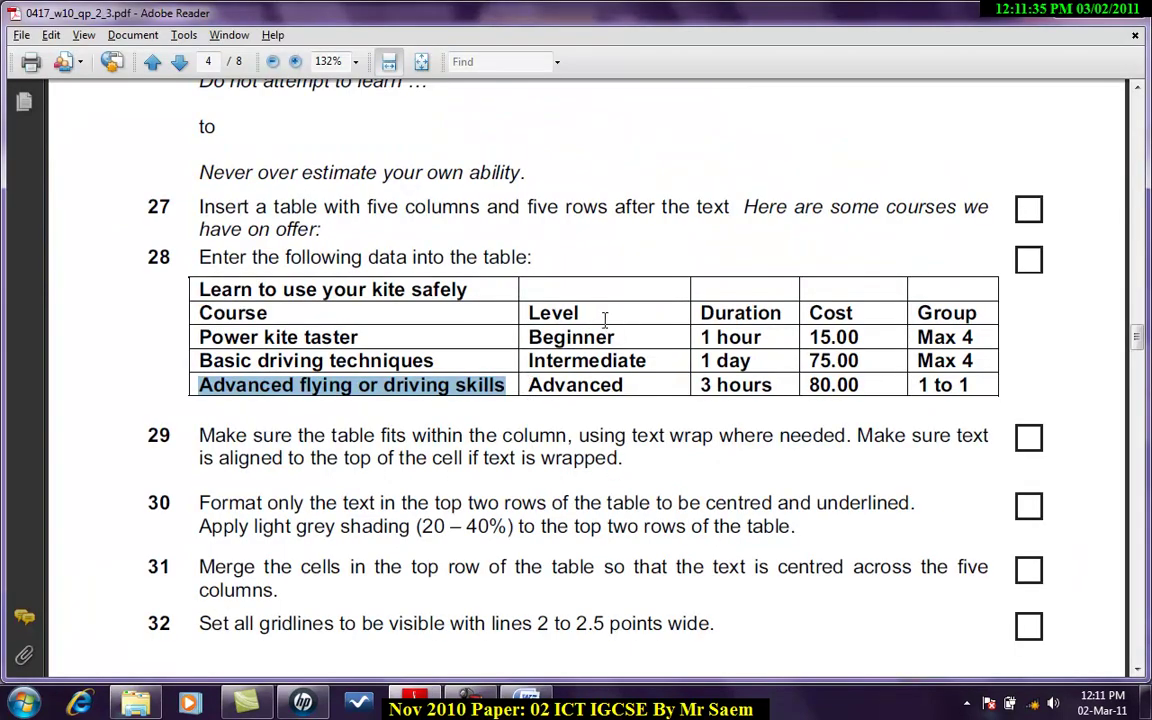
left_click_drag(598, 316, 530, 316)
key("ctrl+c")
key("alt+Tab")
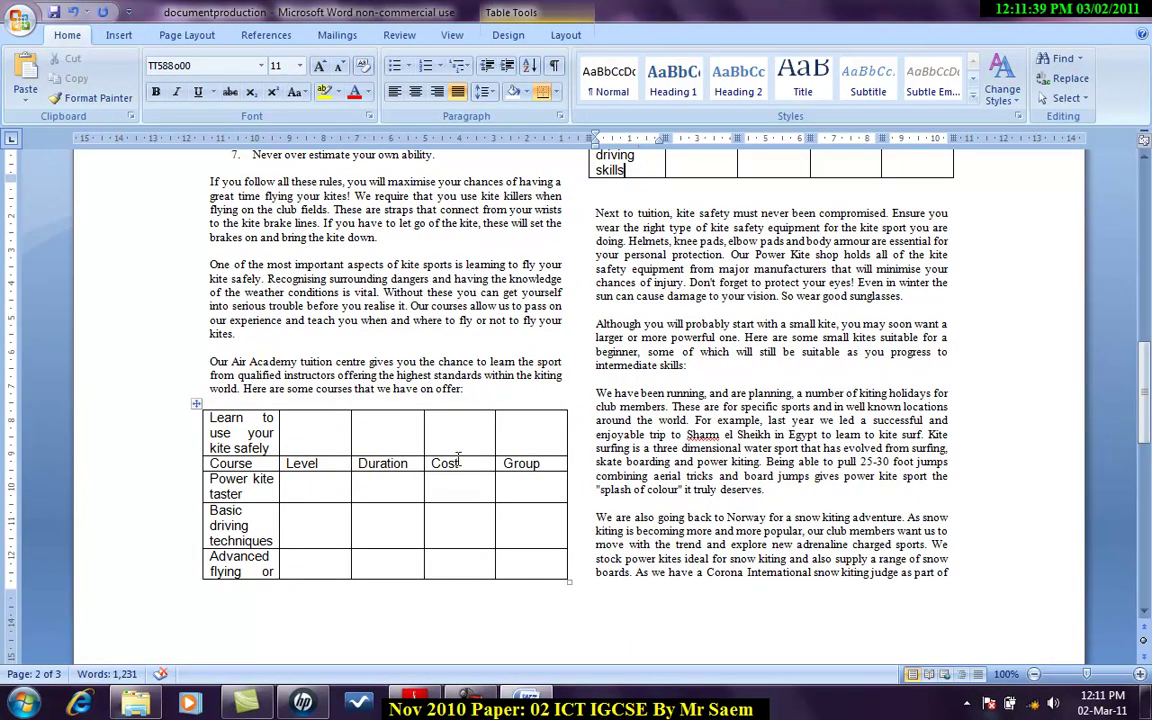
- Copy "Beginner" from Adobe Reader into the Level cell of the Power kite taster row in Word
key("alt+Tab")
left_click_drag(615, 340, 533, 337)
key("ctrl+c")
key("alt+Tab")
key("ctrl+v")
- Copy "Intermediate" from Adobe Reader into the Level cell of the Basic driving techniques row in Word
key("alt+Tab")
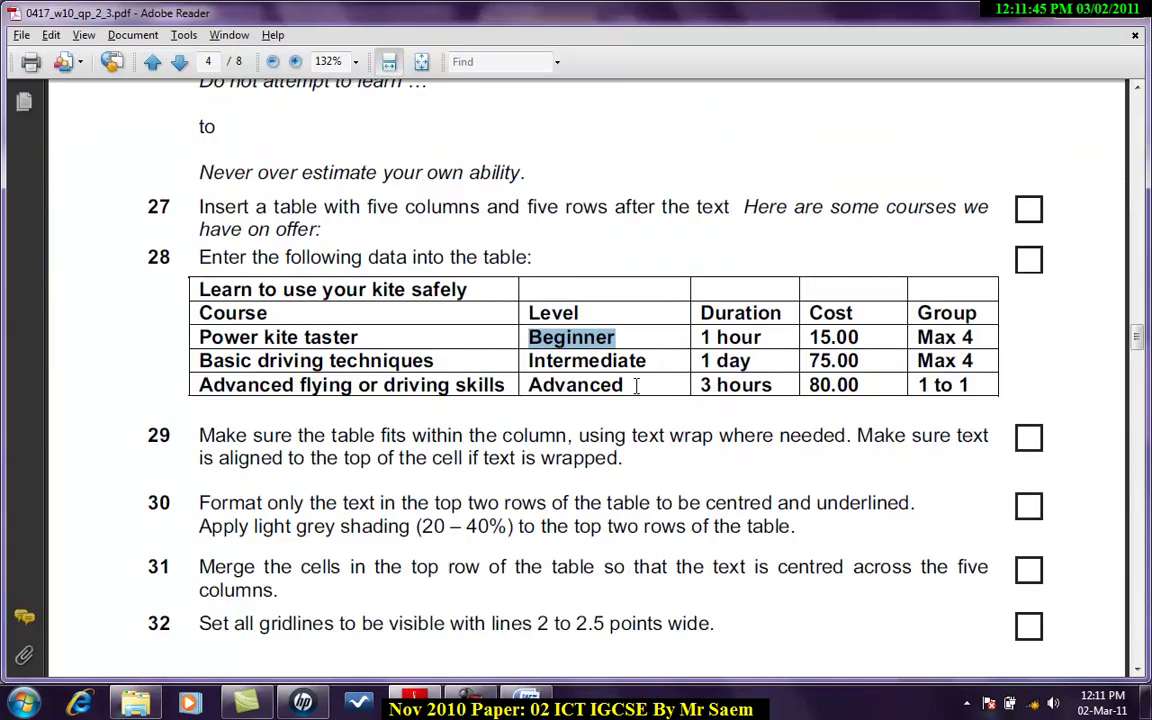
left_click_drag(646, 366, 531, 363)
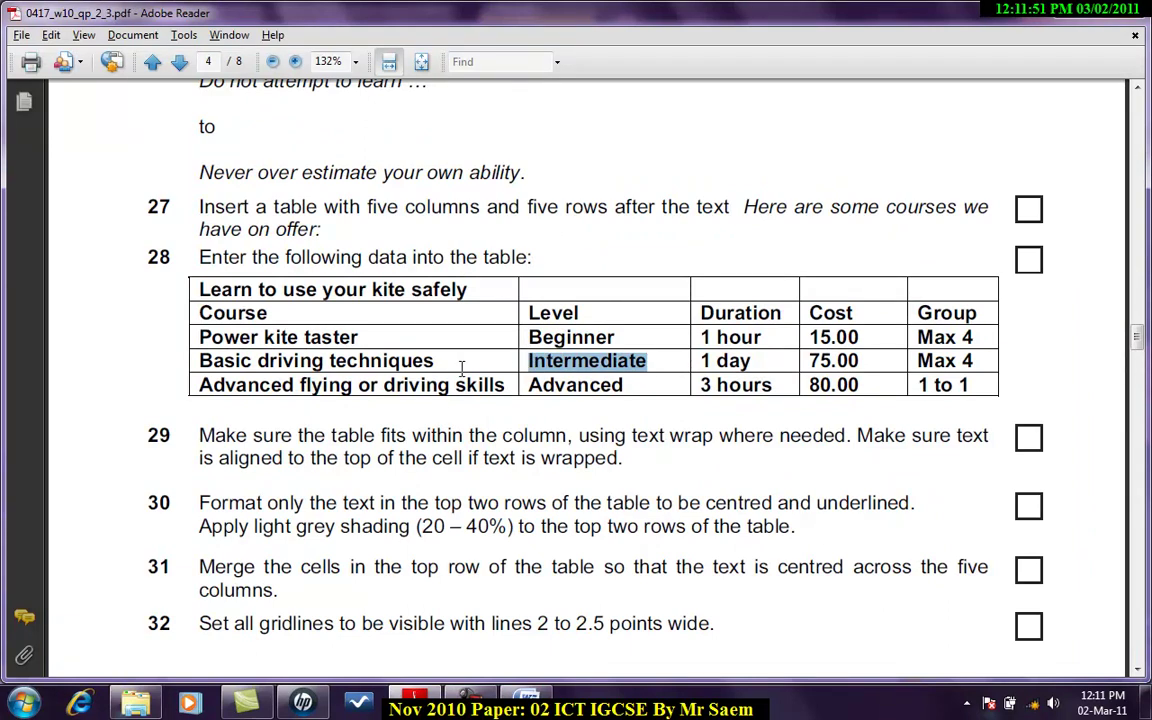
key("alt+Tab")
left_click(312, 511)
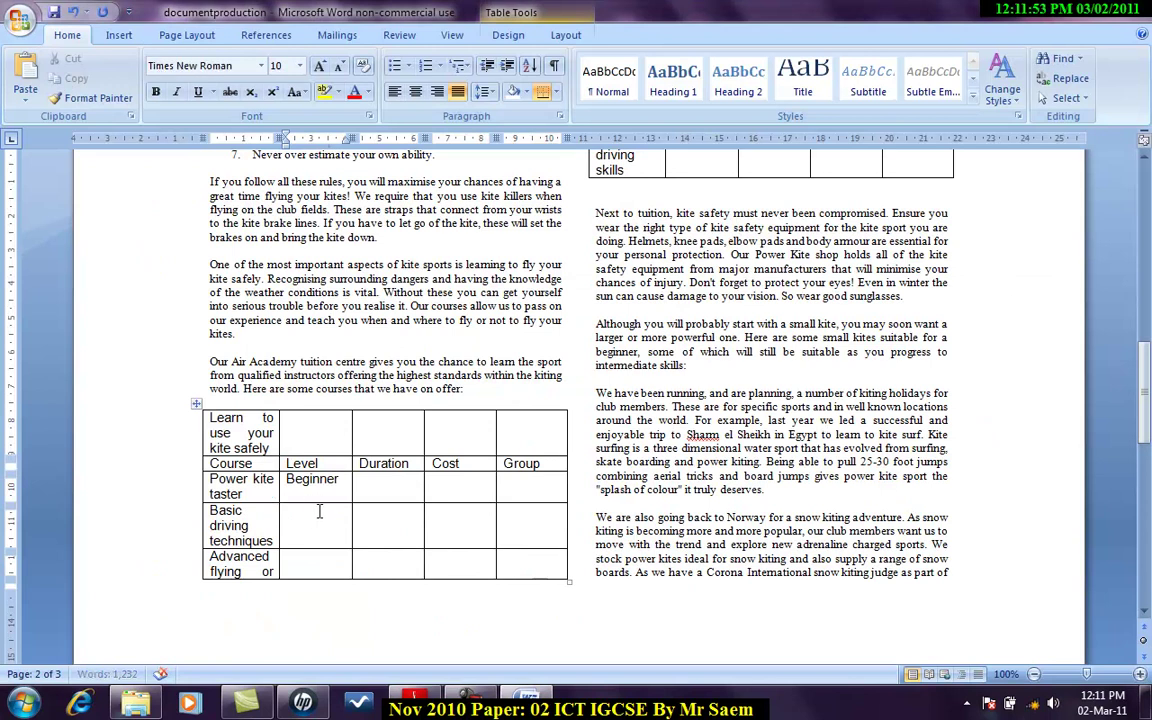
key("ctrl+v")
- Copy "Advanced" from Adobe Reader into the Level cell of the Advanced flying or driving skills row in Word
key("alt+Tab")
left_click_drag(624, 386, 522, 382)
key("alt+Tab")
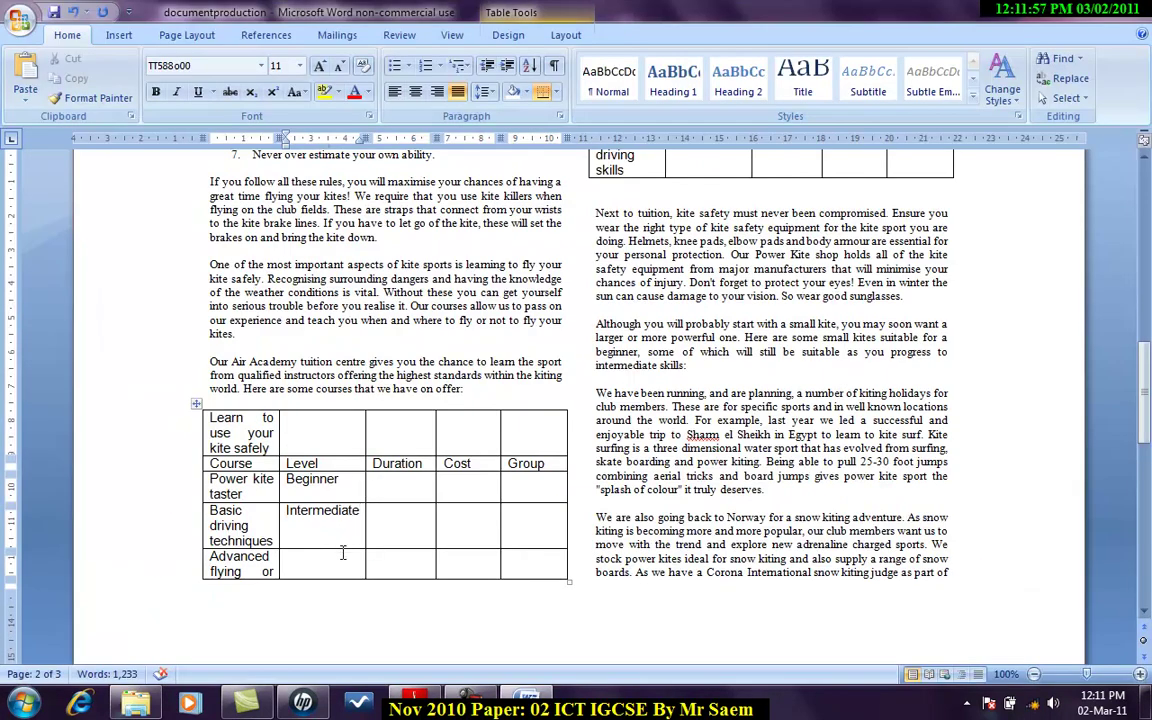
left_click(342, 556)
key("ctrl+v")
- Copy "1 hour" from Adobe Reader into the Duration cell of the Power kite taster row in Word
key("alt+Tab")
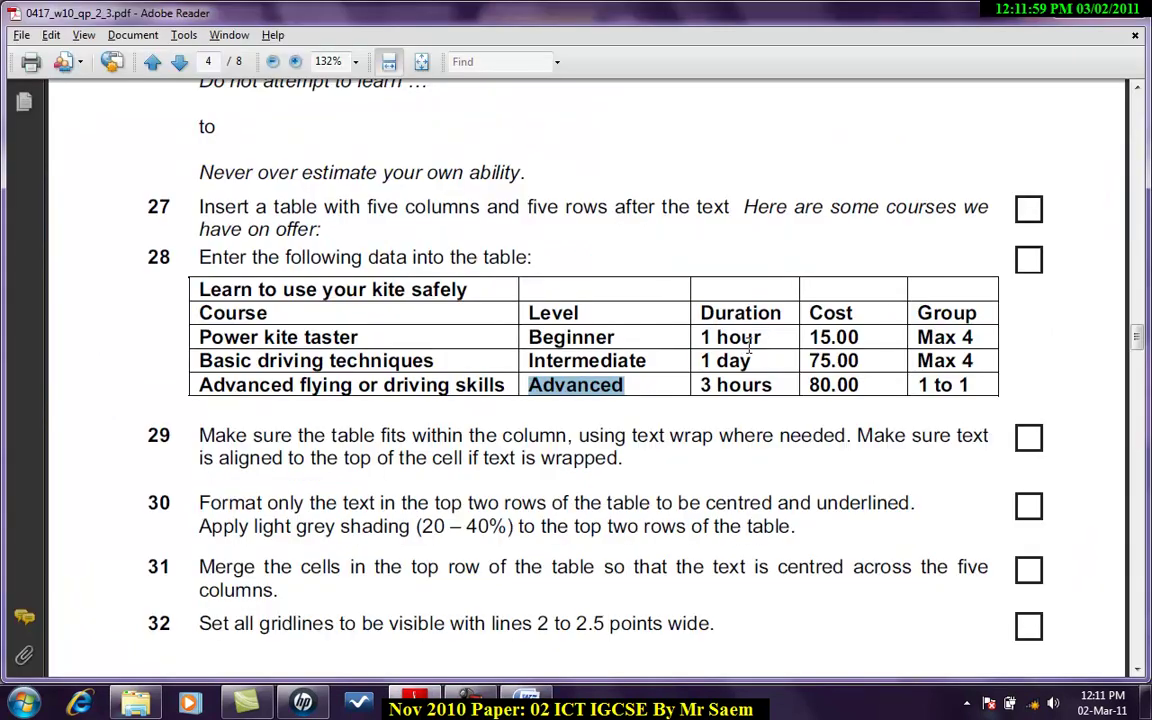
left_click_drag(764, 340, 693, 337)
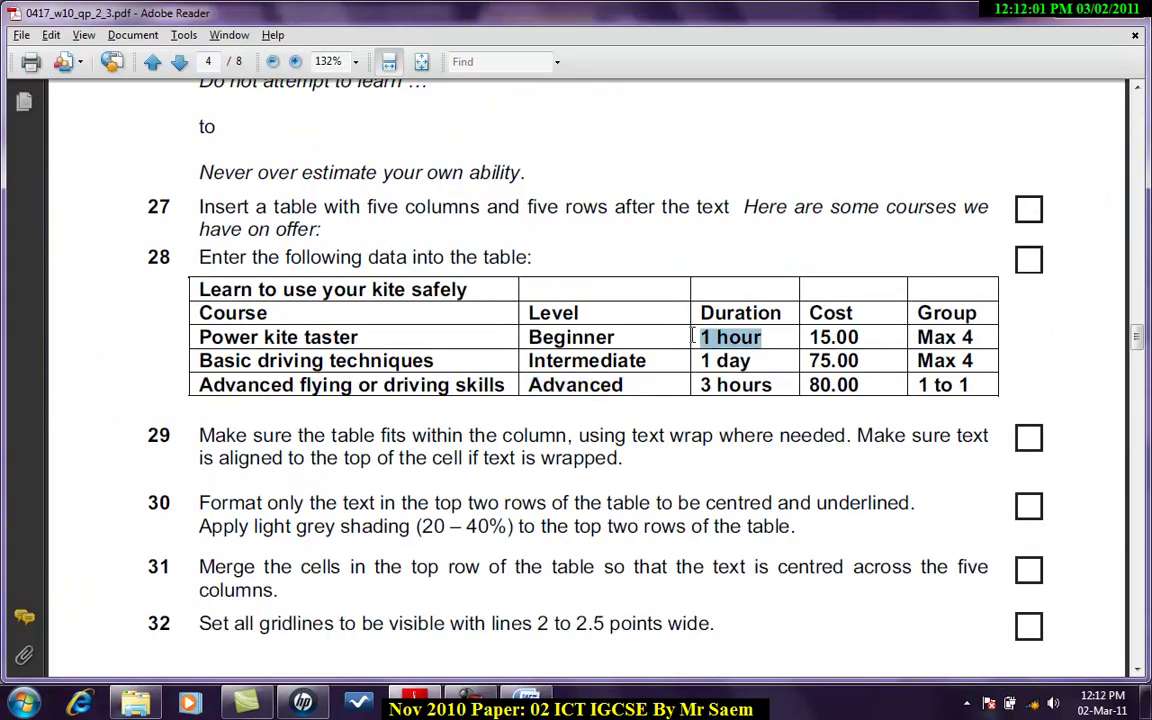
key("ctrl+c")
key("alt+Tab")
left_click(400, 481)
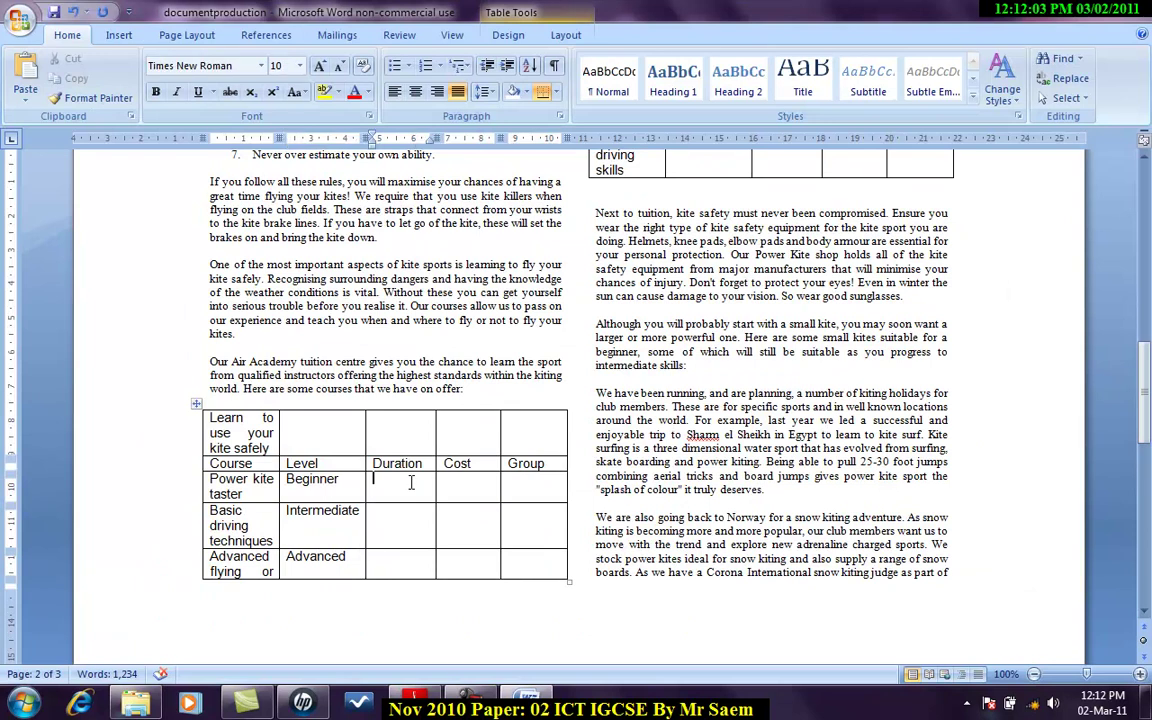
key("ctrl+v")
- Copy "1 day" from Adobe Reader into the Duration cell of the Basic driving techniques row in Word
key("alt+Tab")
left_click_drag(752, 362, 703, 361)
key("ctrl+c")
key("alt+Tab")
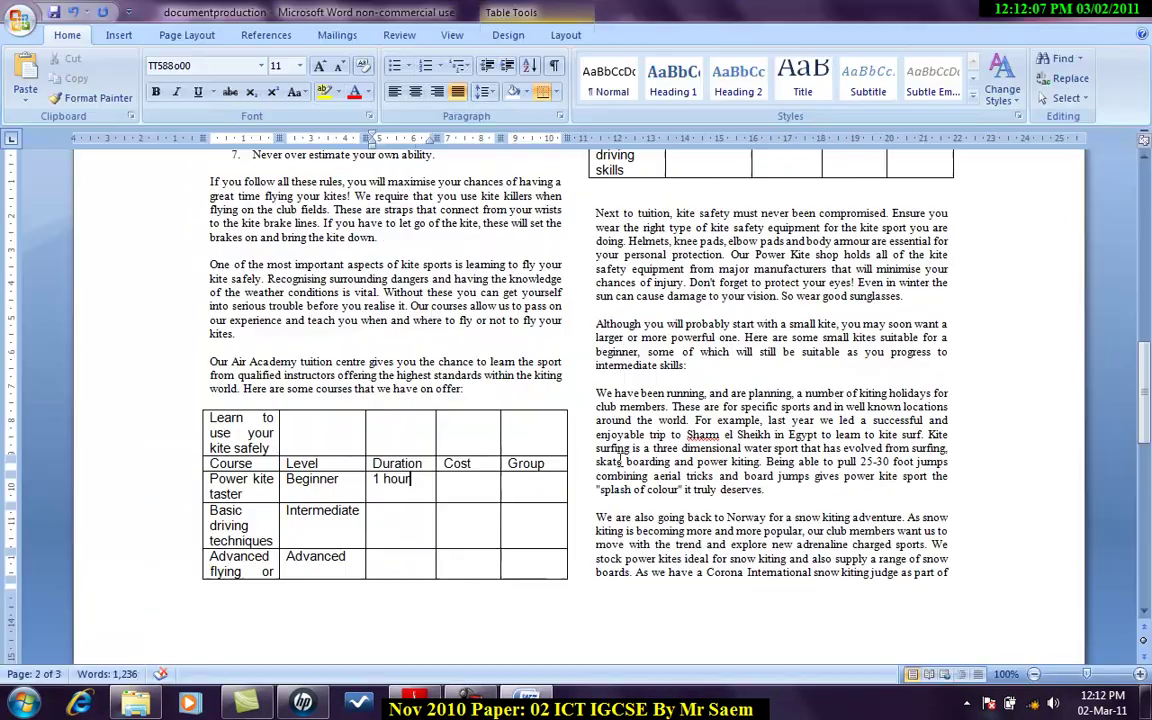
left_click(411, 517)
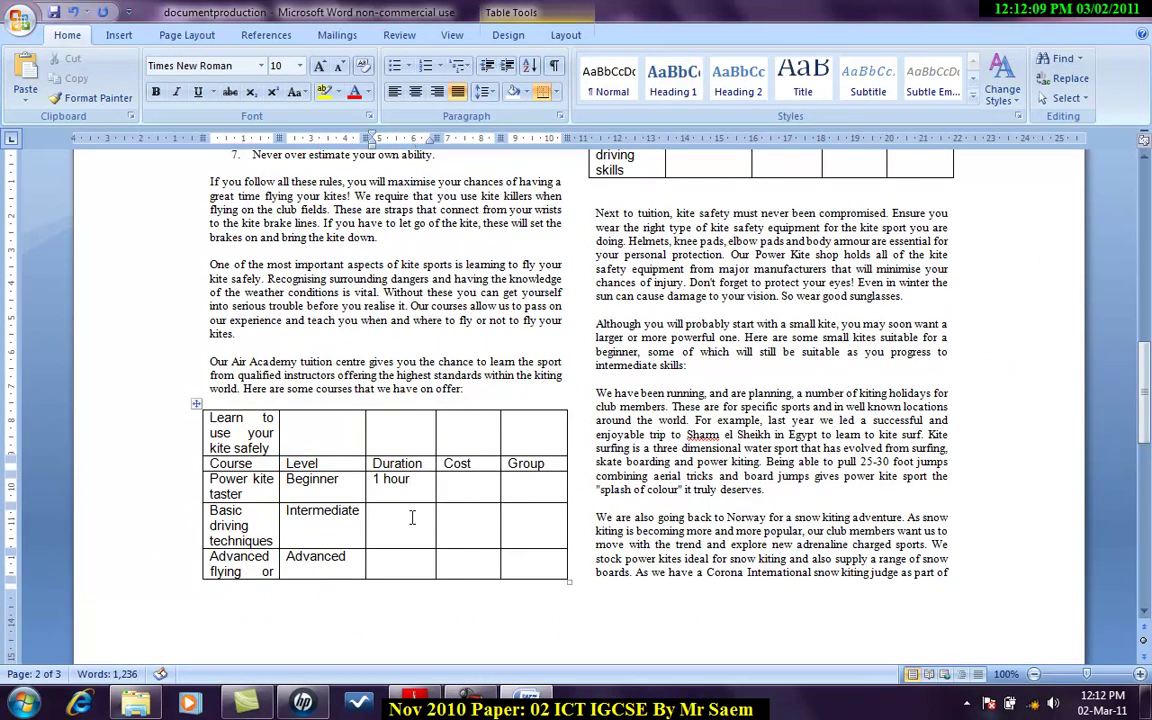
key("ctrl+v")
- Copy "3 hours" from Adobe Reader into the Duration cell of the Advanced flying or driving skills row in Word
key("alt+Tab")
left_click_drag(773, 387, 704, 385)
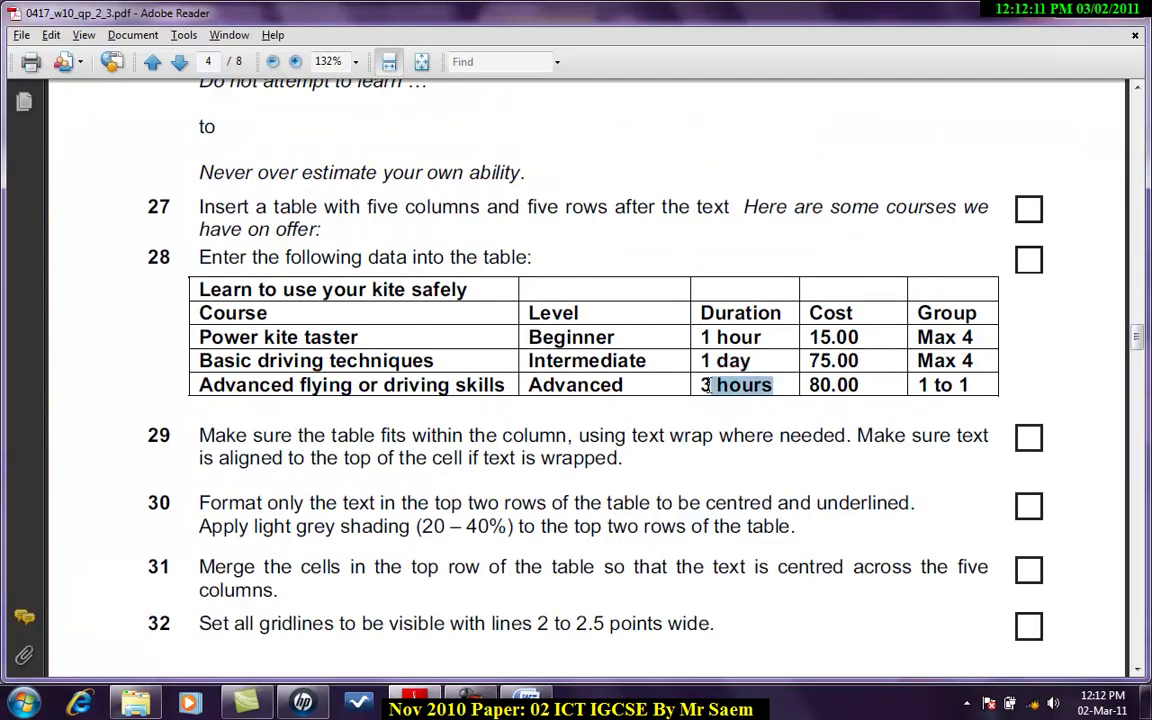
key("ctrl+c")
key("alt+Tab")
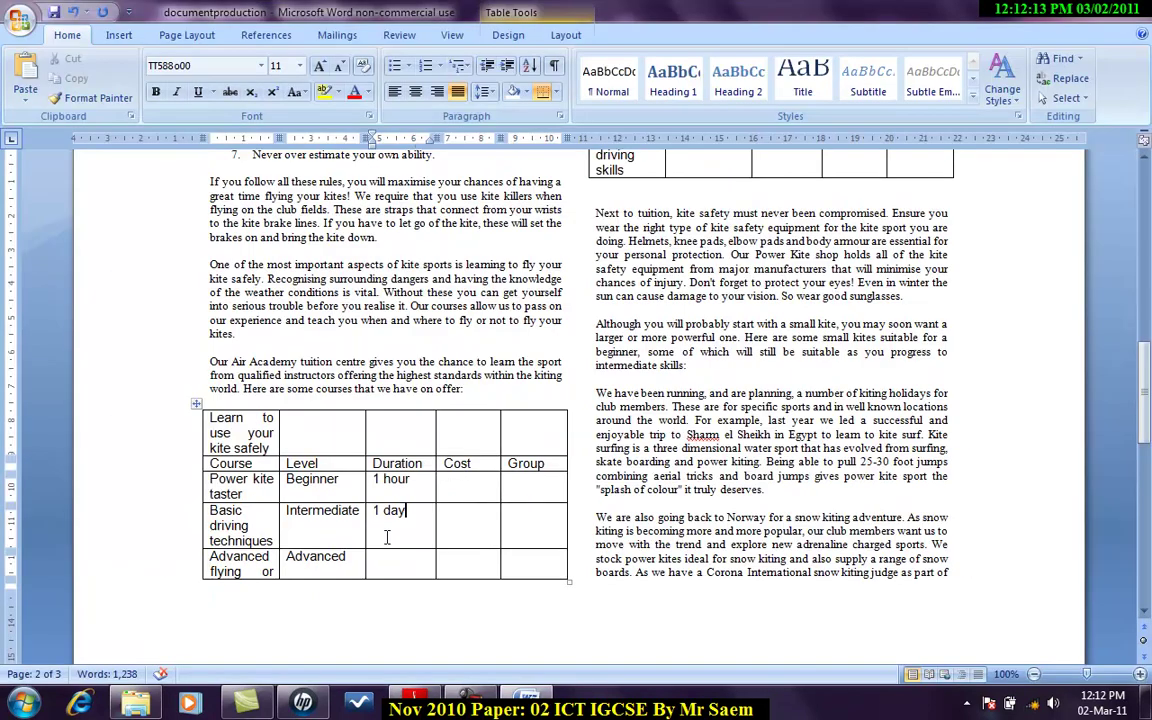
left_click(388, 563)
key("ctrl+v")
- Copy "15.00" from Adobe Reader into the Cost cell of the Power kite taster row in Word
key("alt+Tab")
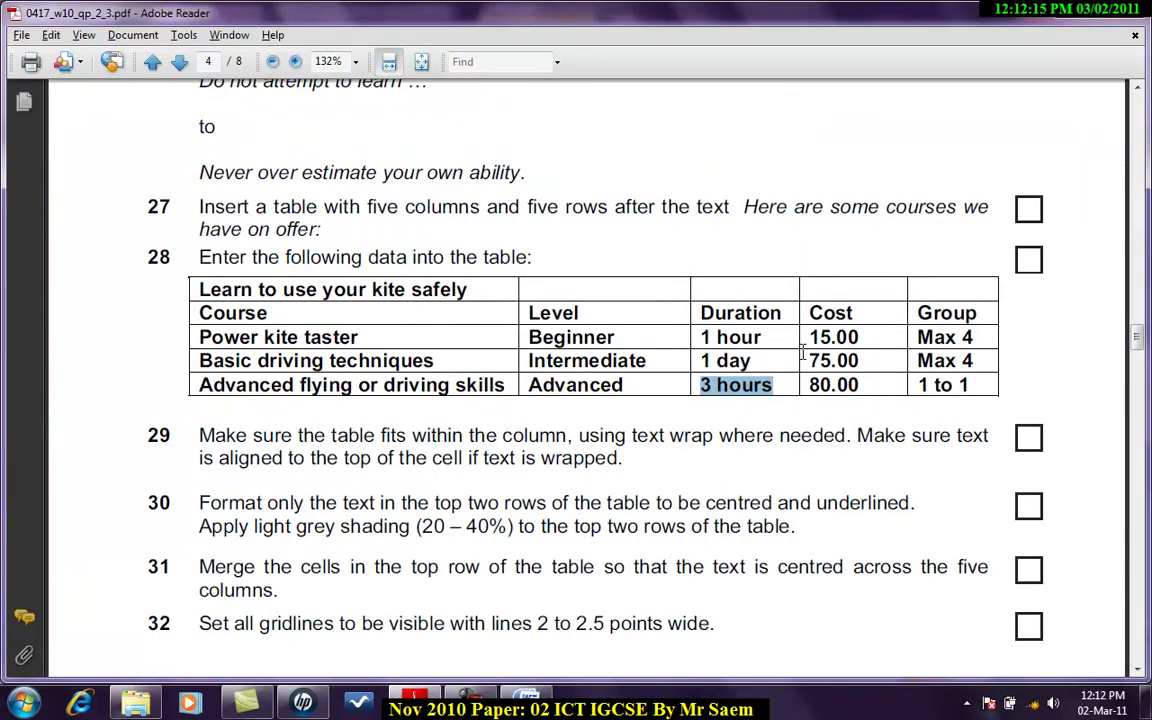
left_click_drag(858, 340, 813, 341)
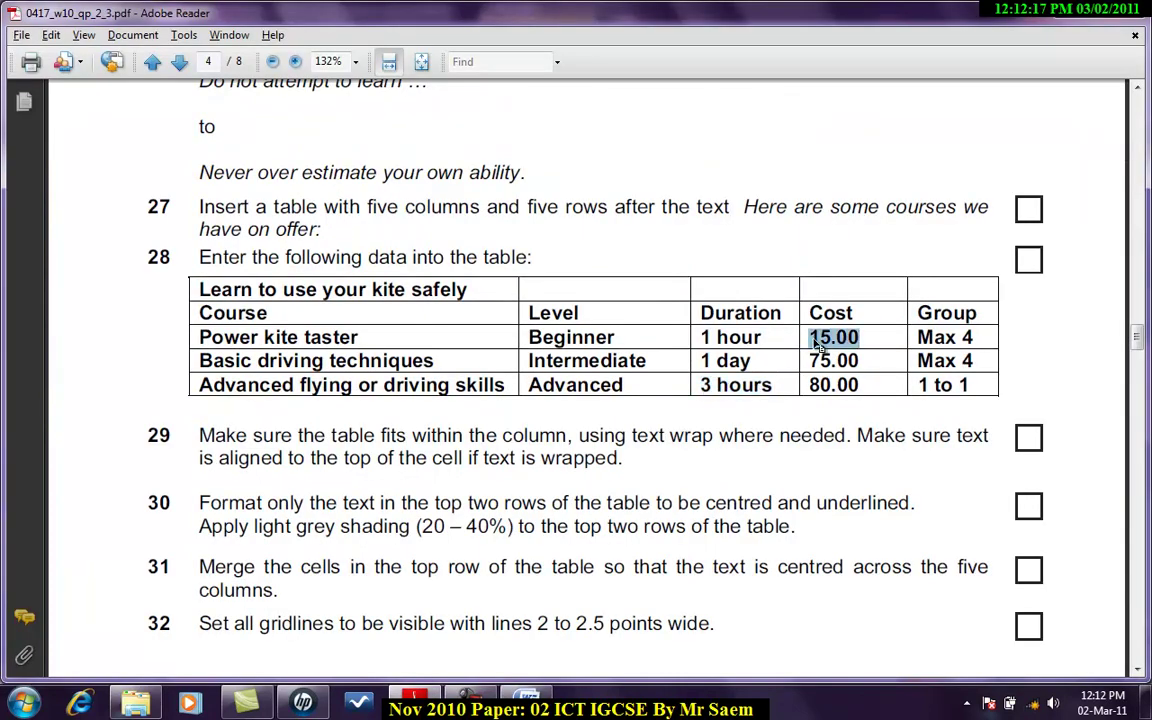
key("ctrl+c")
key("alt+Tab")
left_click(475, 478)
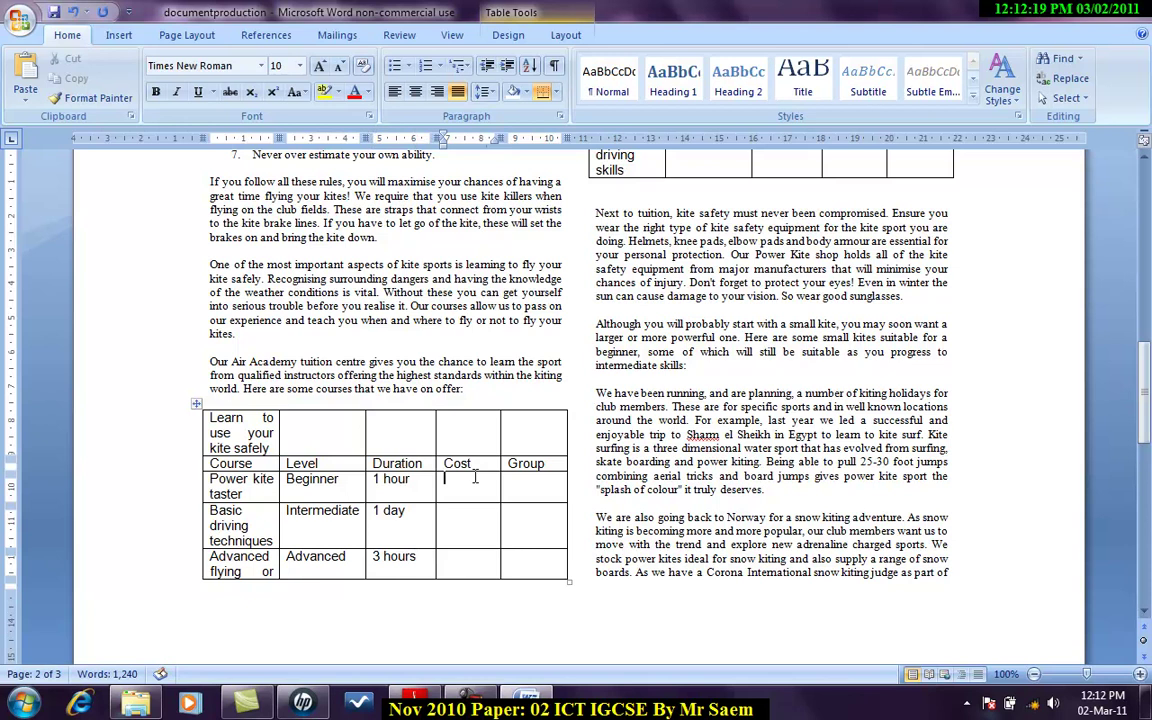
key("ctrl+v")
- Copy "75.00" from Adobe Reader into the Cost cell of the Basic driving techniques row in Word
key("alt+Tab")
left_click_drag(860, 361, 804, 364)
key("ctrl+c")
key("alt+Tab")
left_click(468, 514)
key("ctrl+v")
- Copy "80.00" from Adobe Reader into the Cost cell of the Advanced flying or driving skills row in Word
key("alt+Tab")
left_click_drag(860, 386, 821, 386)
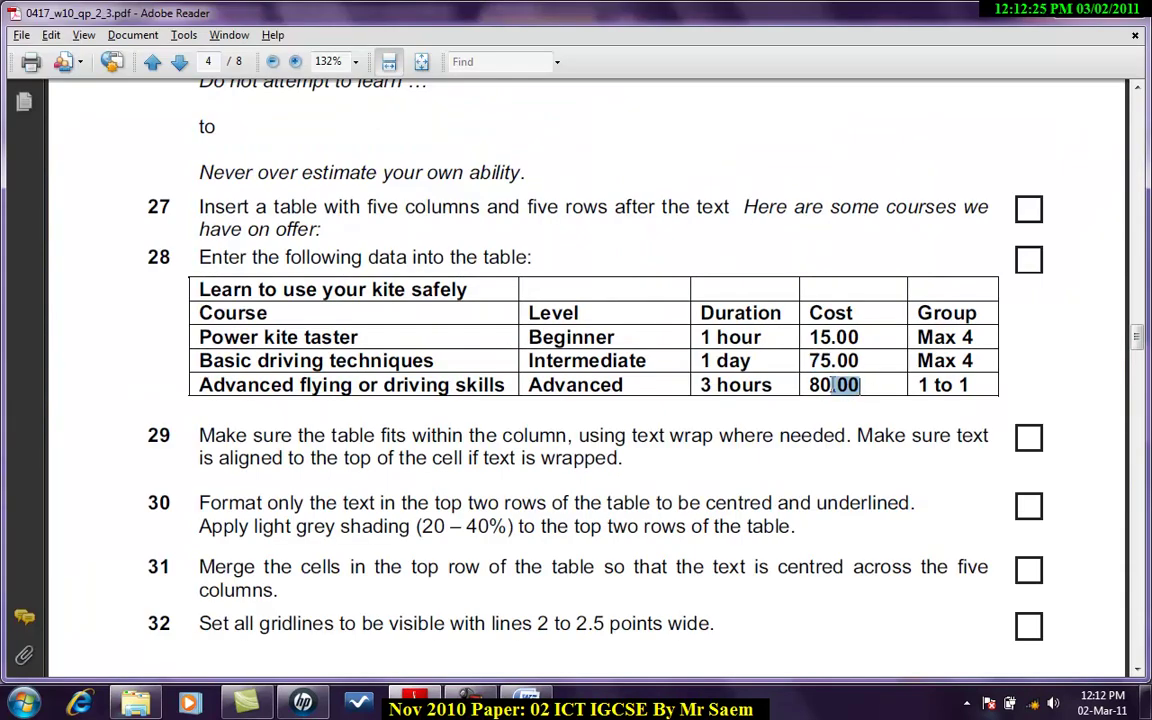
key("alt+Tab")
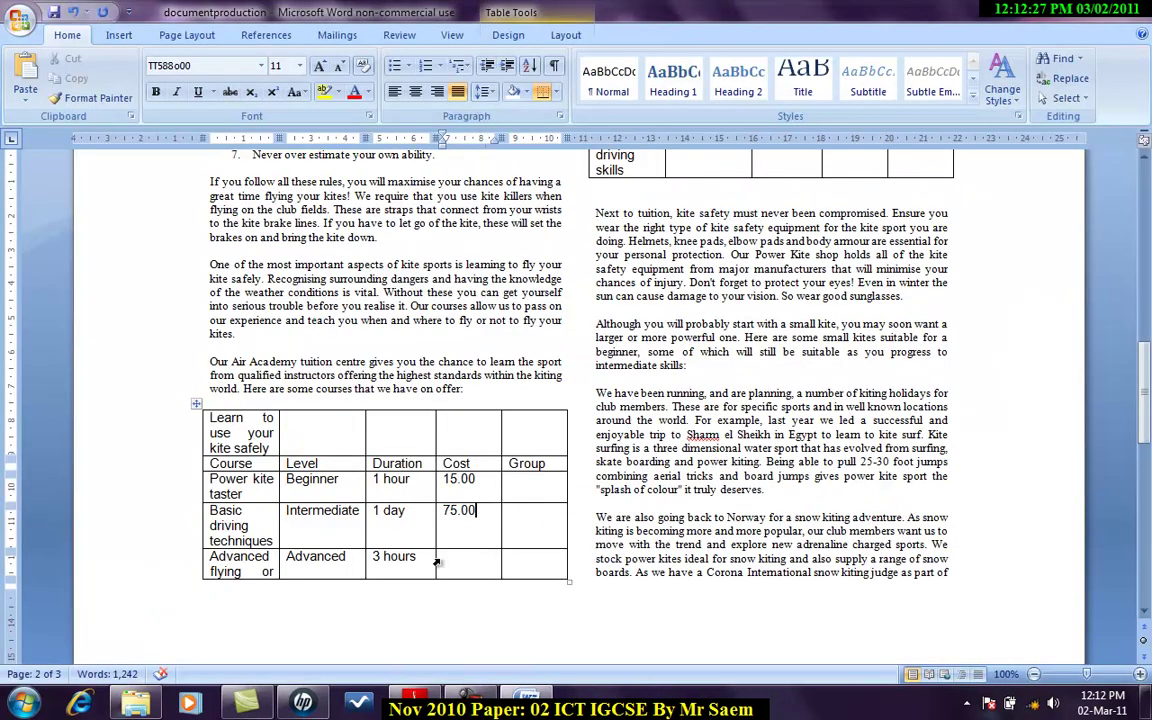
key("ctrl+v")
- Copy "Max 4" from Adobe Reader into the Group cell of the Power kite taster row in Word
key("alt+Tab")
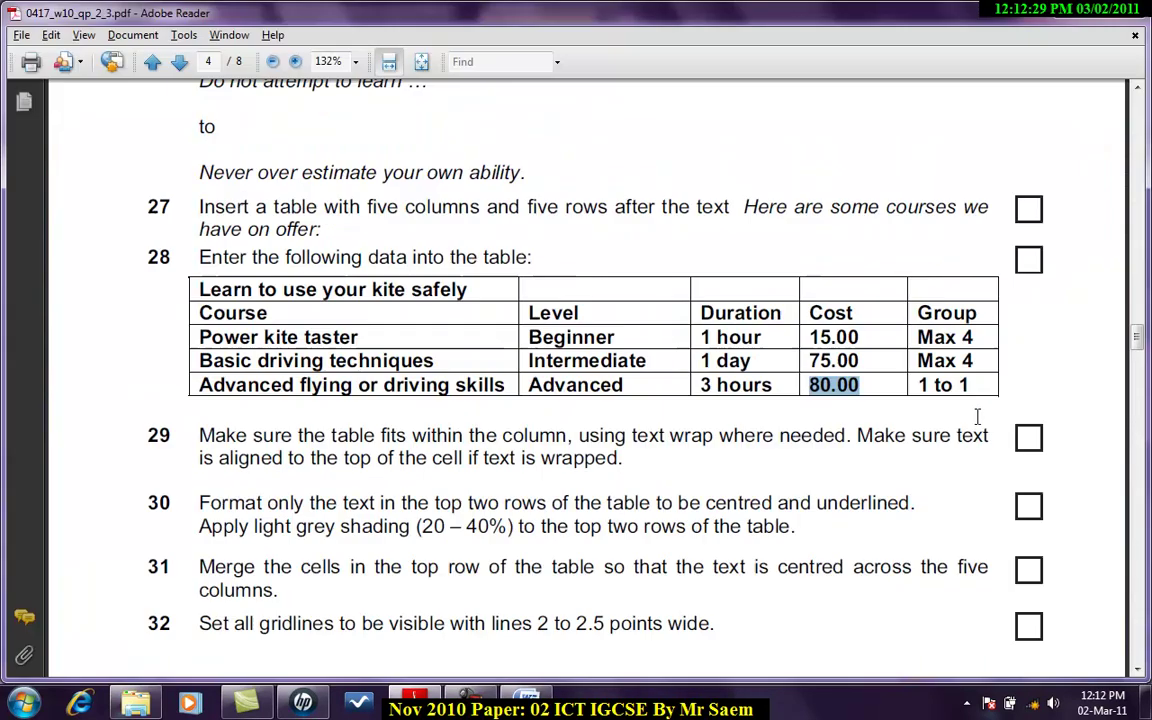
left_click_drag(976, 345, 895, 337)
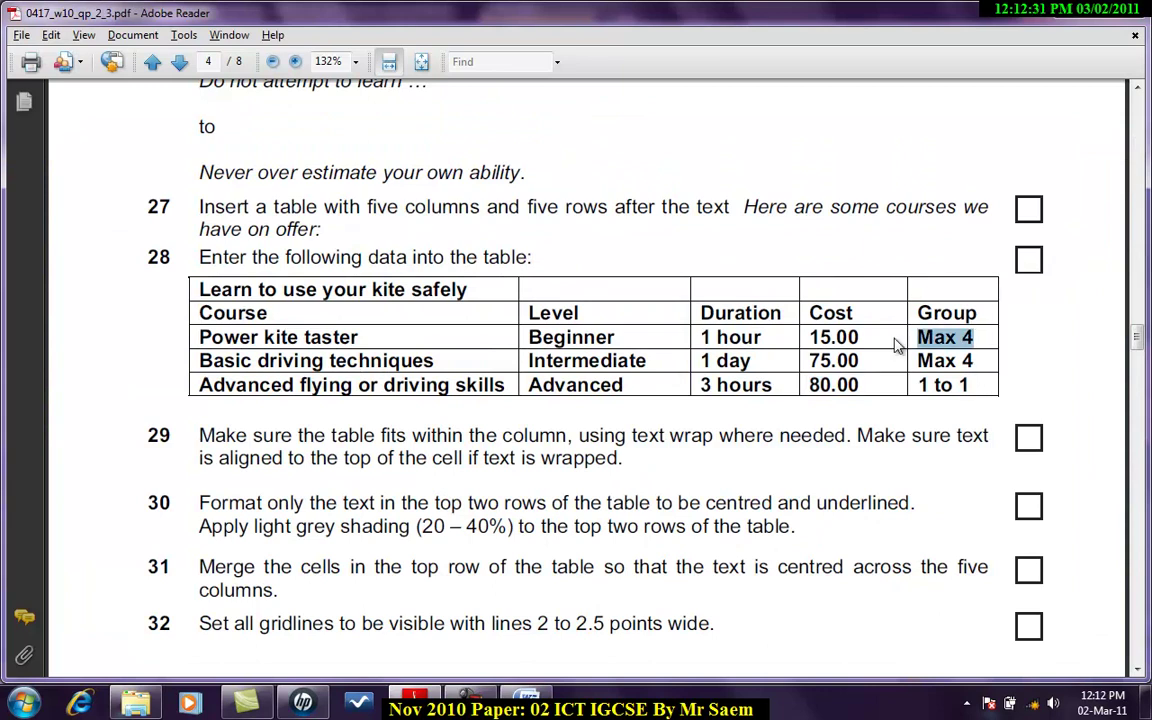
key("ctrl+c")
key("alt+Tab")
left_click(537, 490)
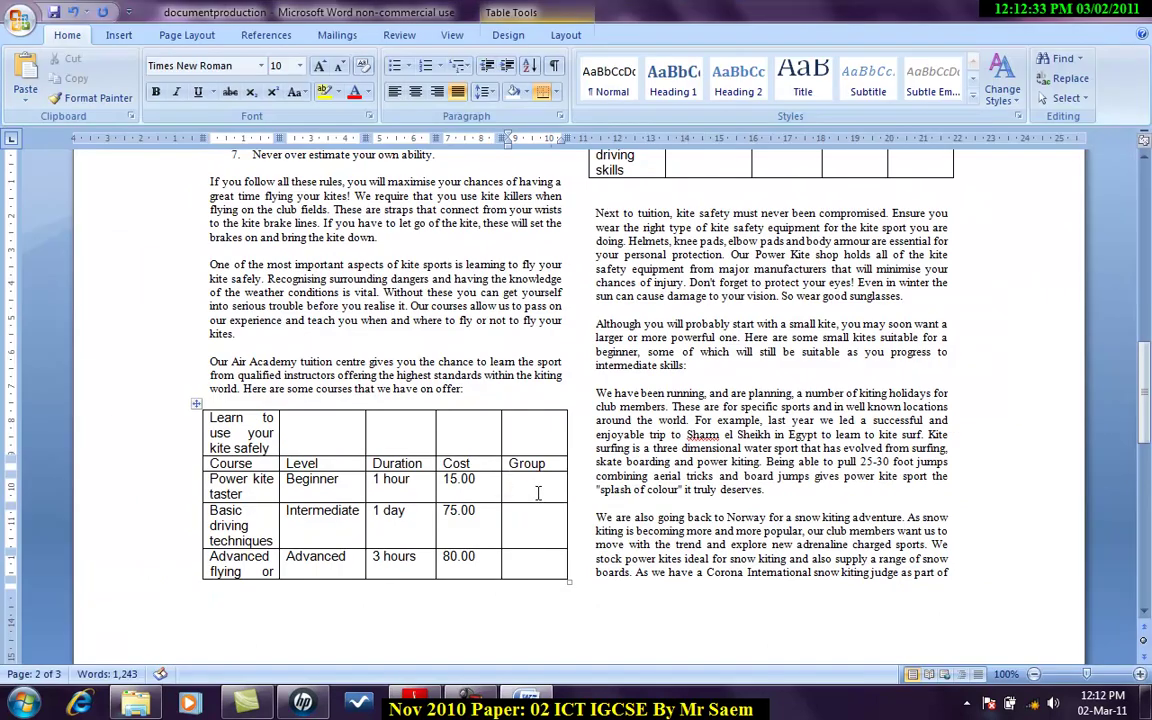
key("ctrl+v")
- Copy "Max 4" from Adobe Reader into the Group cell of the Basic driving techniques row in Word
key("alt+Tab")
left_click_drag(975, 360, 936, 366)
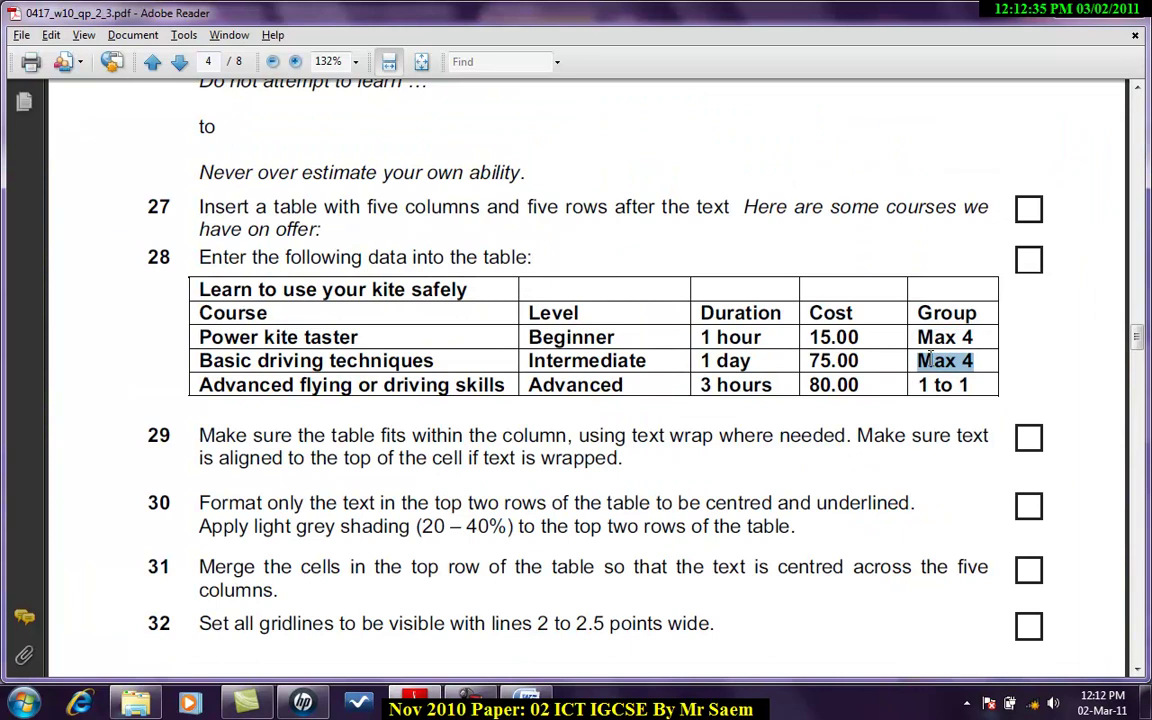
key("ctrl+c")
key("alt+Tab")
left_click(537, 512)
key("ctrl+v")
- Copy "1 to 1" from Adobe Reader into the Group cell of the Advanced flying or driving skills row in Word
key("alt+Tab")
left_click_drag(980, 385, 913, 385)
key("ctrl+c")
key("alt+Tab")
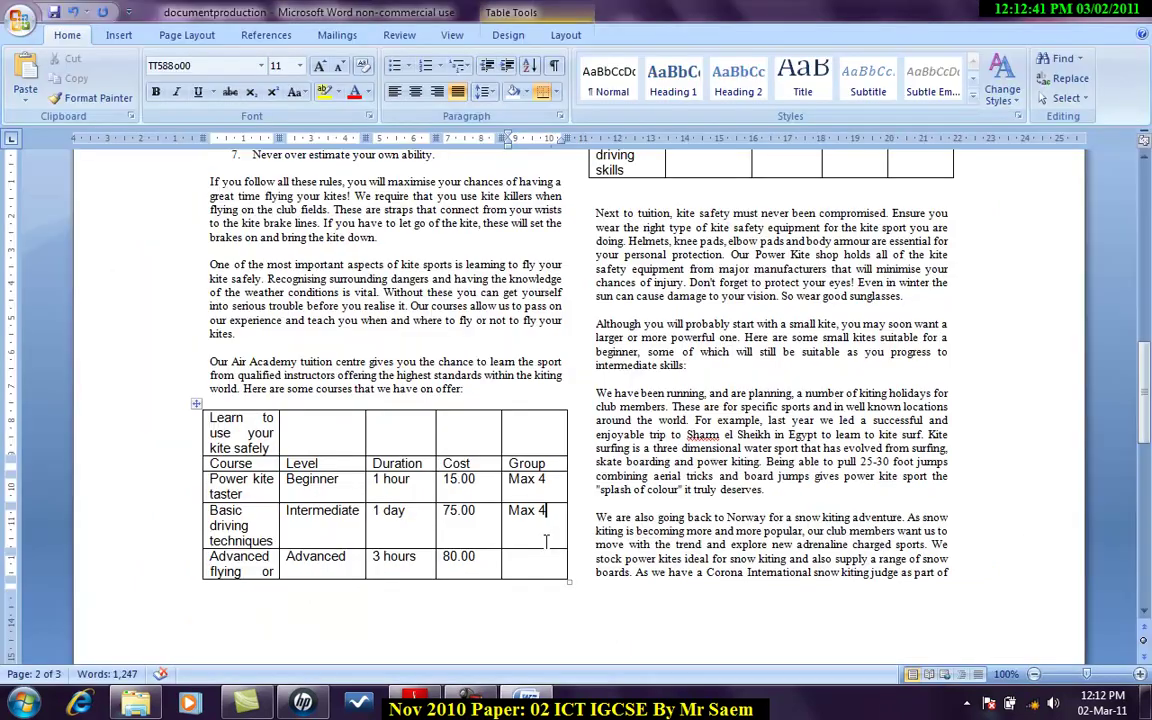
left_click(547, 549)
key("ctrl+v")
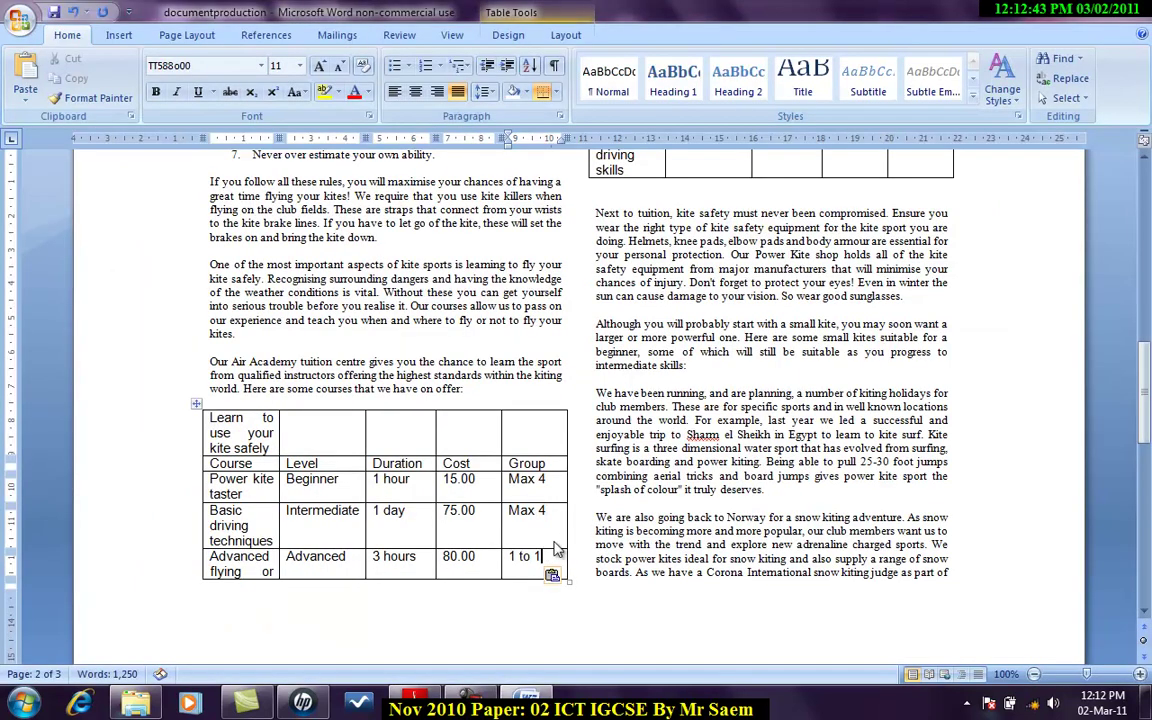
- Check task 29 in Adobe Reader and set the Word courses table's text wrapping to Around in its table properties
key("alt+Tab")
scroll(633, 455, "down", 2)
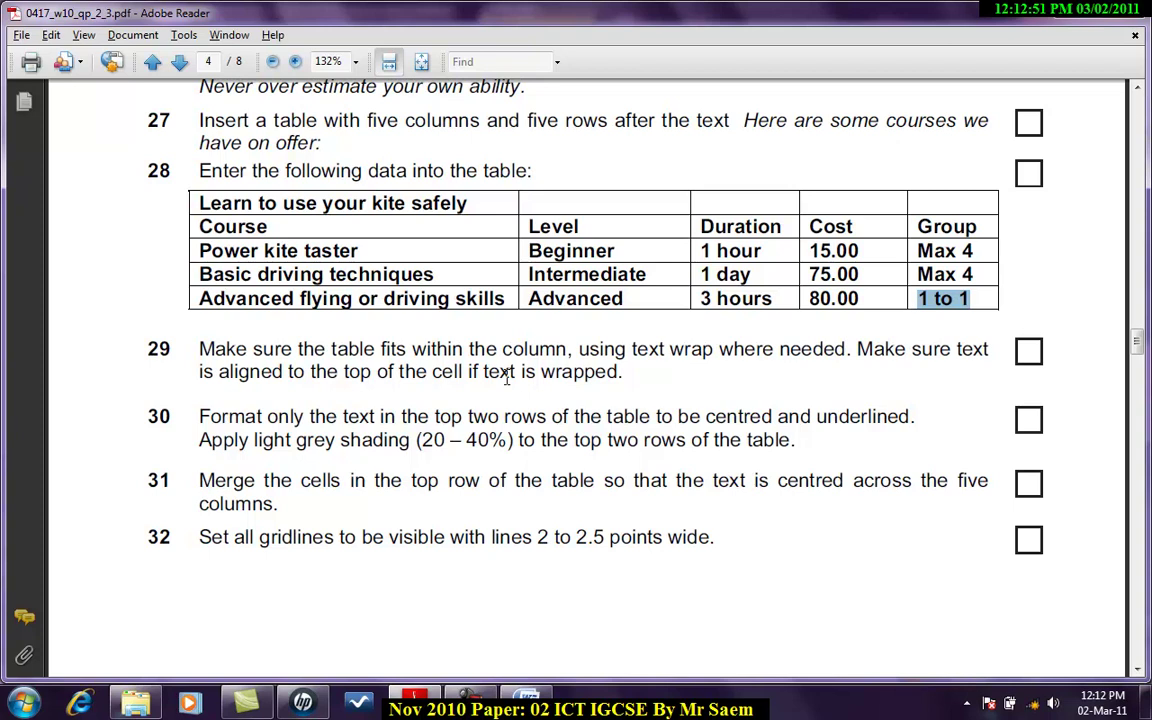
key("alt+Tab")
left_click(197, 405)
right_click(197, 405)
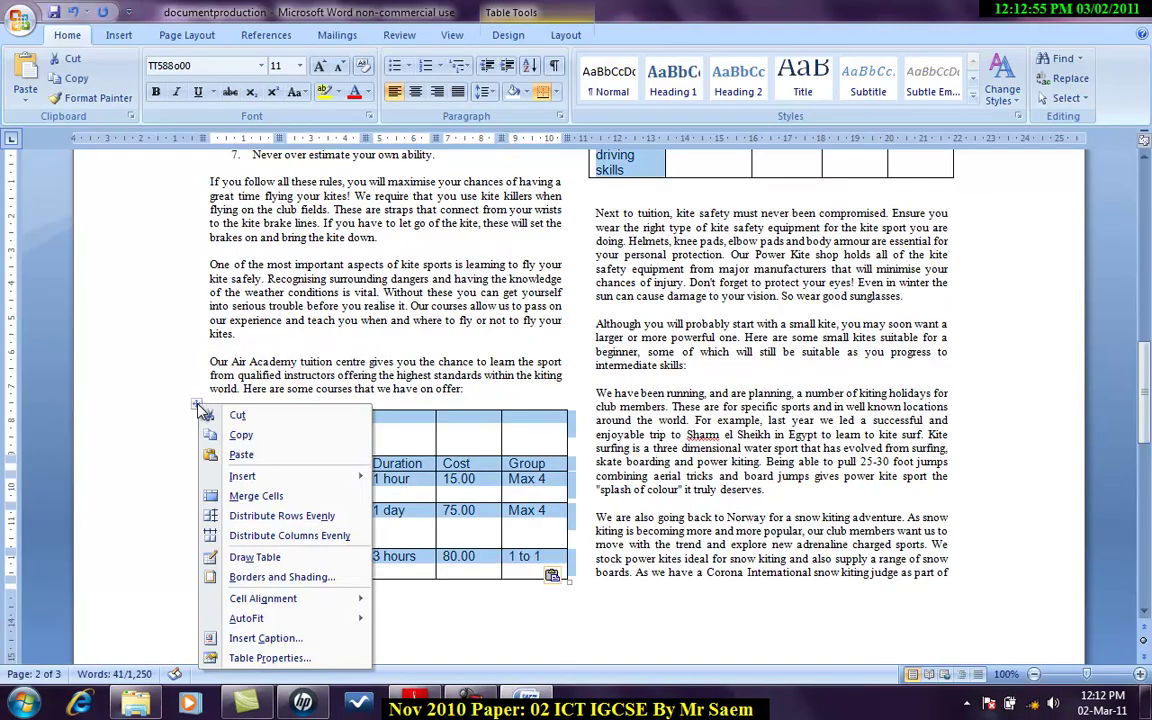
left_click(240, 657)
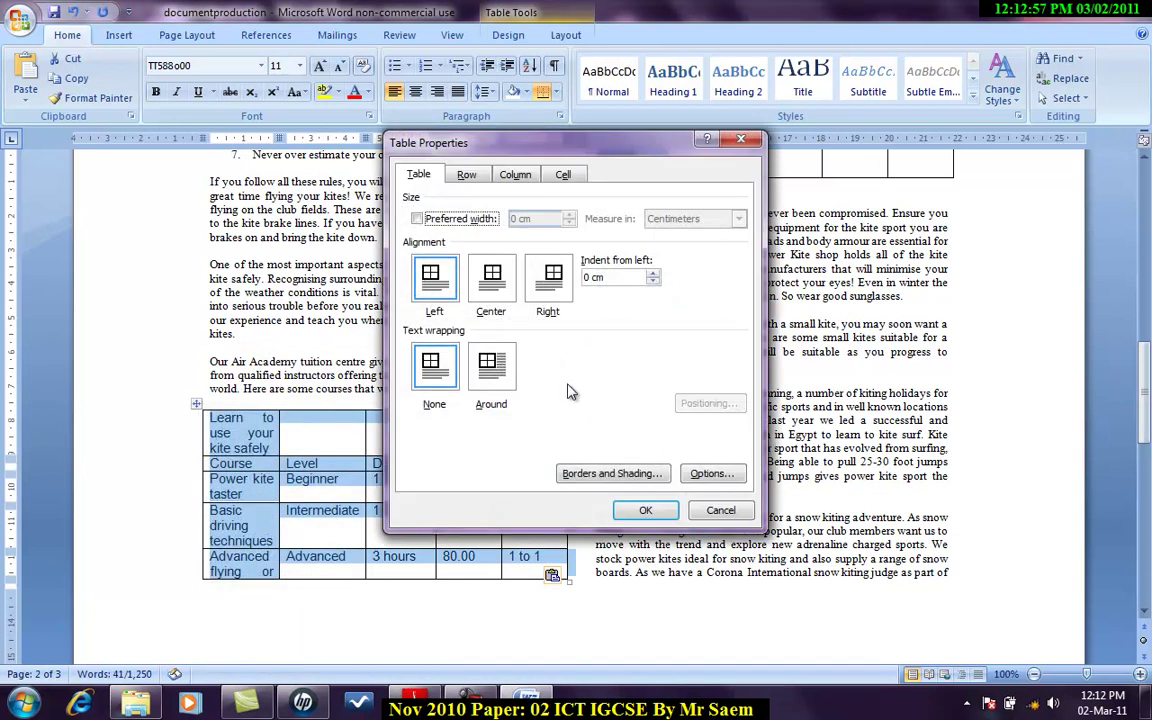
left_click_drag(573, 153, 674, 150)
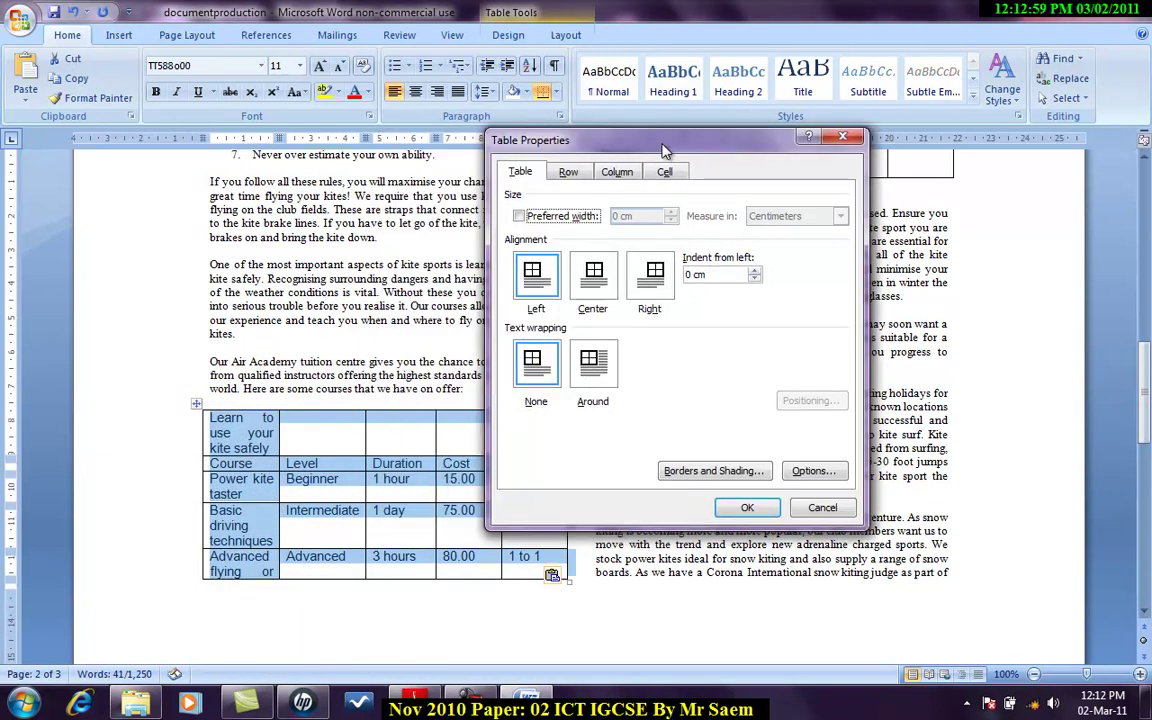
left_click(593, 363)
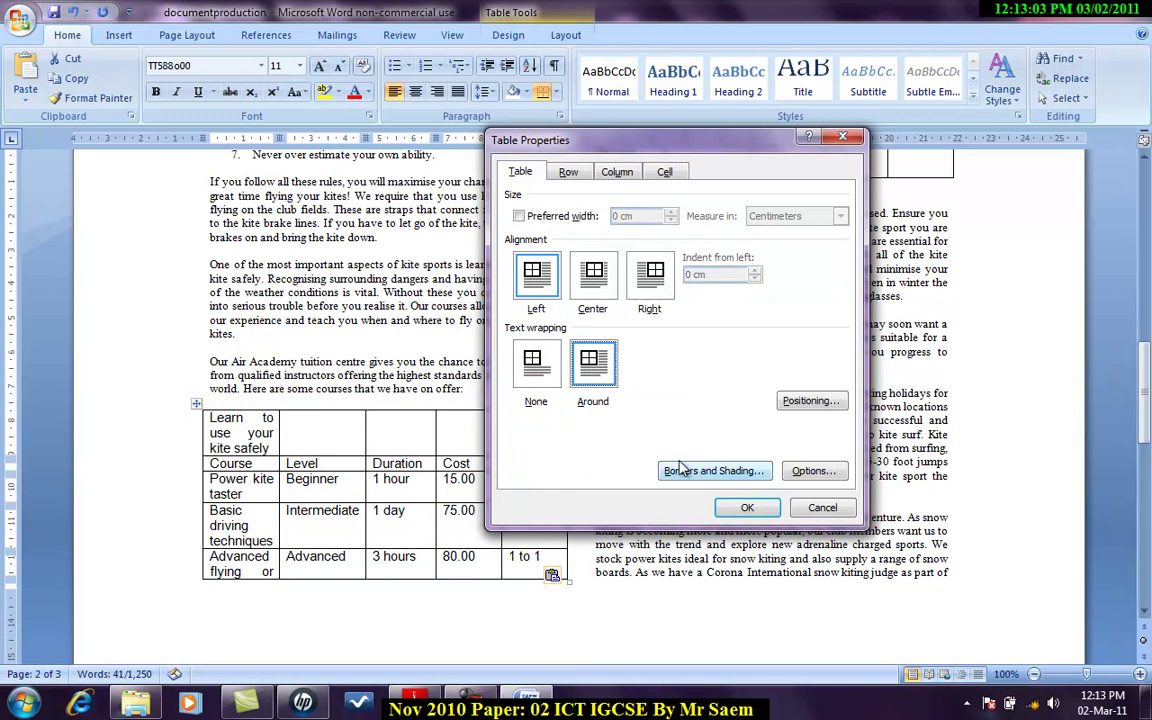
- Set the courses table's vertical position to Top relative to Margin and apply the table properties
left_click(812, 400)
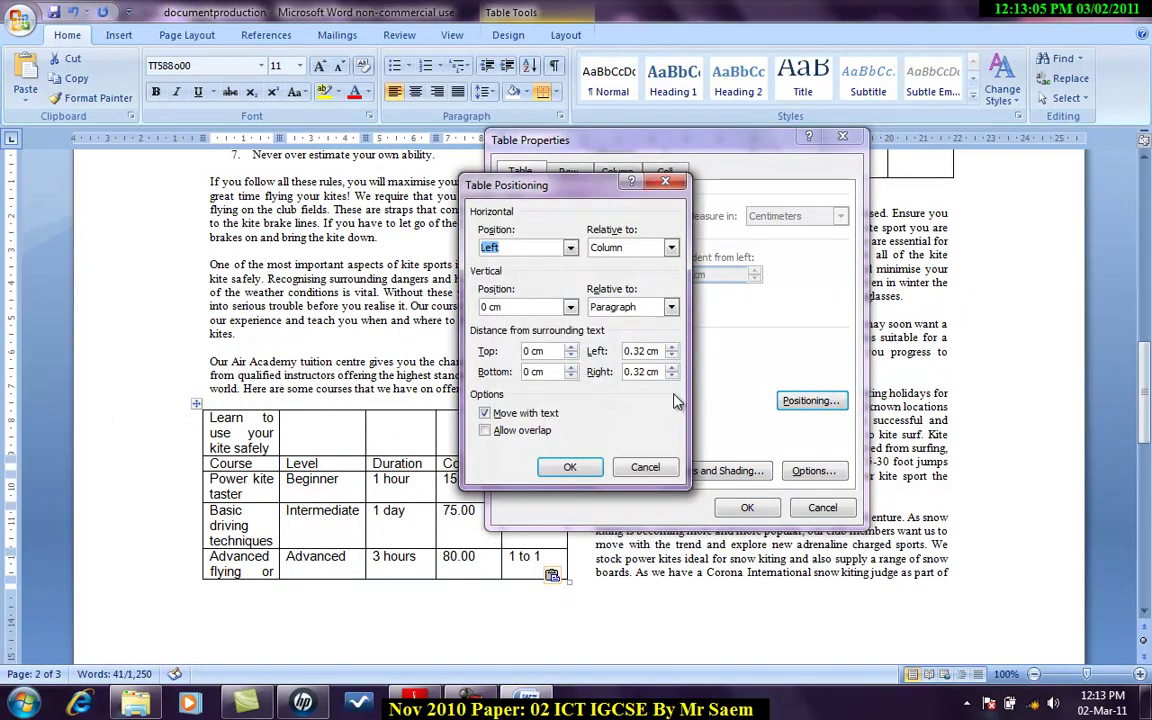
left_click(570, 249)
left_click(570, 249)
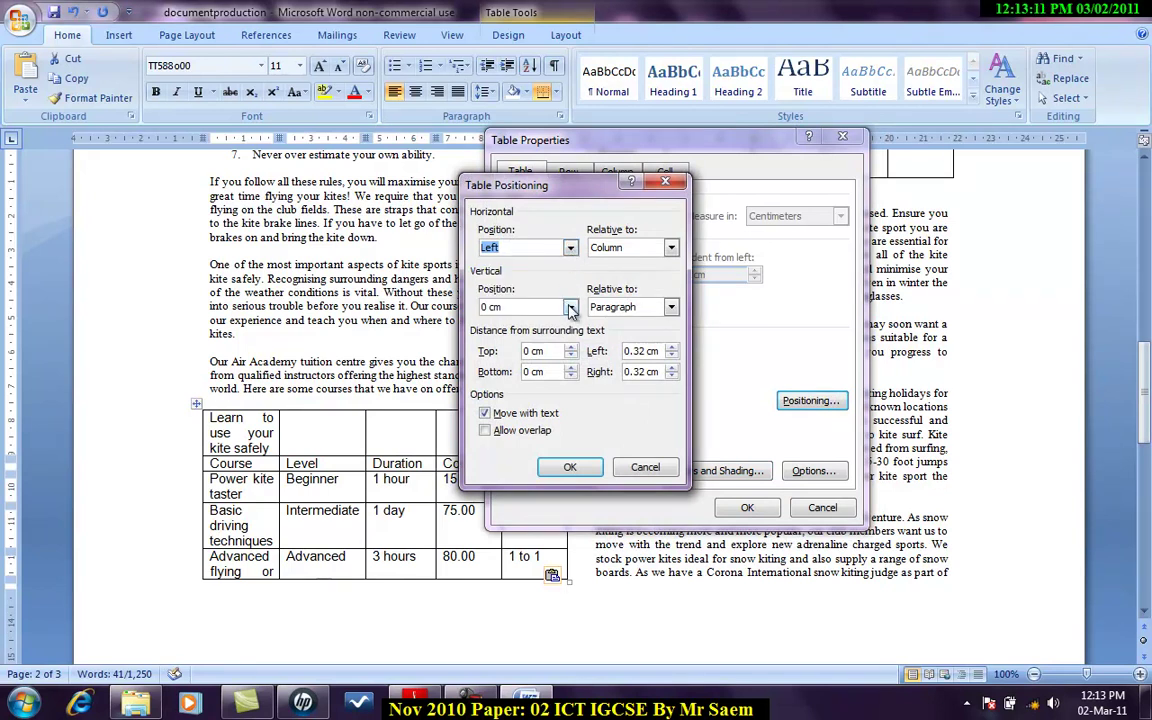
left_click(671, 249)
left_click(671, 250)
left_click(570, 307)
left_click(510, 323)
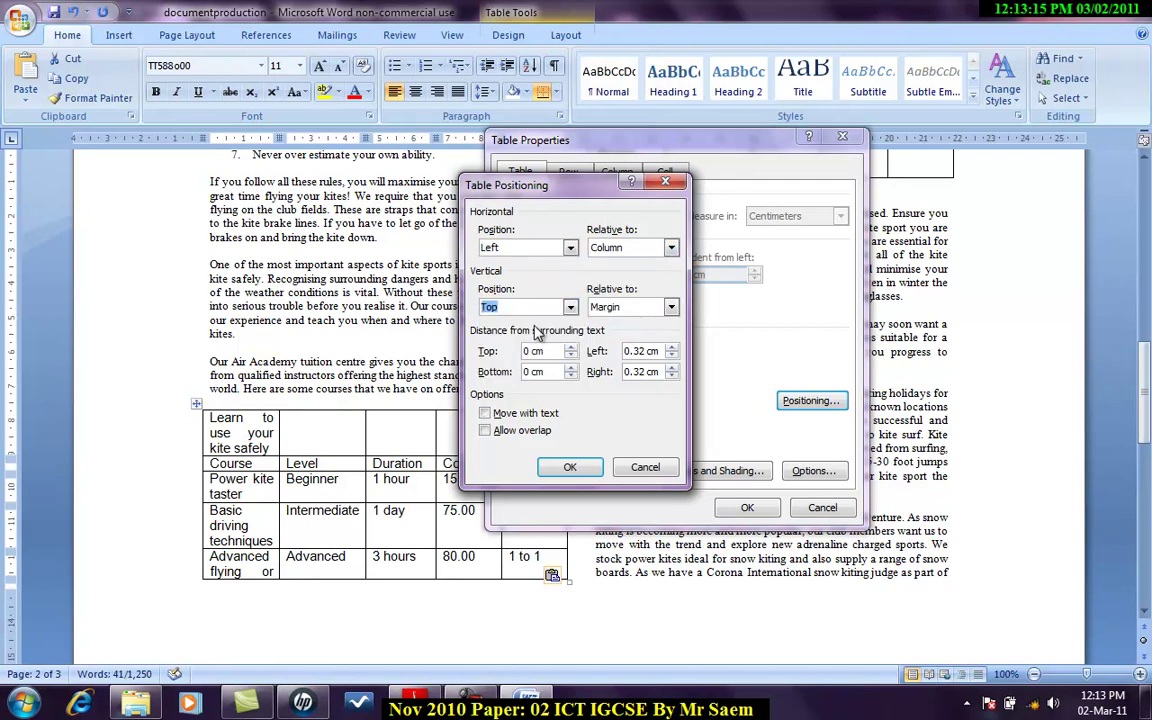
left_click(569, 470)
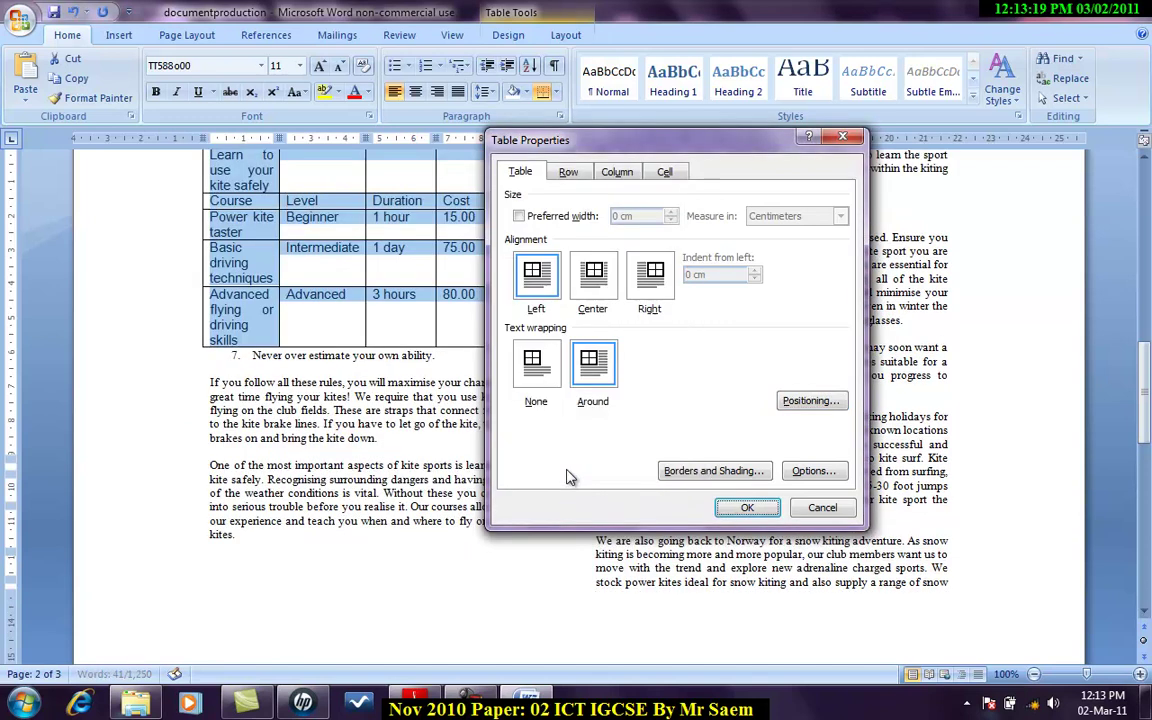
left_click(745, 510)
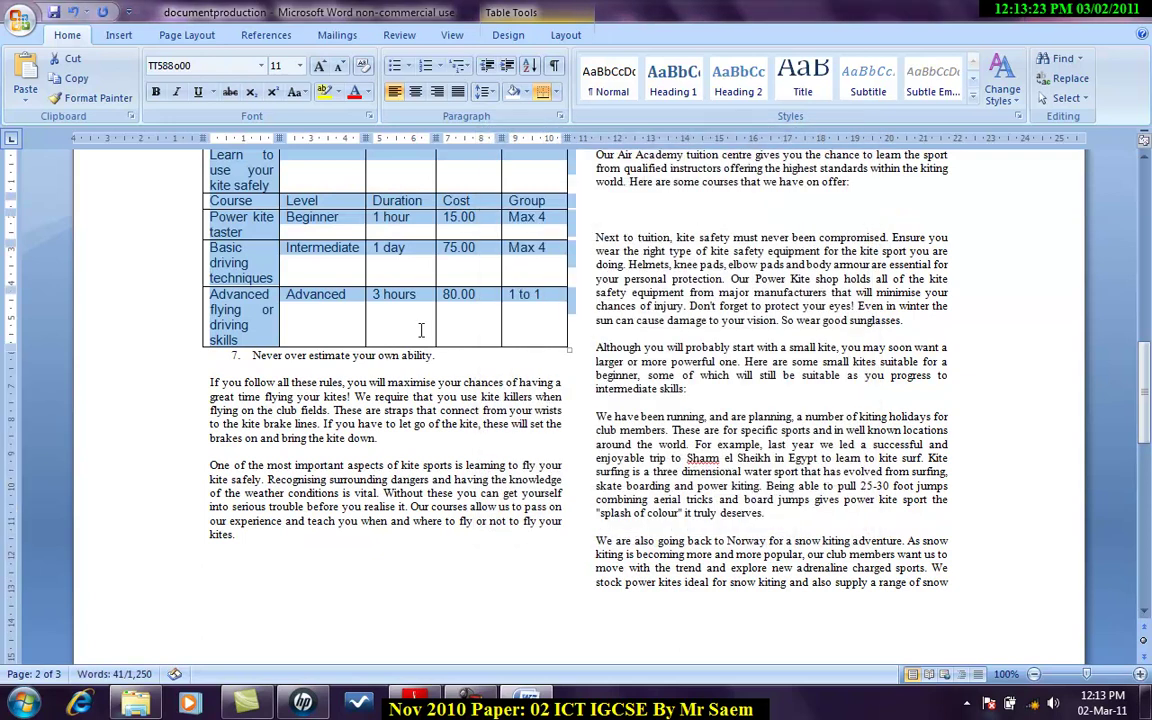
left_click(408, 318)
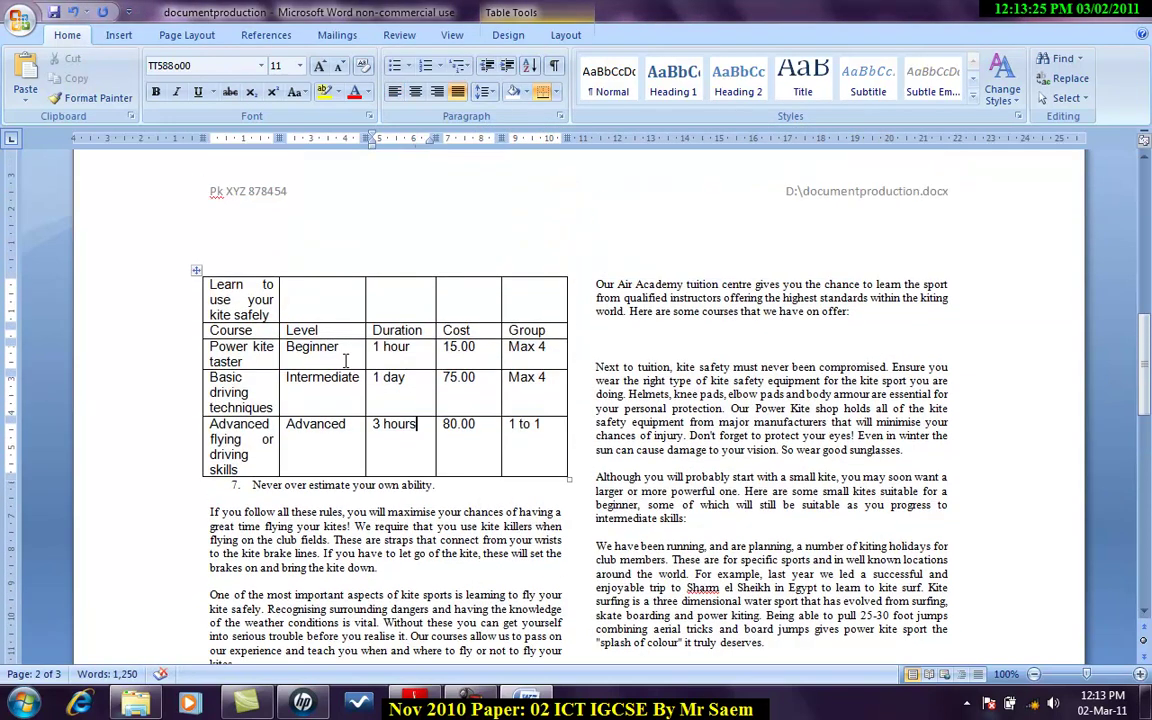
- Recheck task 29 in Adobe Reader and apply AutoFit to the whole courses table in Word
key("alt+Tab")
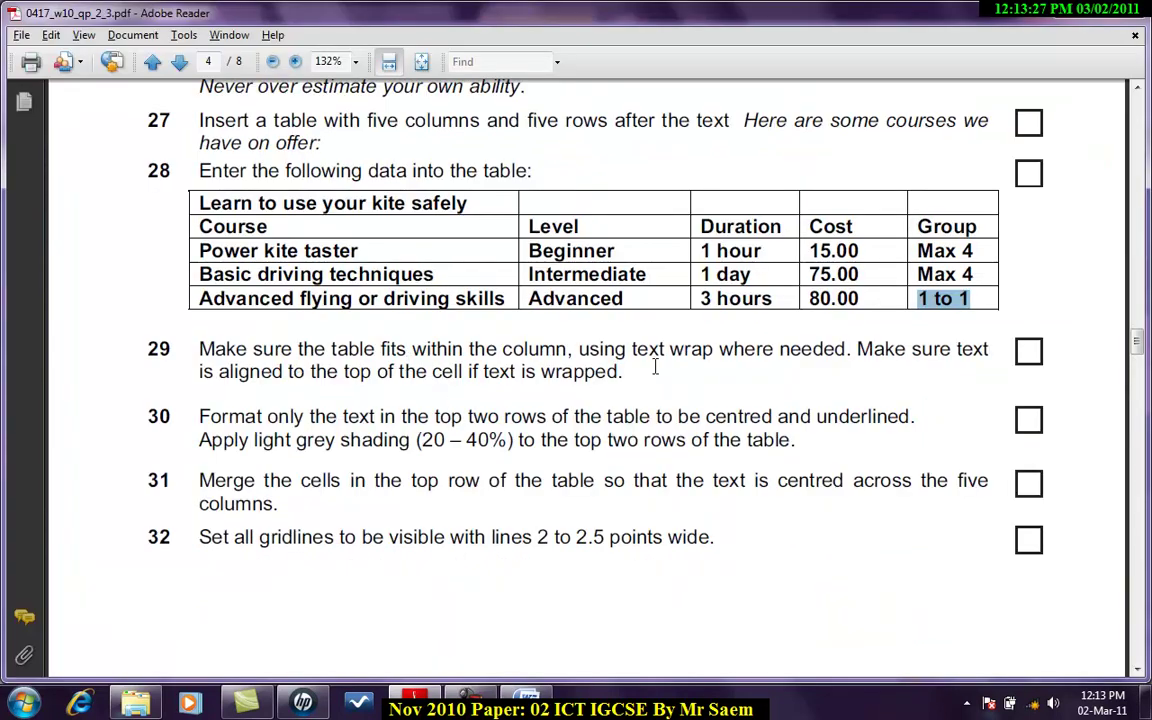
key("alt+Tab")
left_click(196, 270)
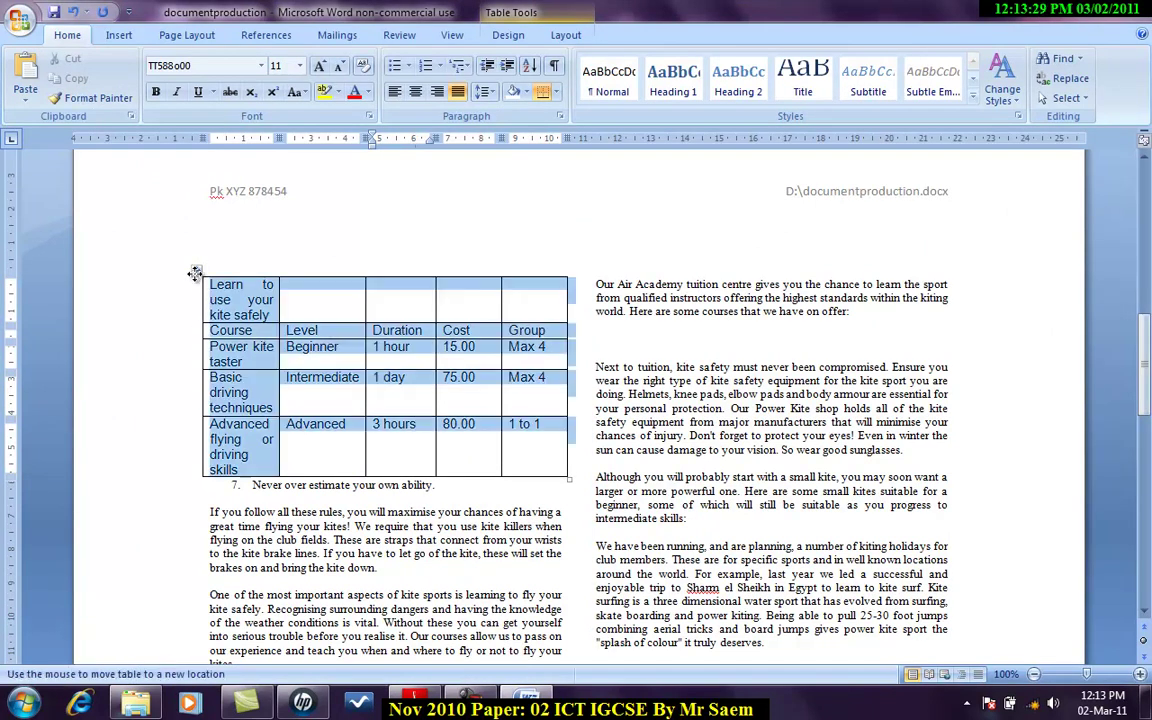
right_click(196, 272)
mouse_move(316, 490)
left_click(452, 511)
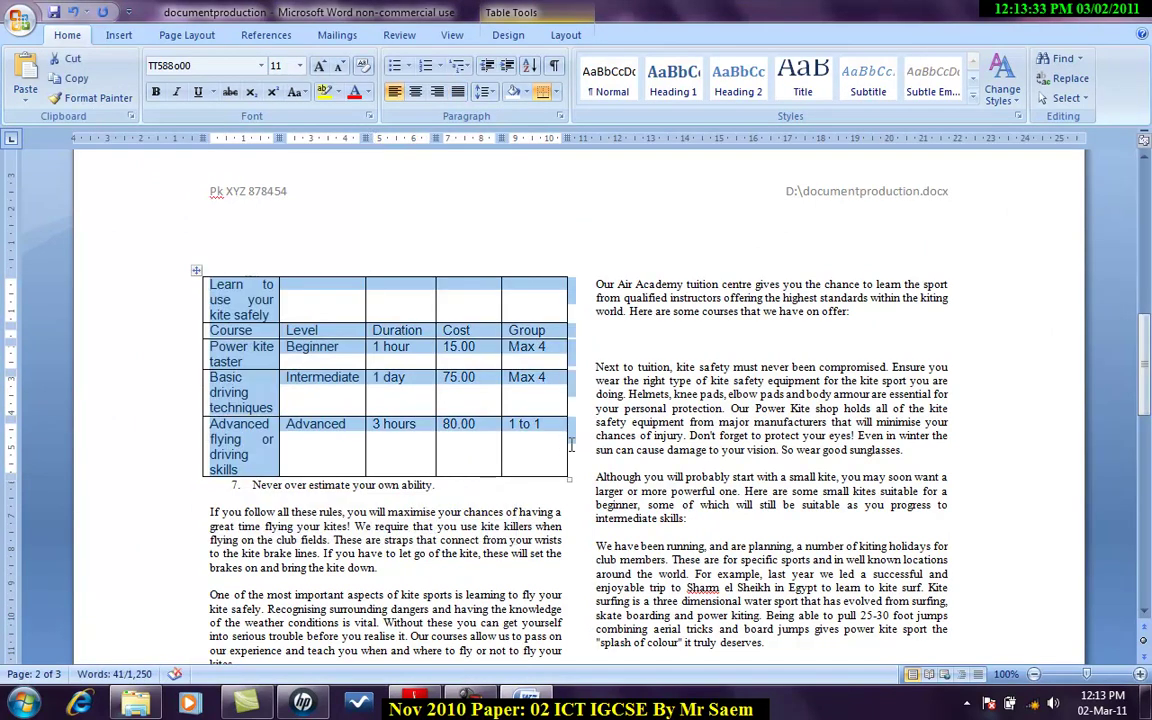
- Check task 30 in Adobe Reader, then centre and underline the text in the courses table's top row in Word
key("alt+Tab")
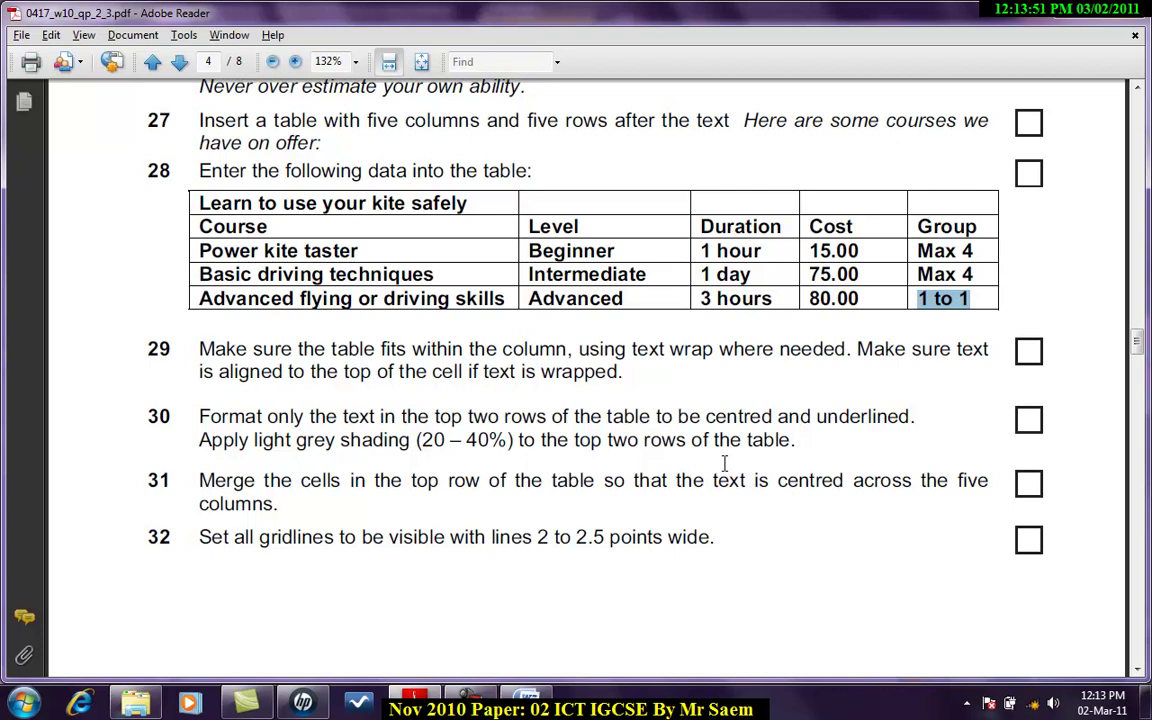
key("alt+Tab")
key("alt+Tab")
key("alt+Tab")
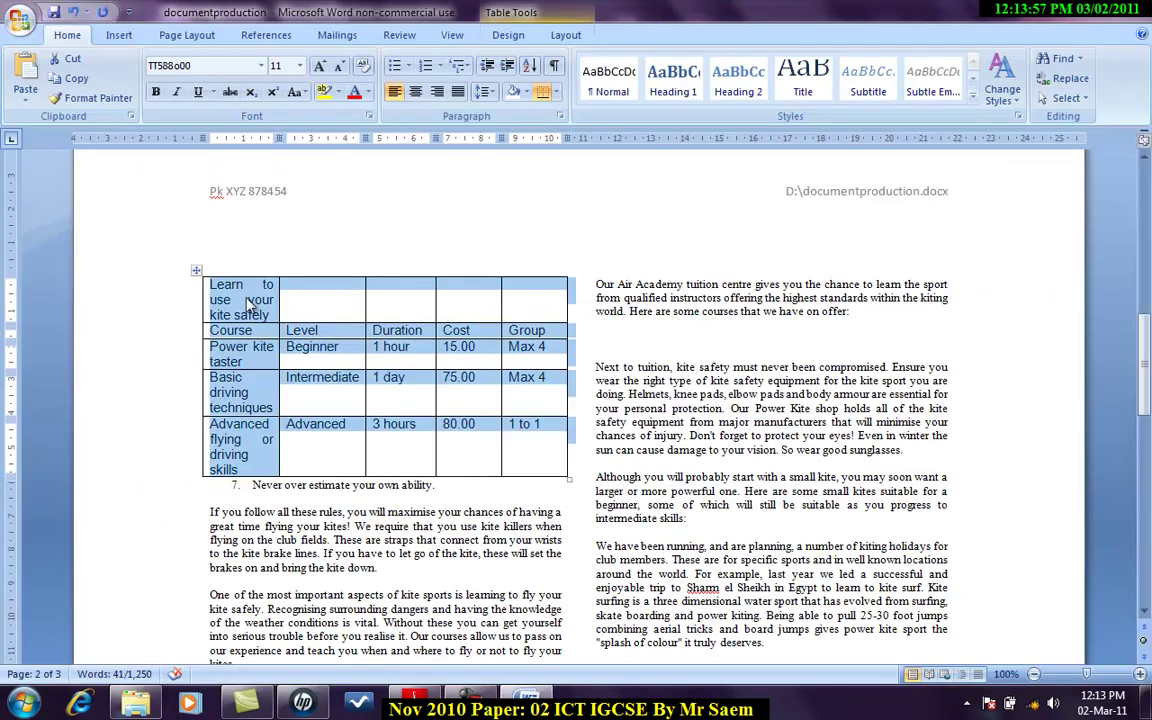
left_click_drag(211, 288, 311, 307)
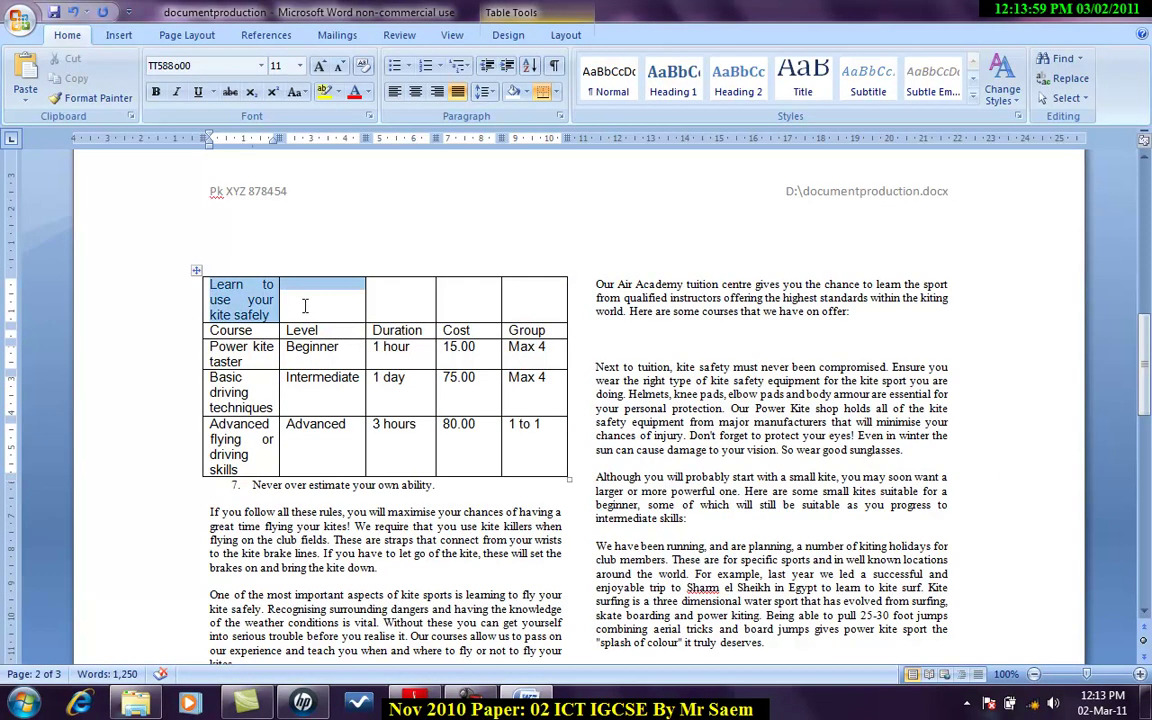
left_click(290, 285)
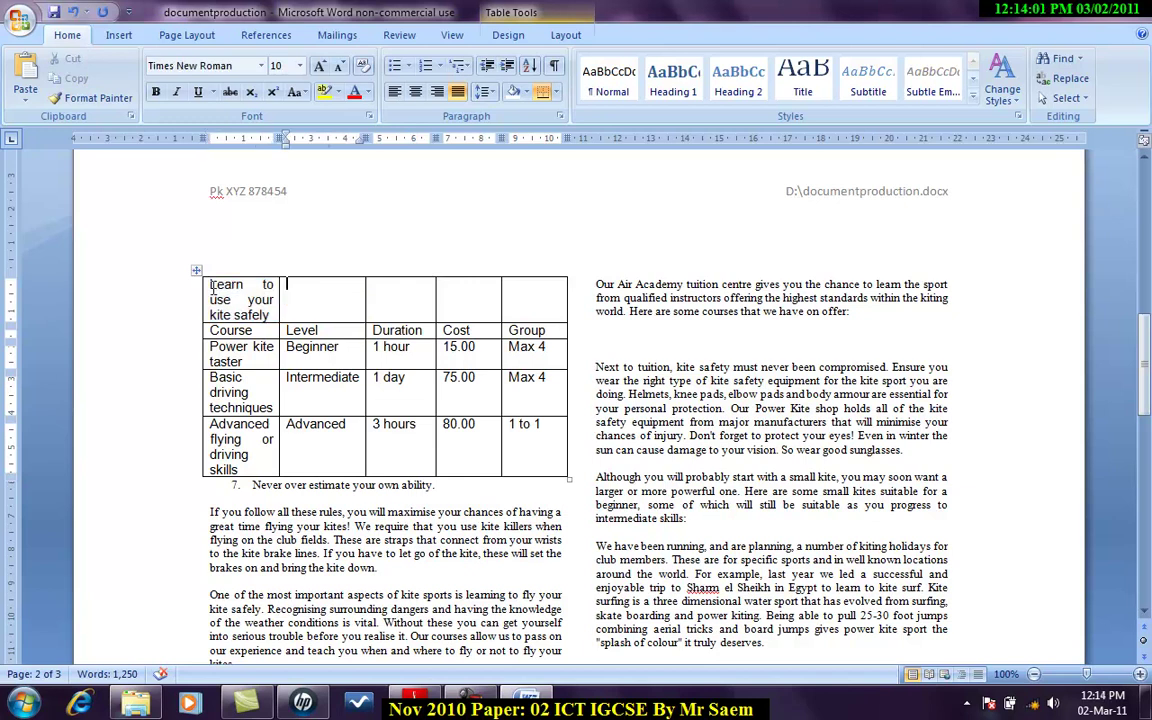
left_click_drag(213, 287, 530, 290)
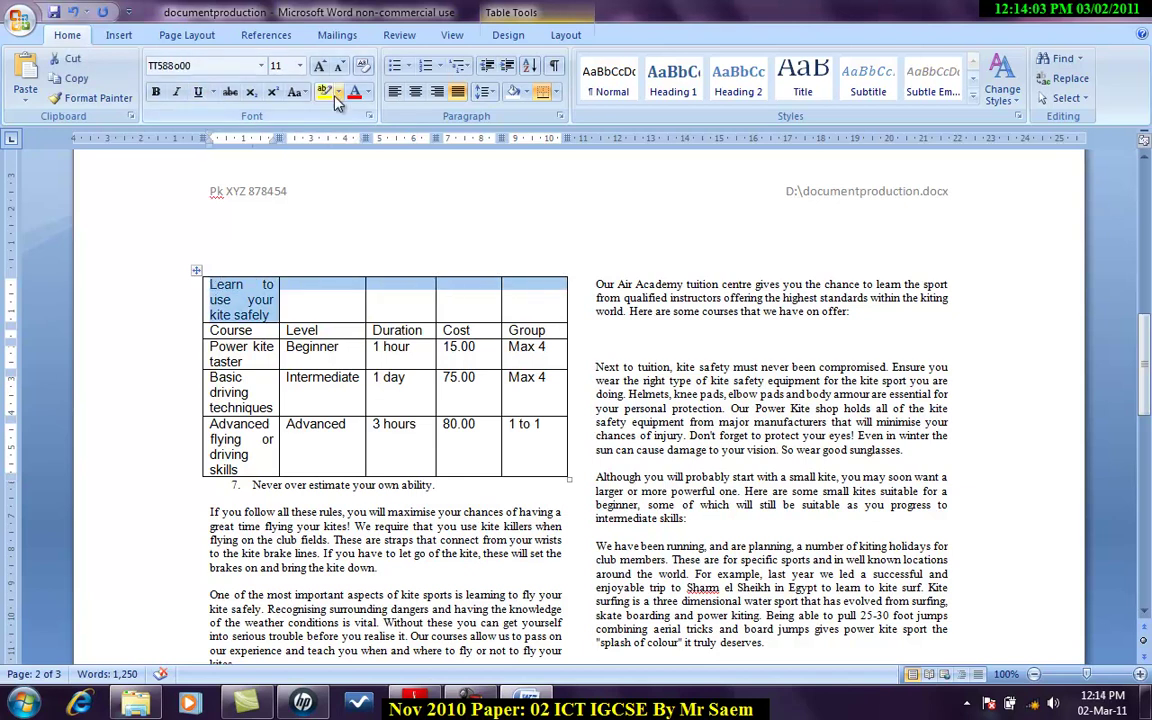
left_click(413, 94)
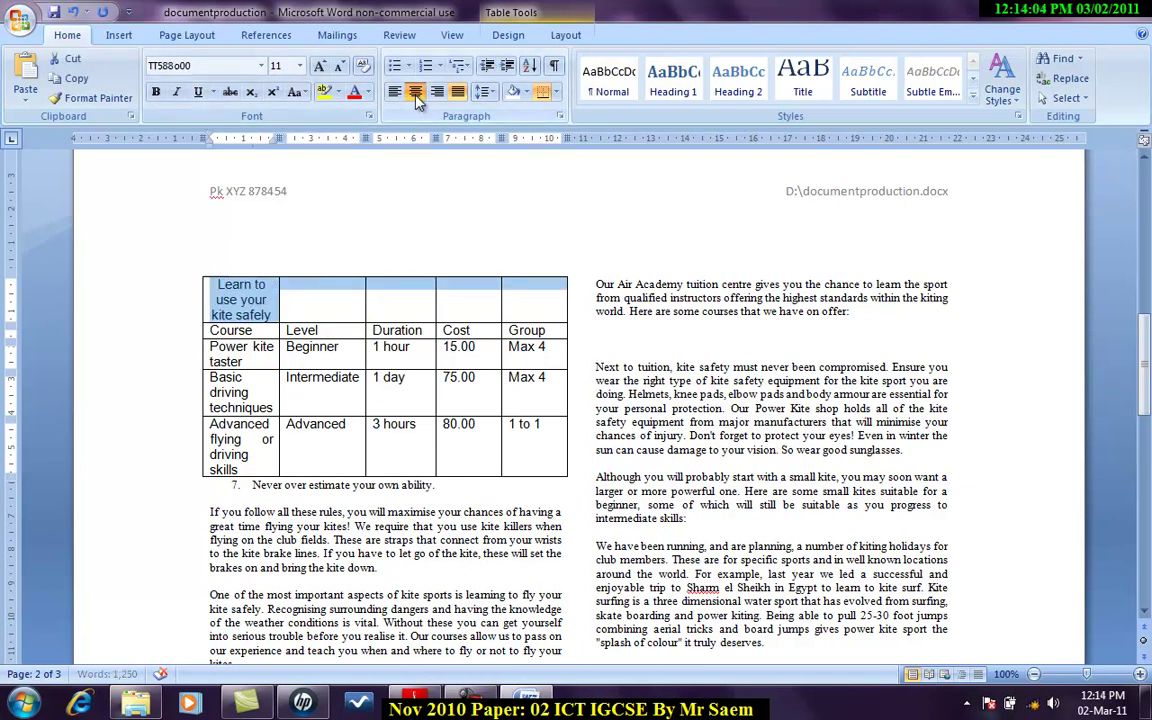
left_click(198, 92)
- Recheck task 30 in Adobe Reader and choose a black shading fill for the table's top row in Word's Borders and Shading settings
key("alt+Tab")
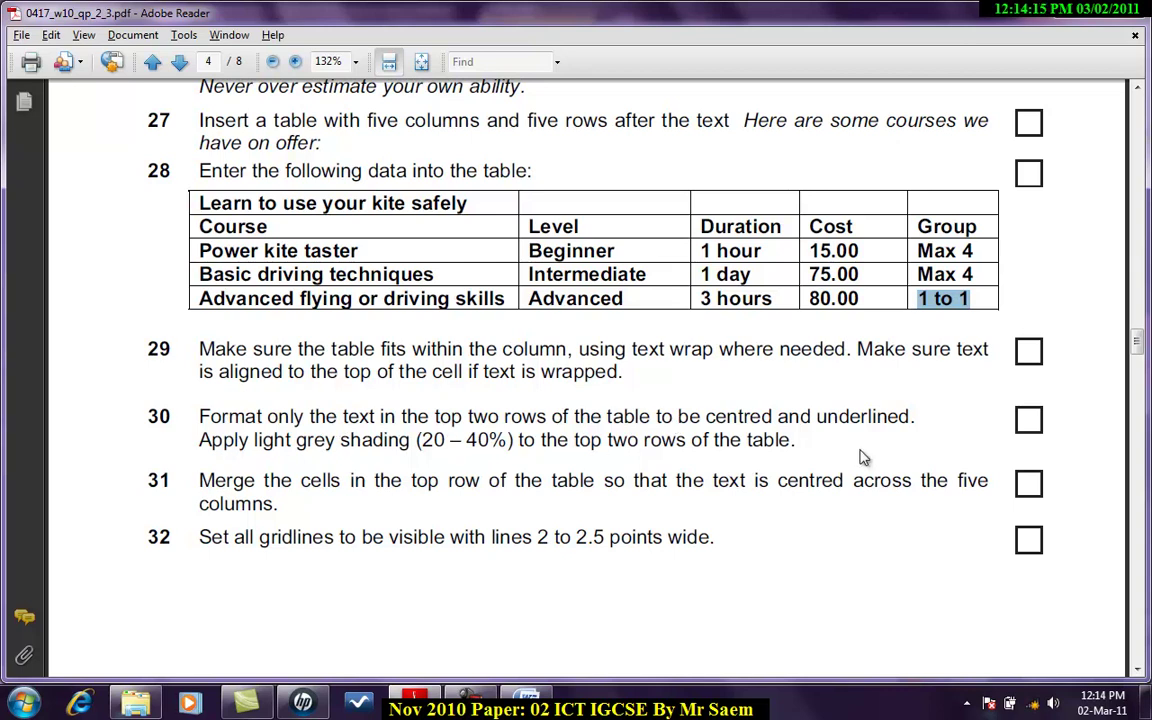
key("alt+Tab")
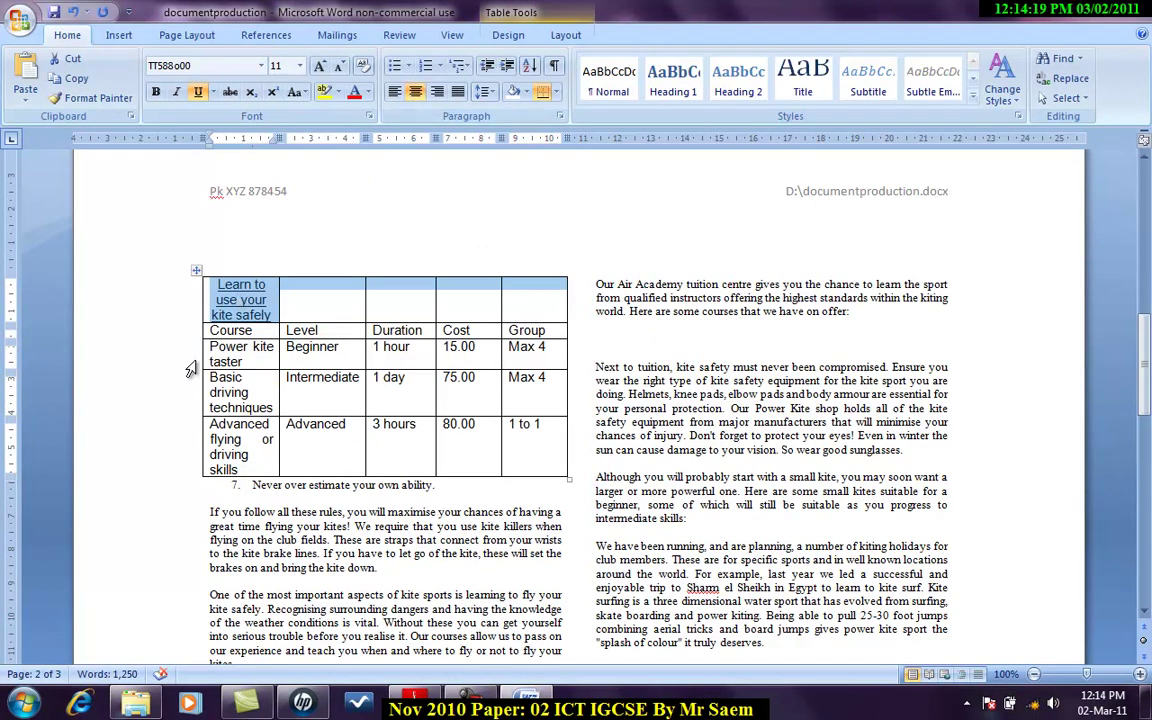
right_click(240, 282)
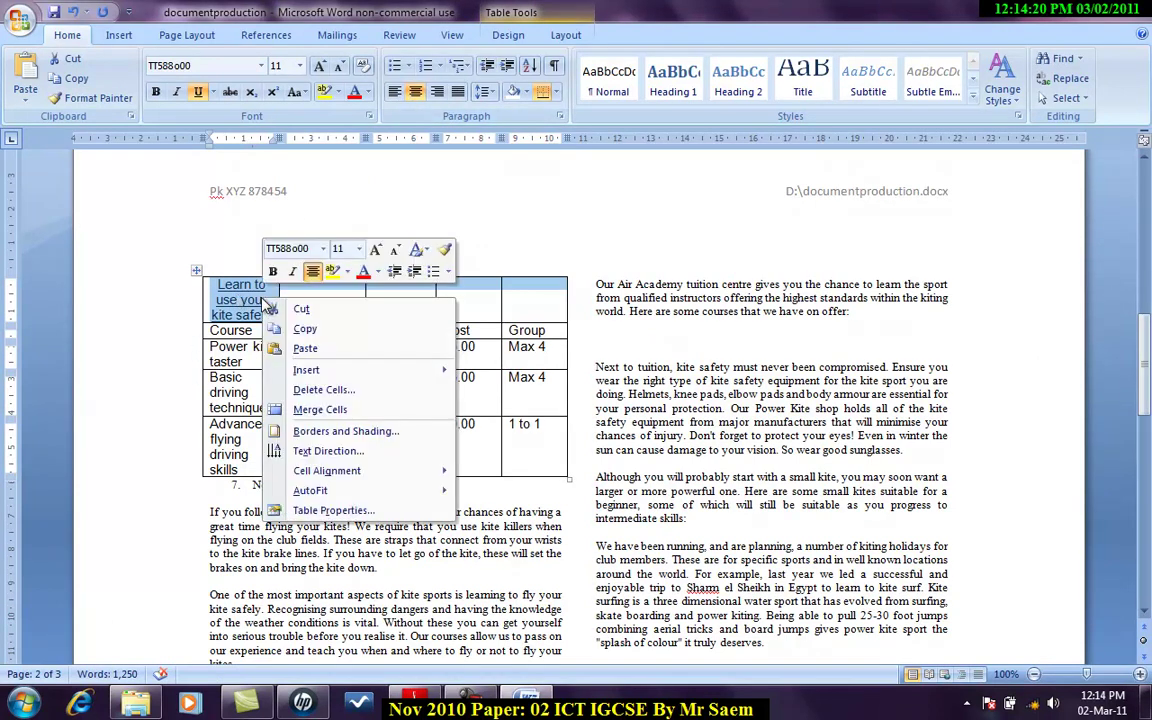
left_click(350, 431)
left_click(485, 188)
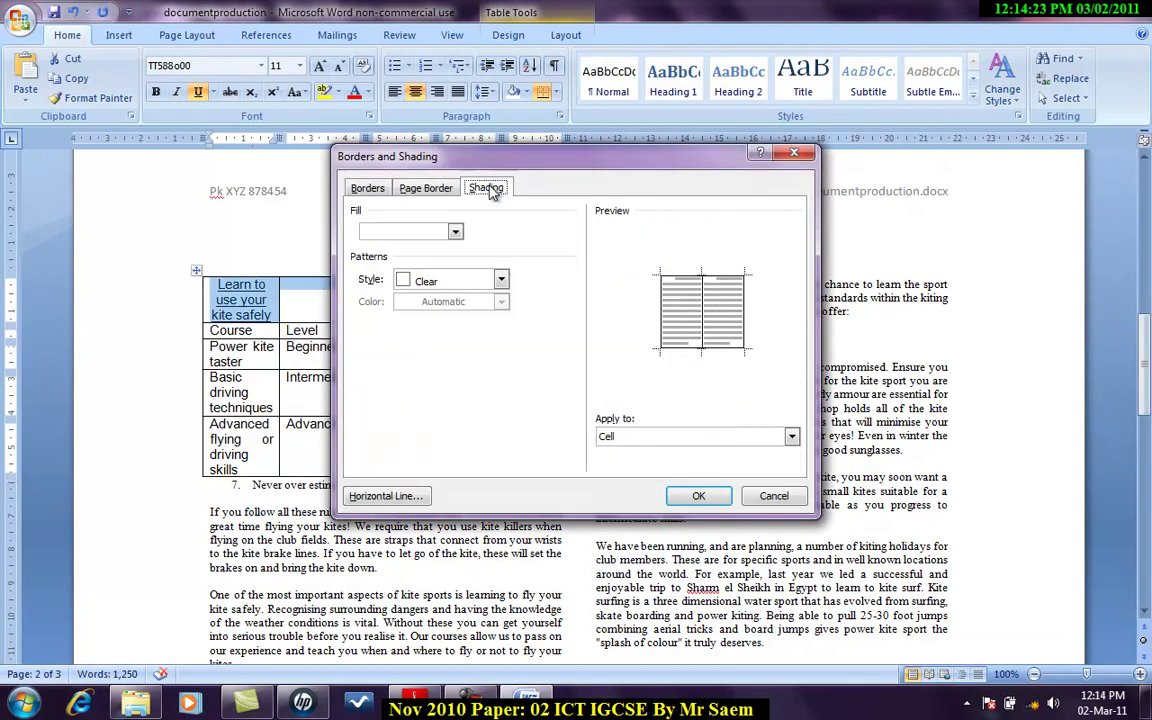
left_click(455, 231)
left_click(384, 269)
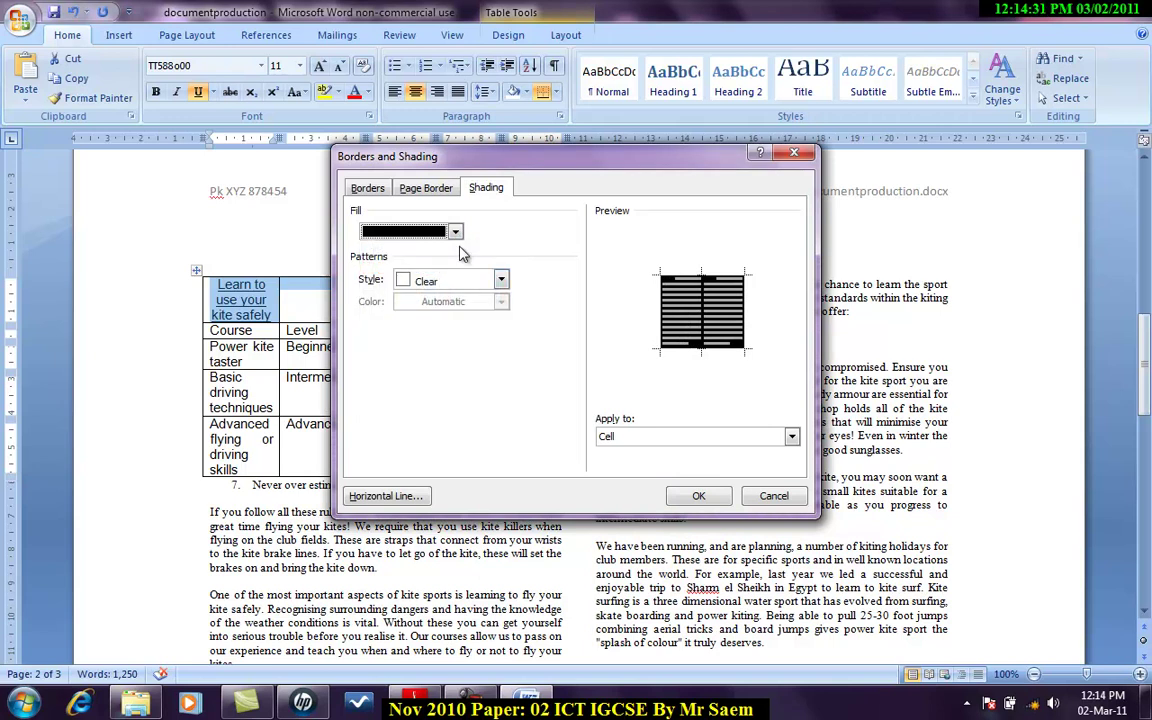
- Set the top row's shading pattern style to 30%, checking the range in Adobe Reader, and apply the shading to the cells in Word
left_click(501, 281)
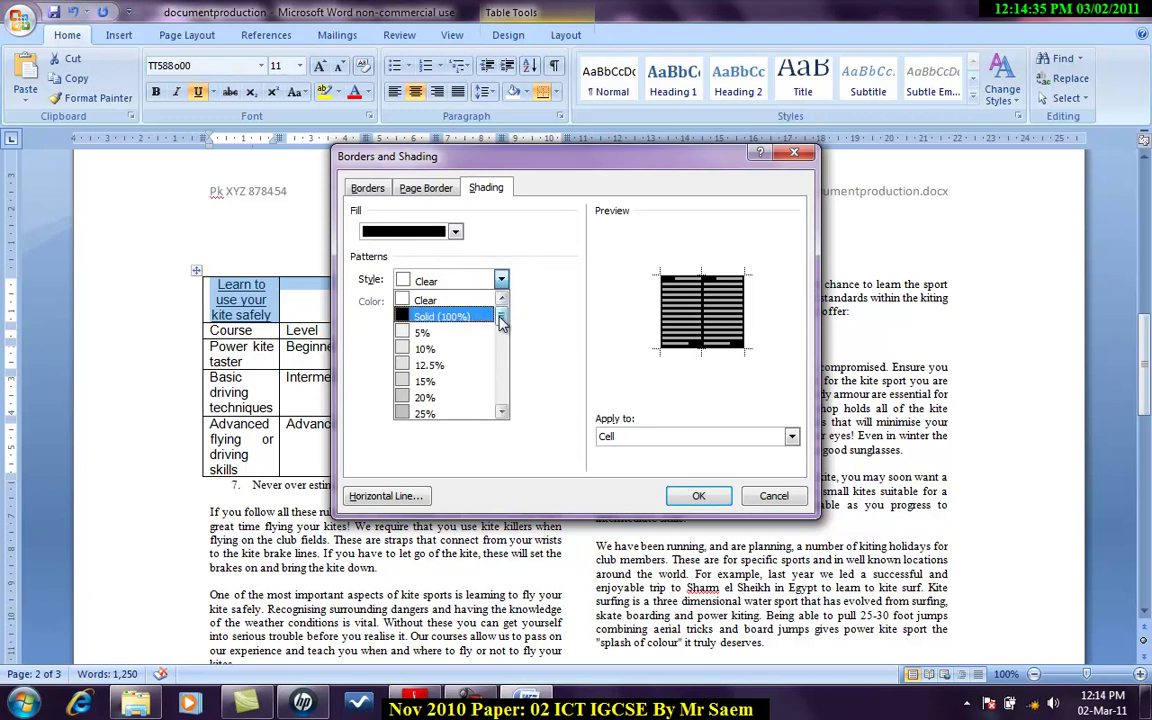
left_click_drag(501, 318, 503, 338)
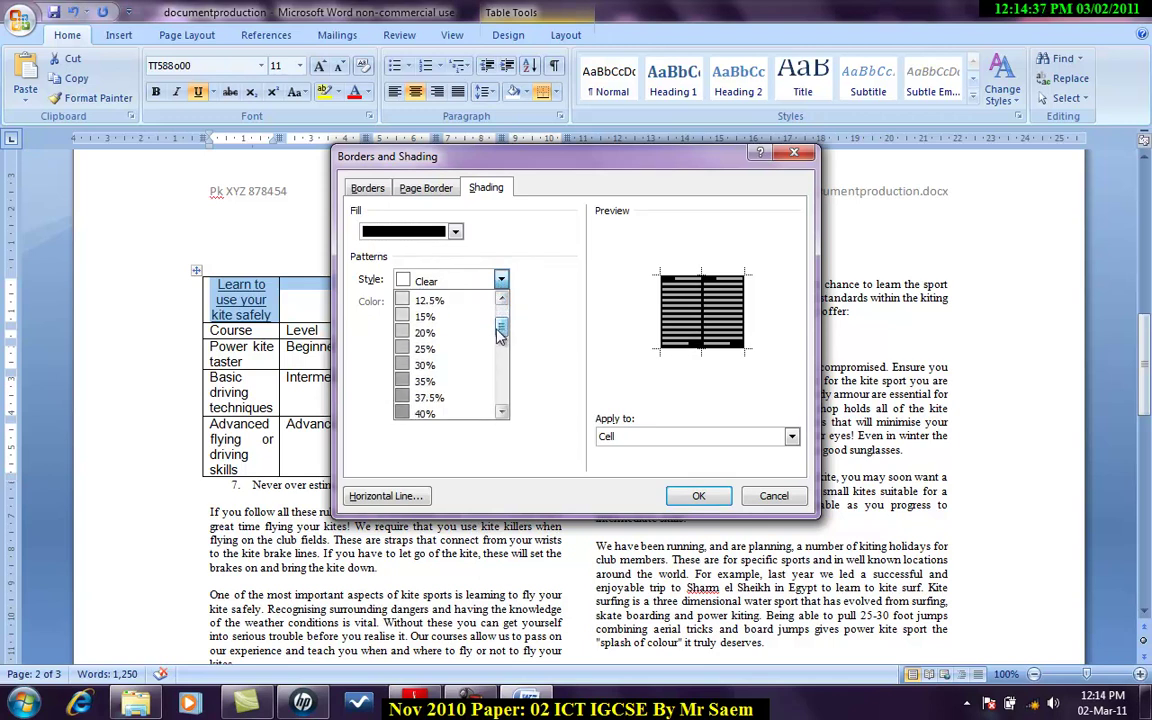
left_click(447, 368)
key("alt+Tab")
left_click(410, 702)
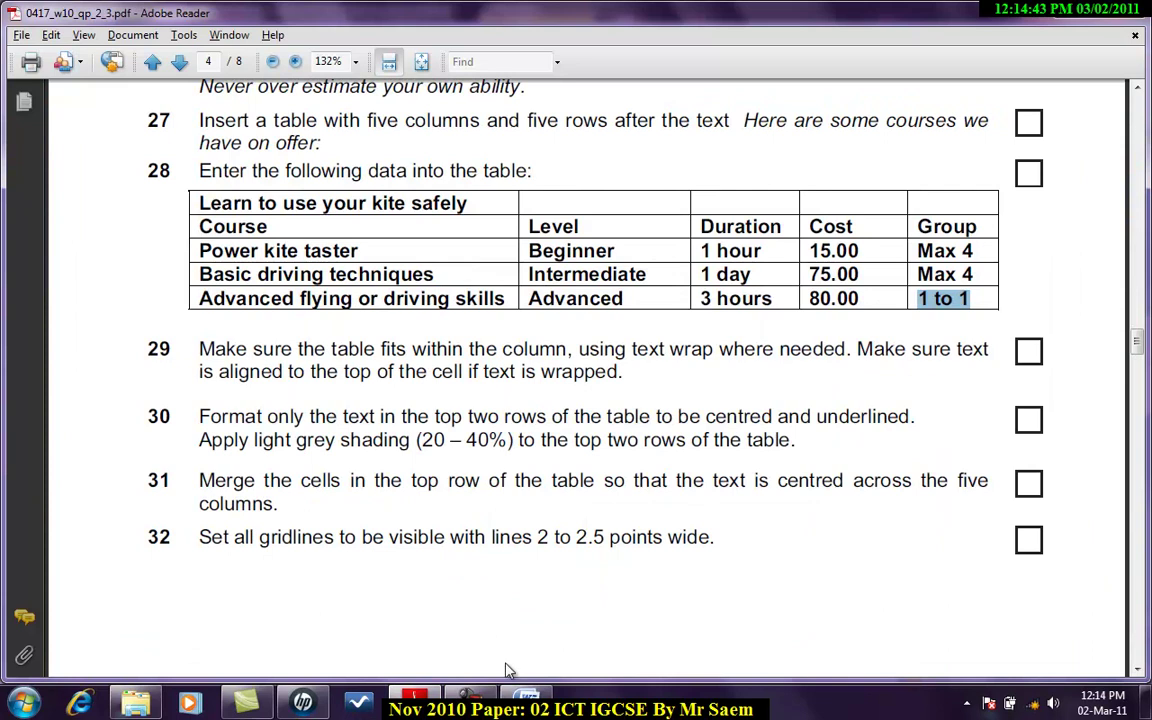
left_click(527, 702)
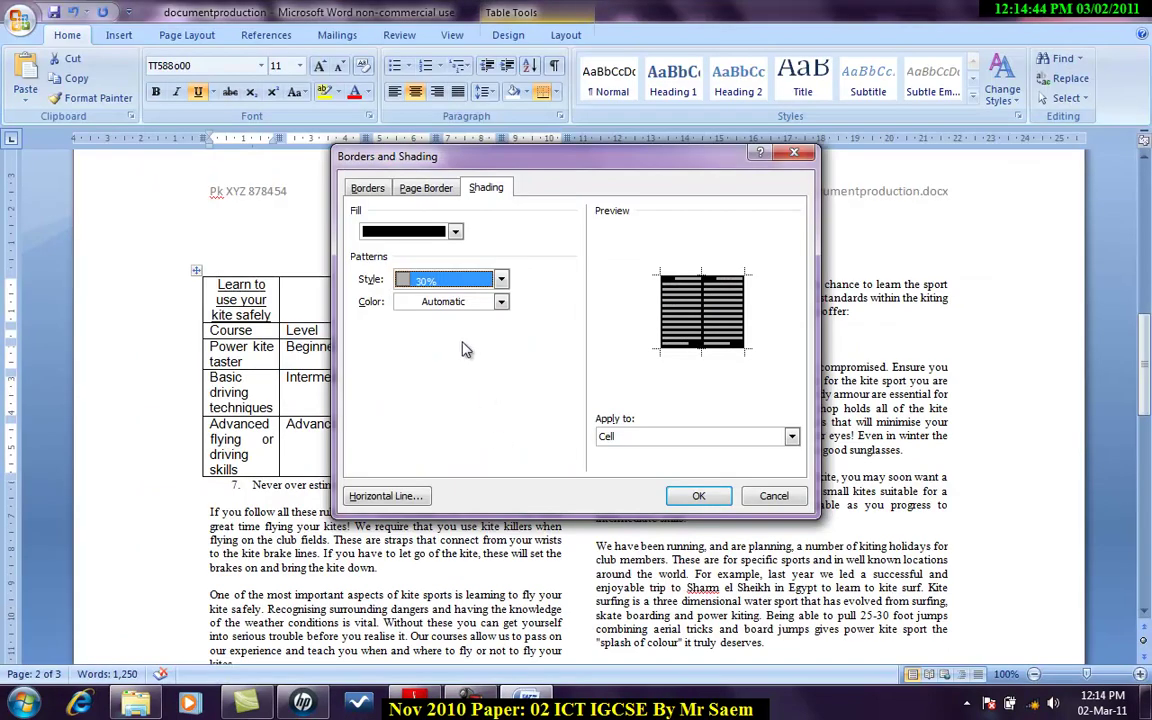
left_click(698, 496)
left_click(415, 317)
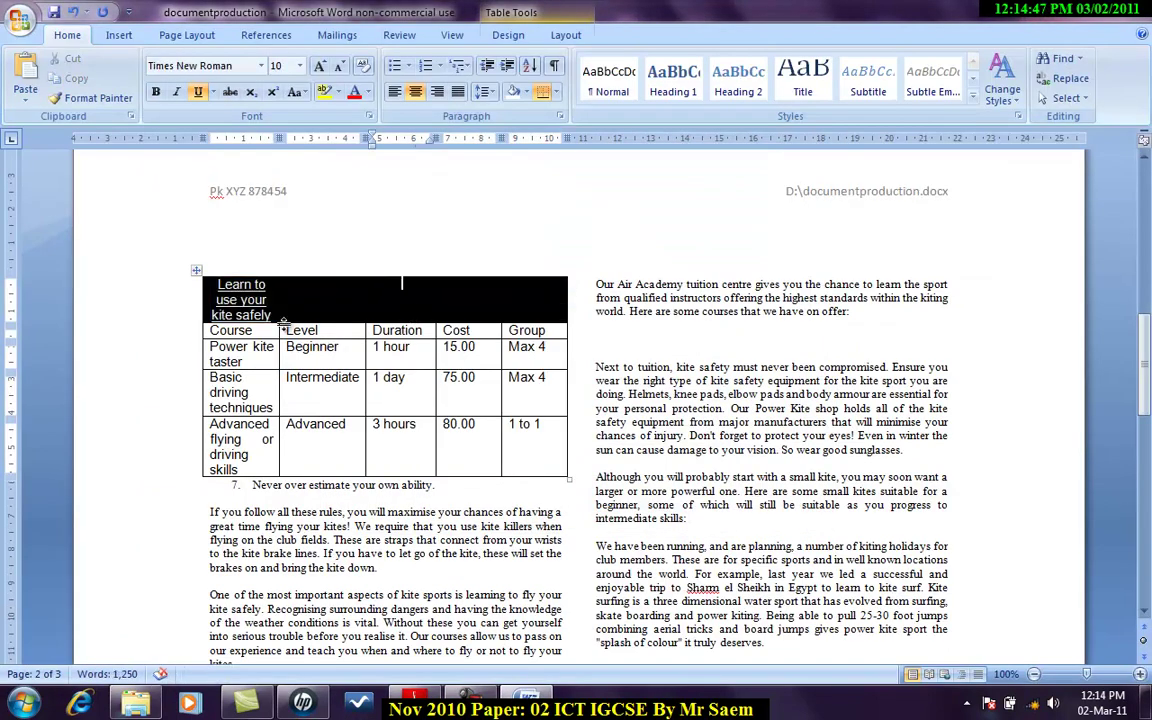
- Reselect the courses table's top row and change its shading fill to white in the Borders and Shading settings
left_click_drag(217, 286, 490, 118)
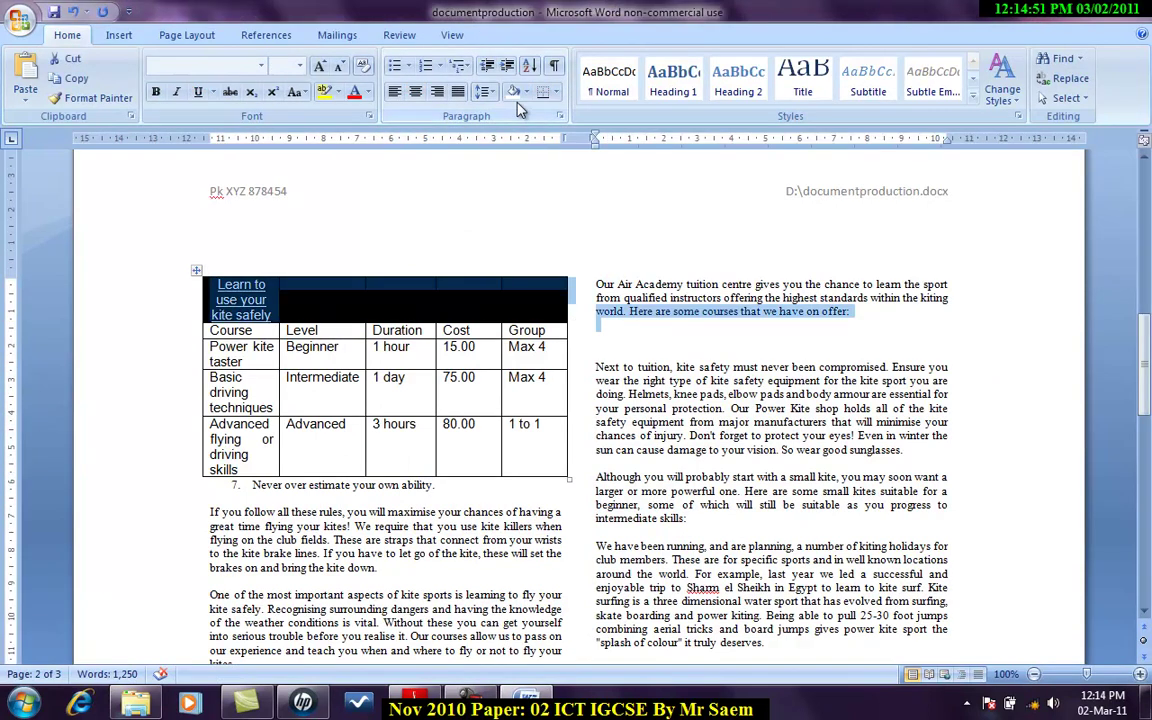
left_click(451, 298)
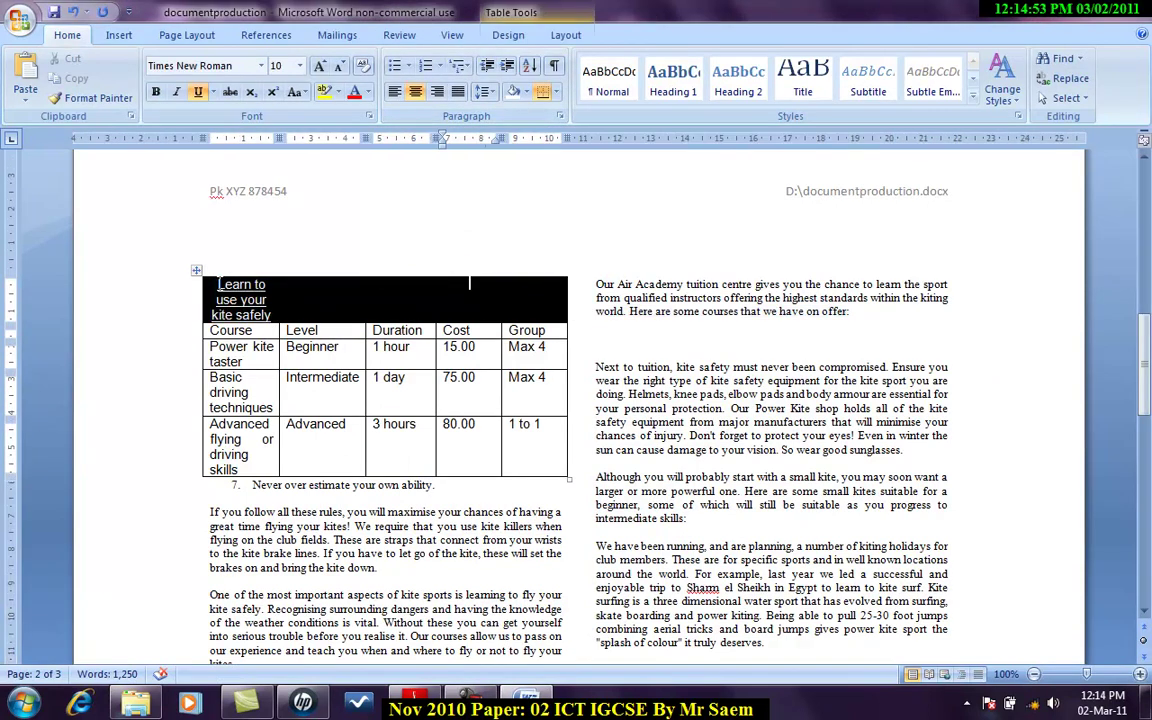
left_click_drag(218, 289, 556, 289)
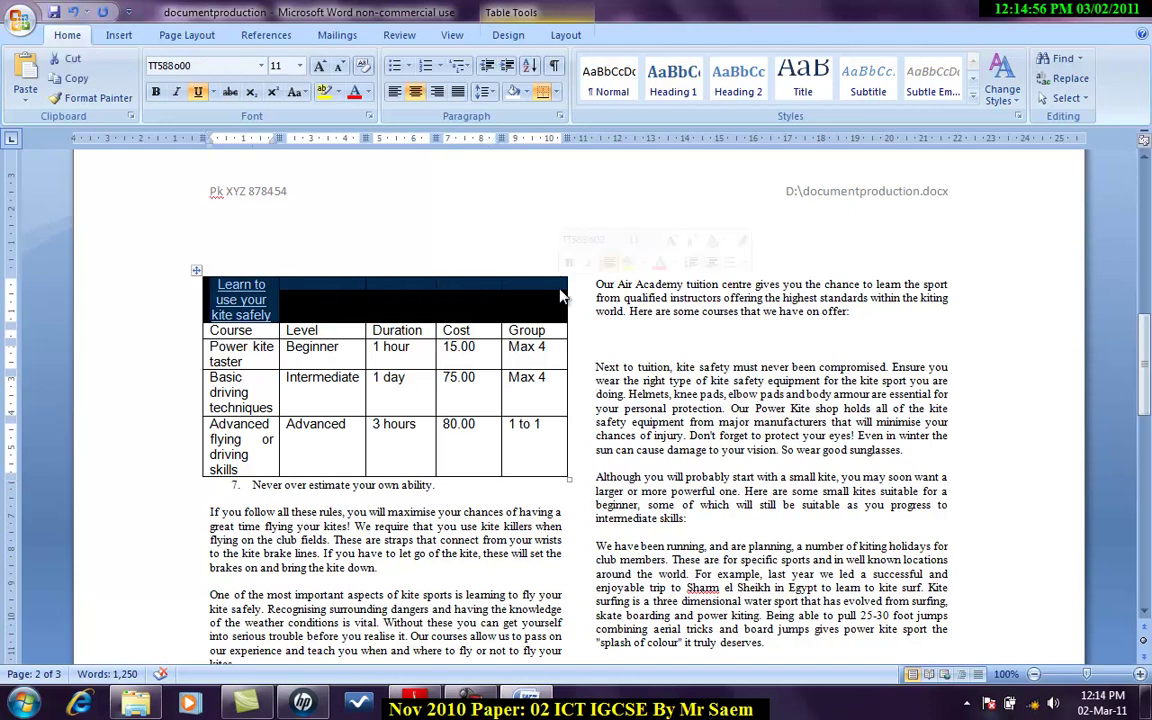
left_click(529, 97)
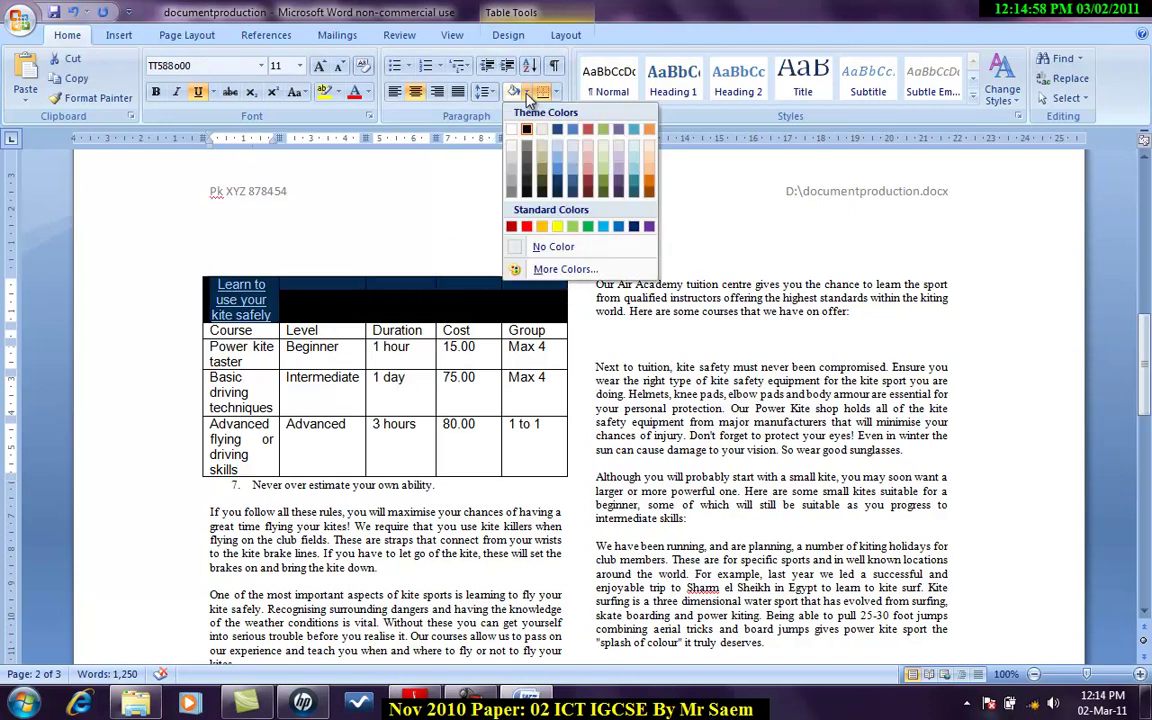
right_click(256, 300)
left_click(308, 436)
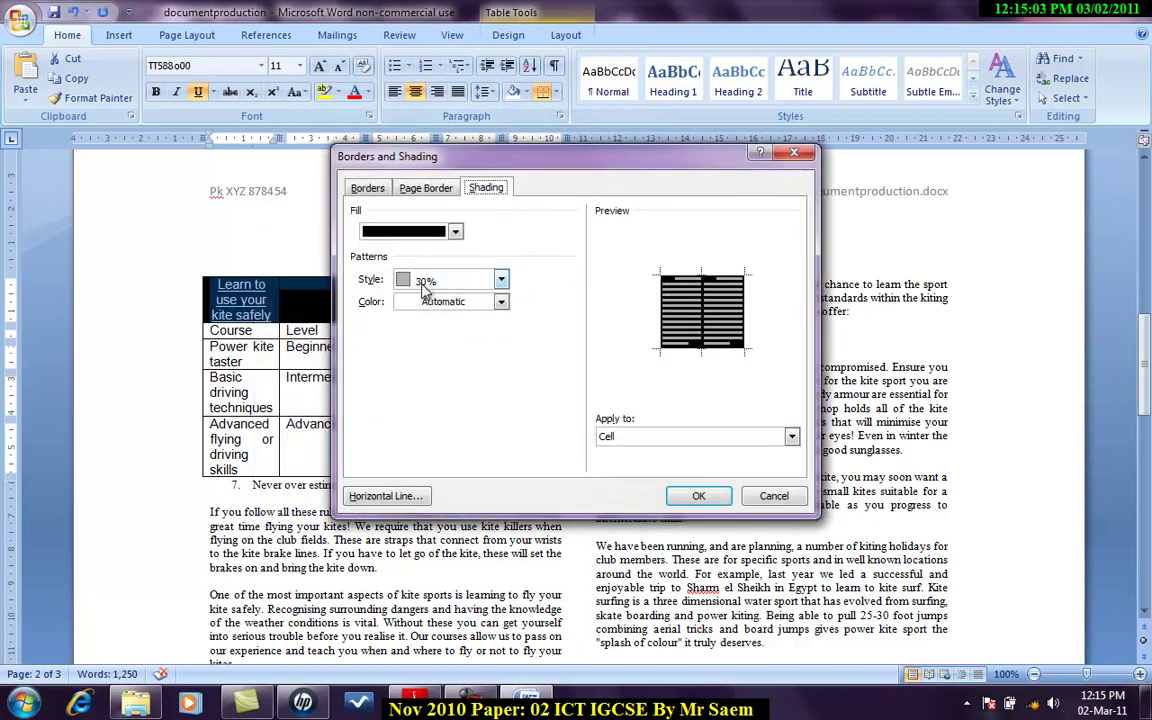
left_click(499, 302)
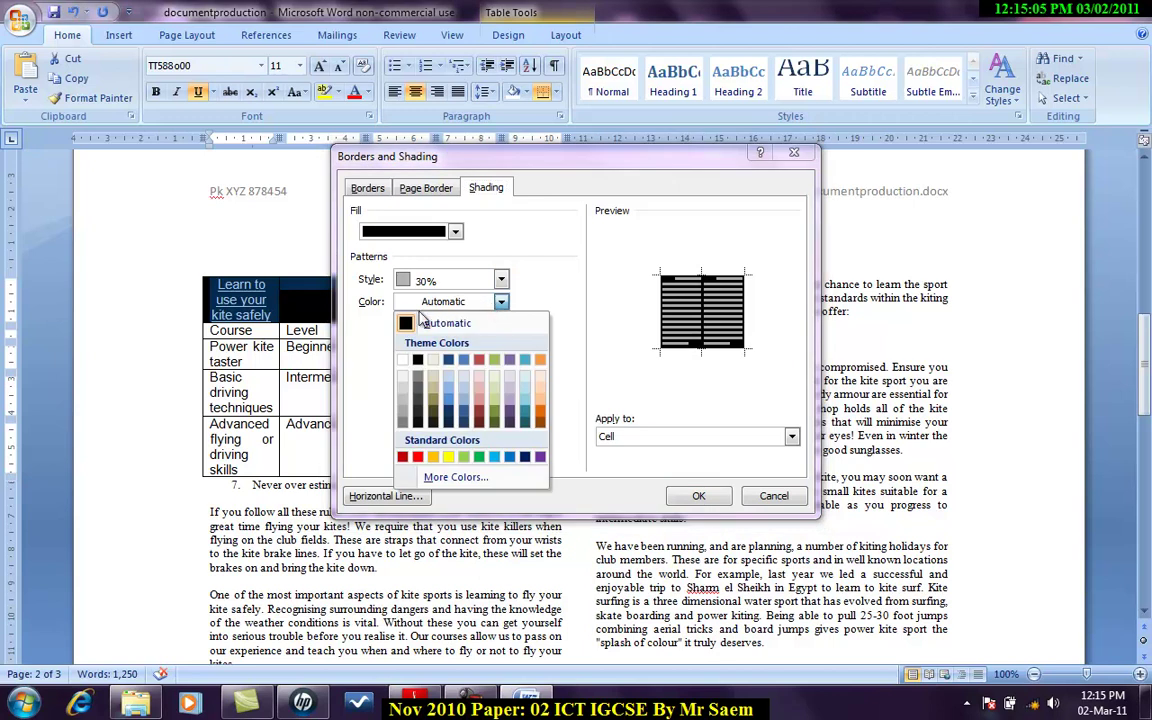
left_click(455, 231)
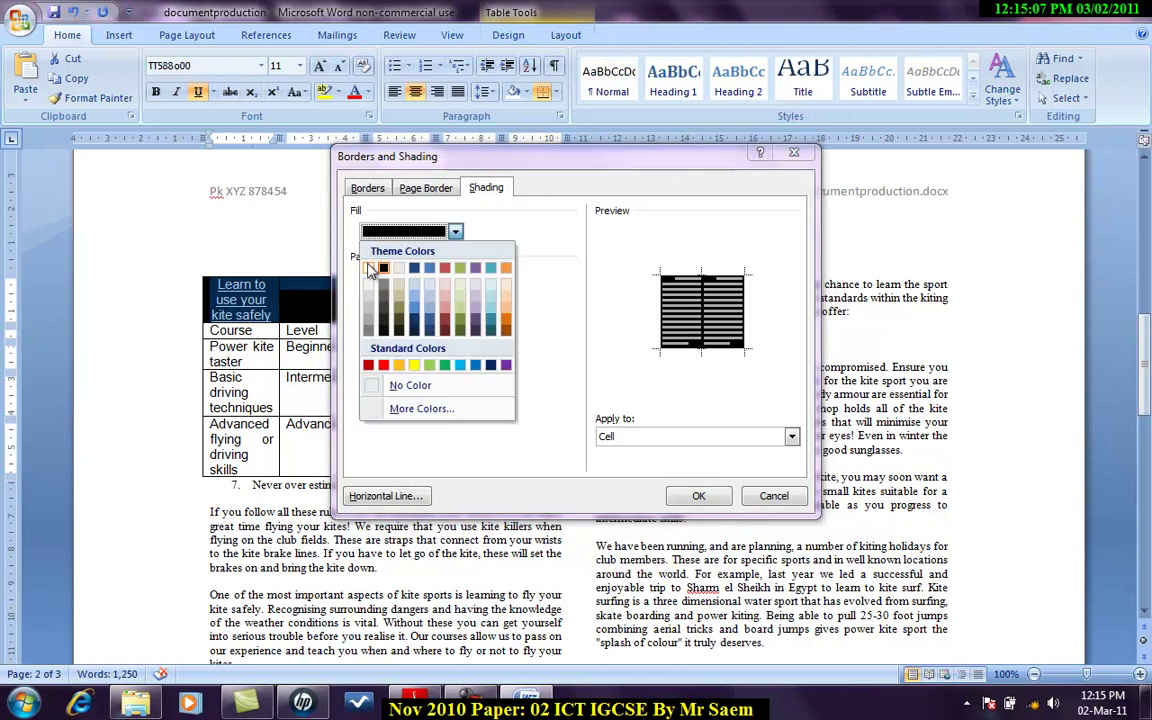
left_click(369, 267)
- Use the Automatic pattern color with the 30% style and apply the grey shading to the top row
left_click(480, 303)
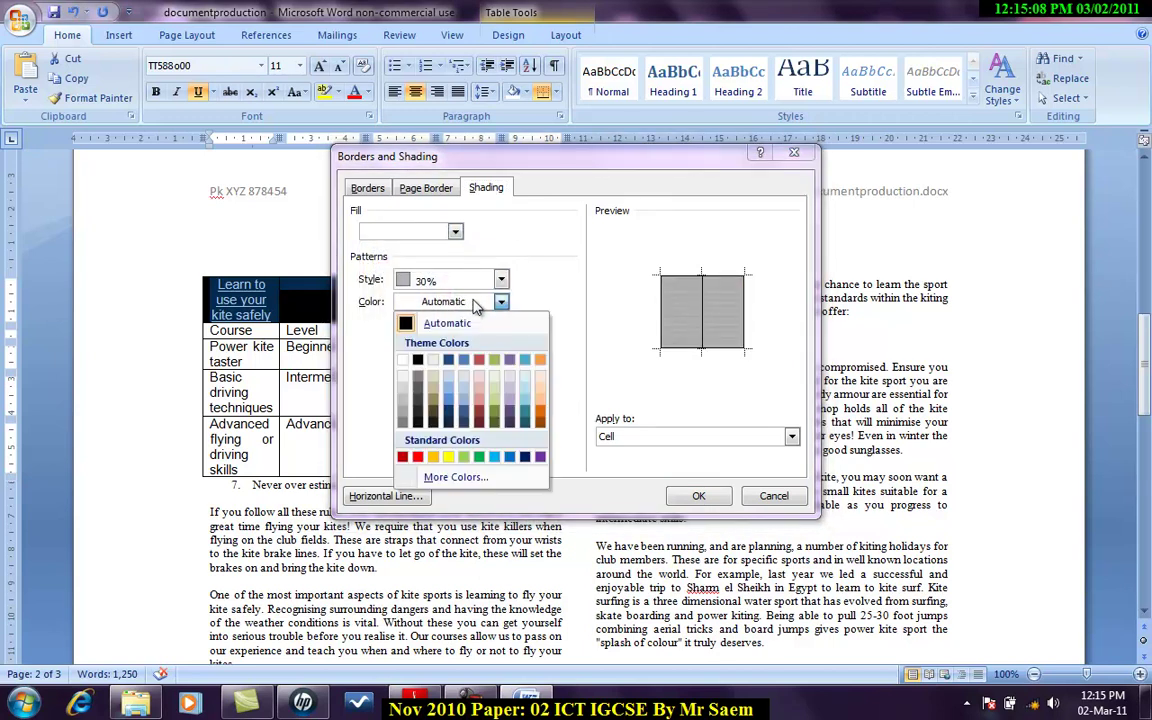
left_click(430, 323)
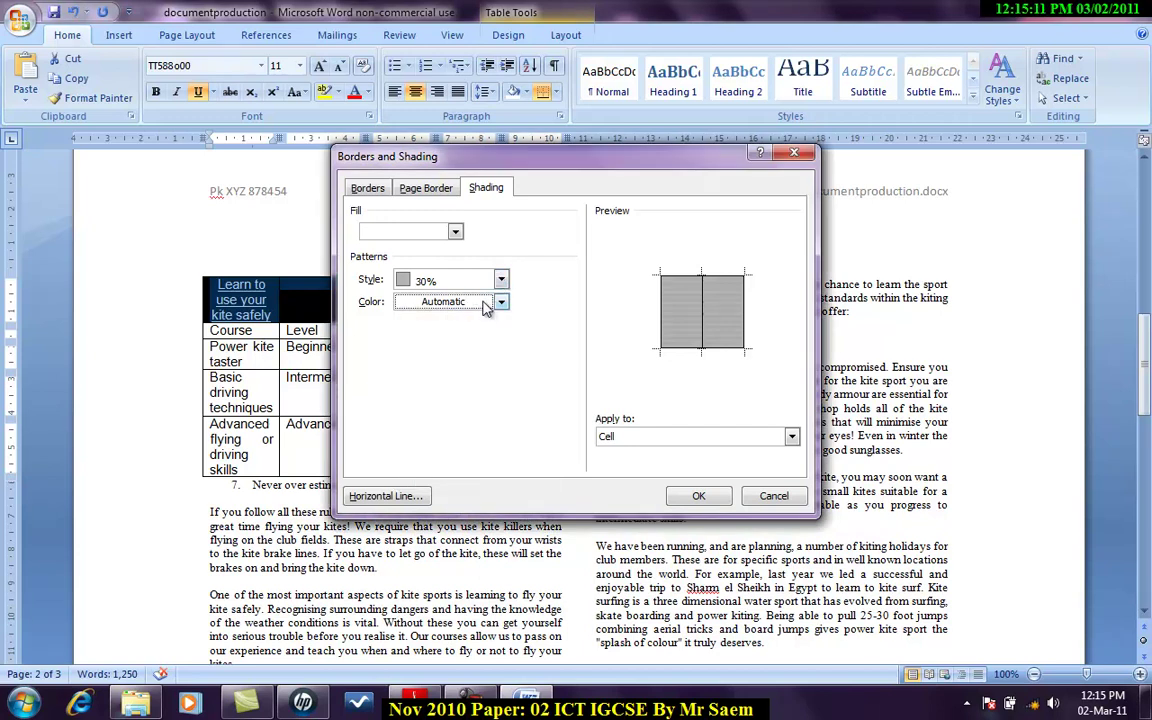
left_click(445, 281)
left_click(453, 286)
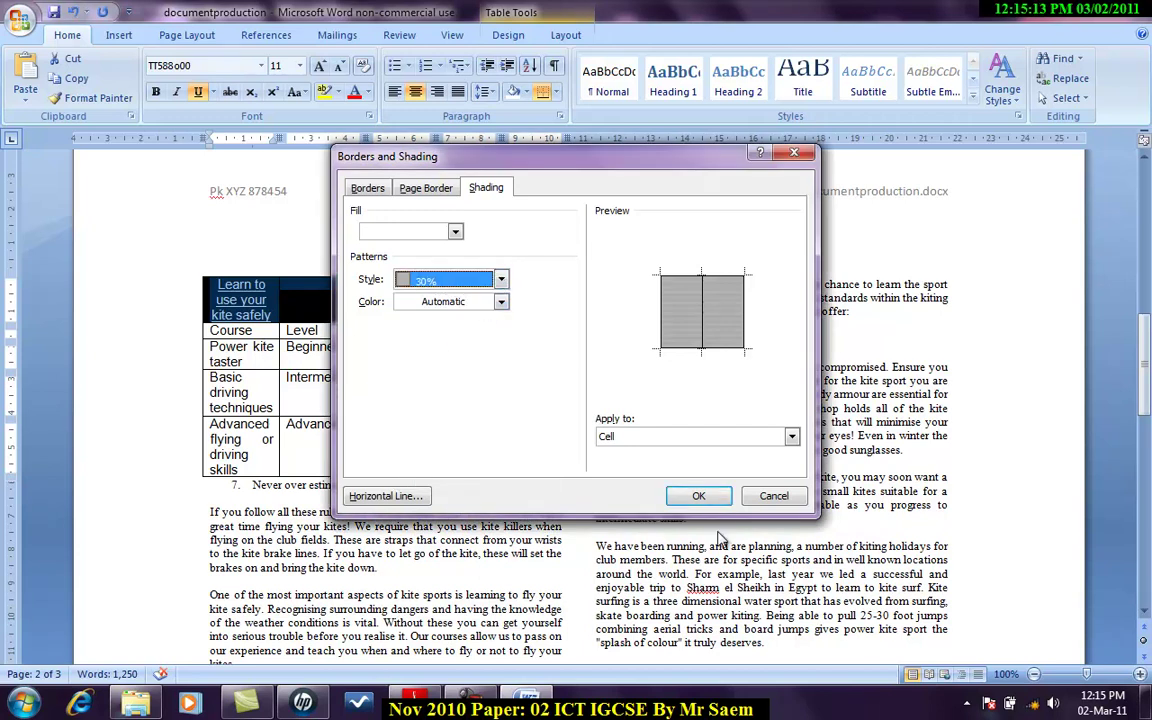
key("Return")
left_click(344, 314)
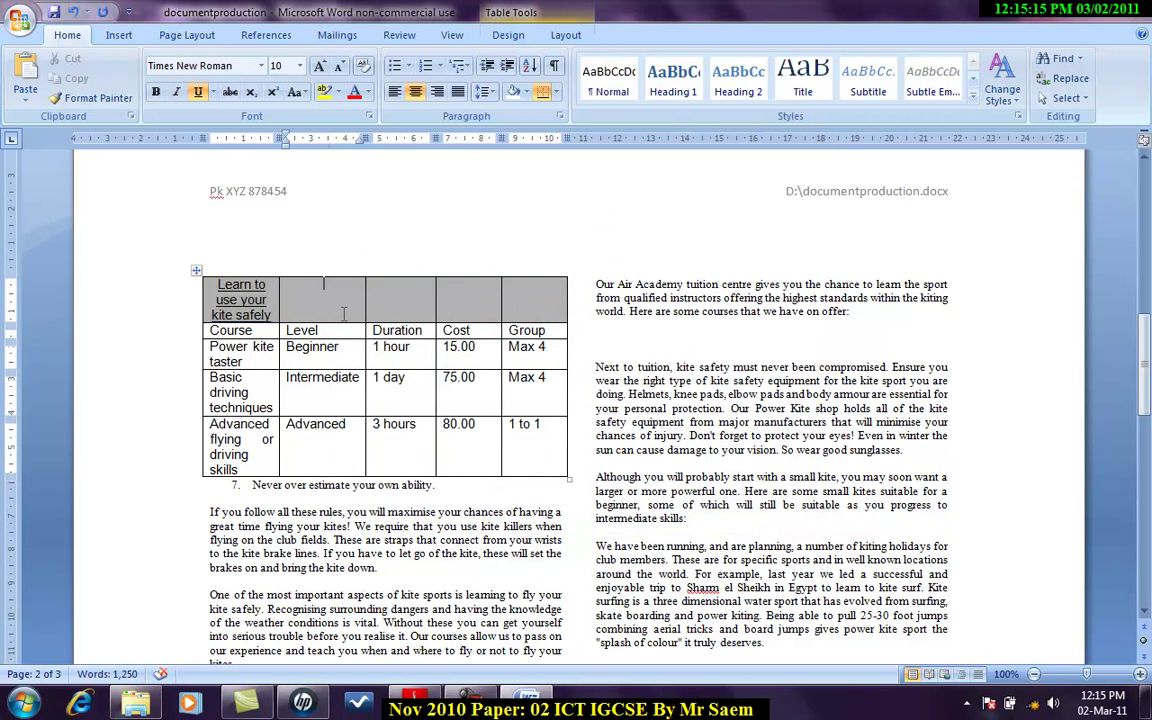
- Check task 31 in Adobe Reader and merge the five cells of the courses table's top row in Word
key("alt+Tab")
left_click(450, 349)
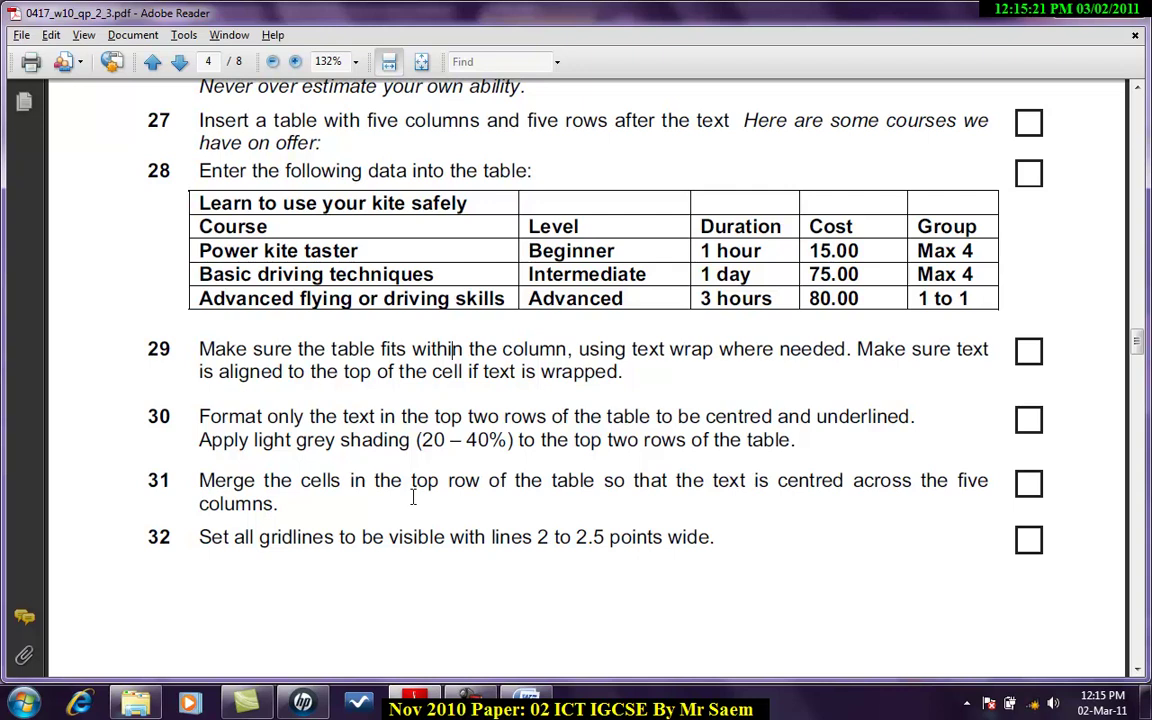
scroll(412, 497, "down", 2)
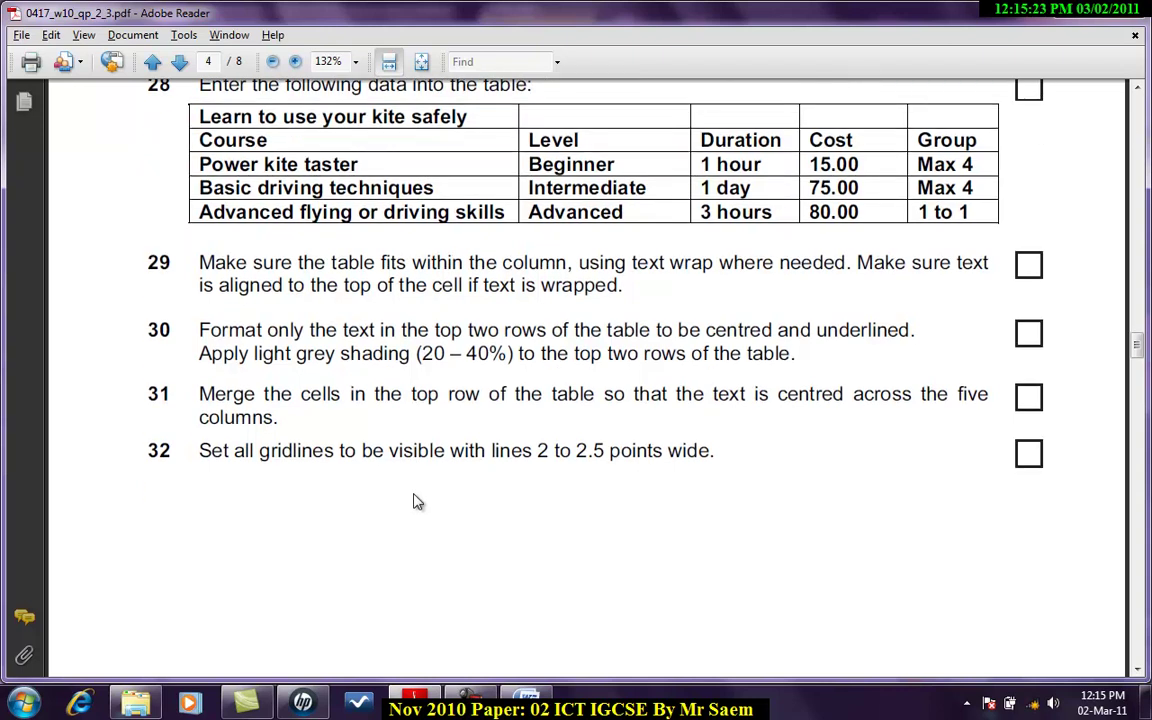
key("alt+Tab")
left_click_drag(557, 298, 306, 303)
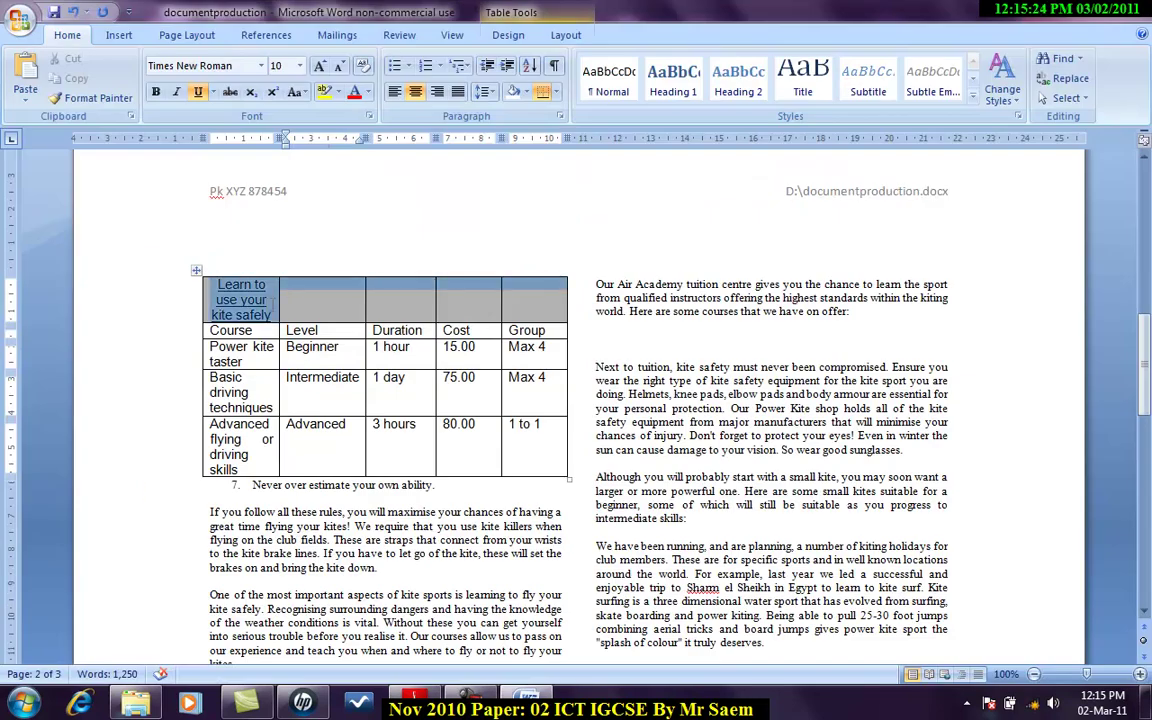
right_click(290, 300)
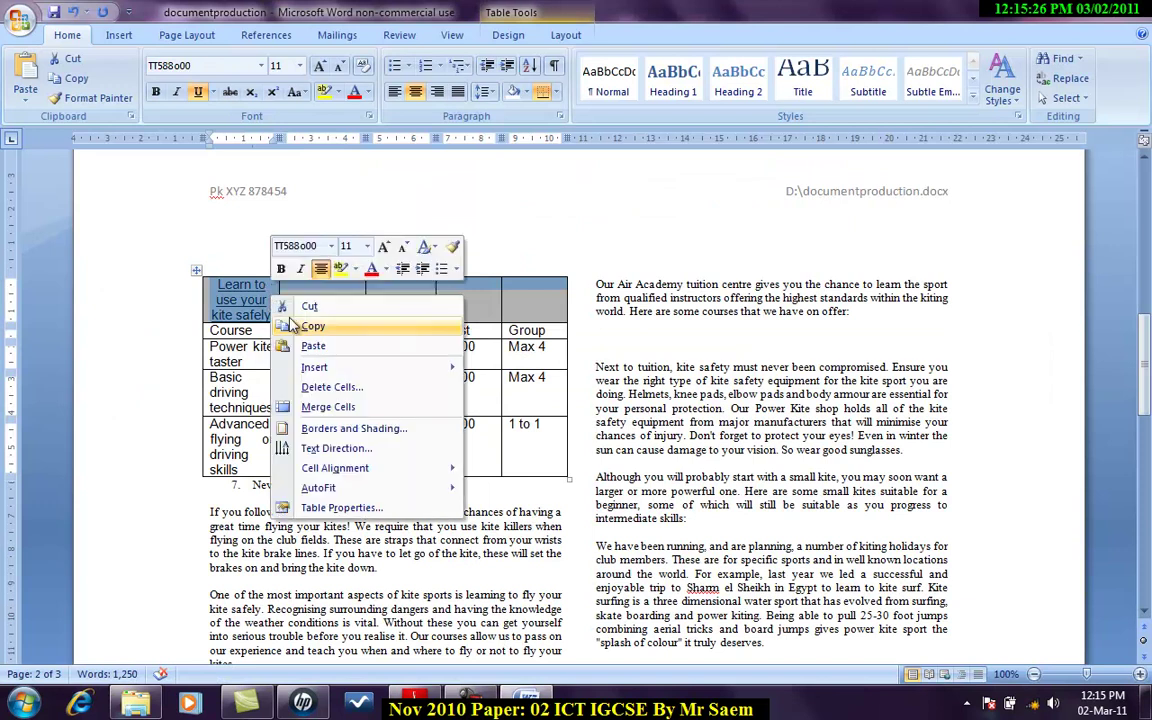
left_click(330, 408)
left_click(420, 349)
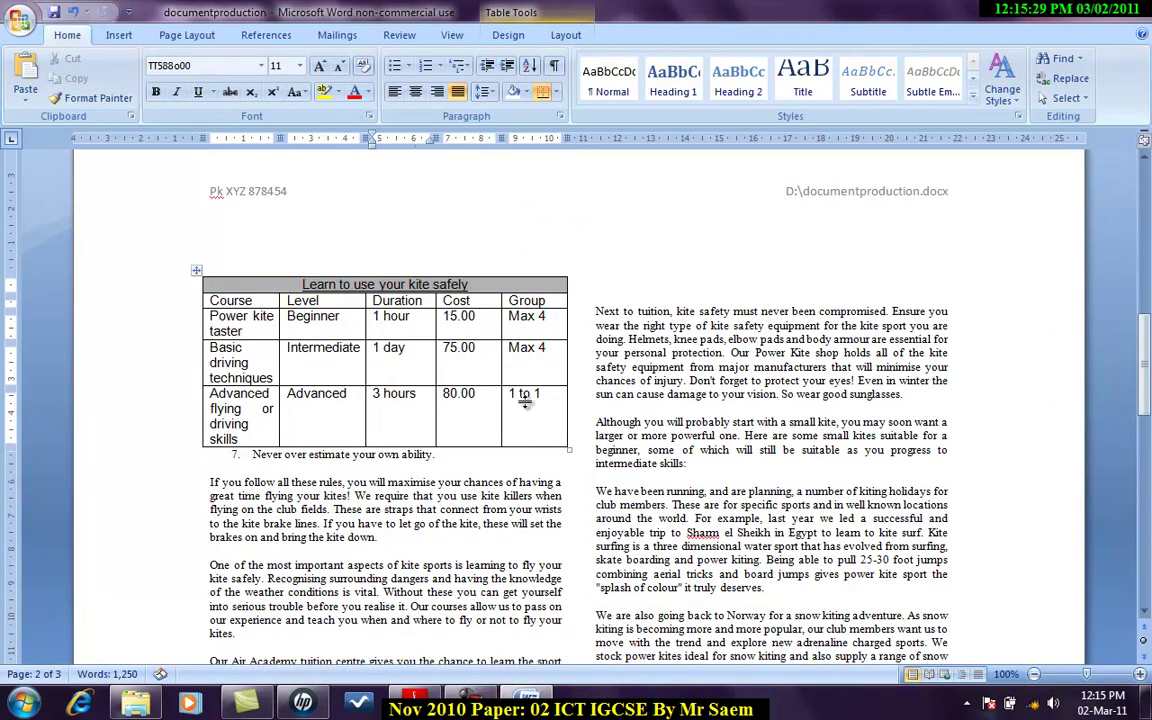
left_click(538, 347)
- Check task 32 in Adobe Reader and set all borders of the courses table to 2 ¼ pt wide in Word
key("alt+Tab")
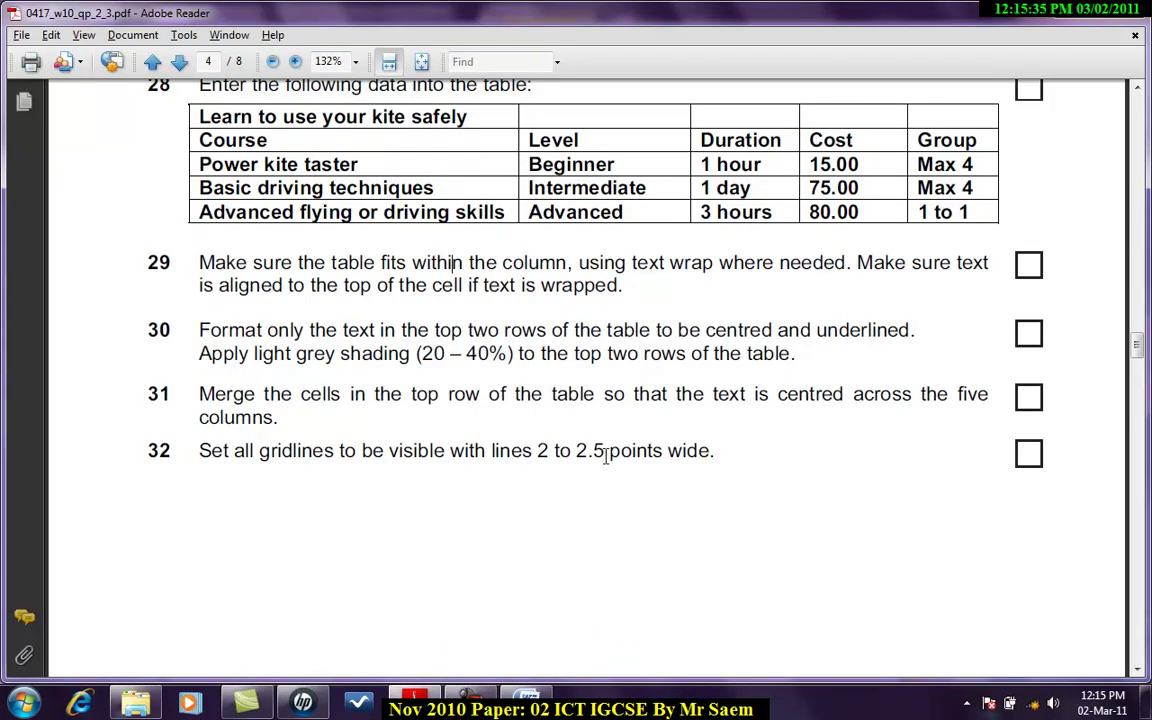
key("alt+Tab")
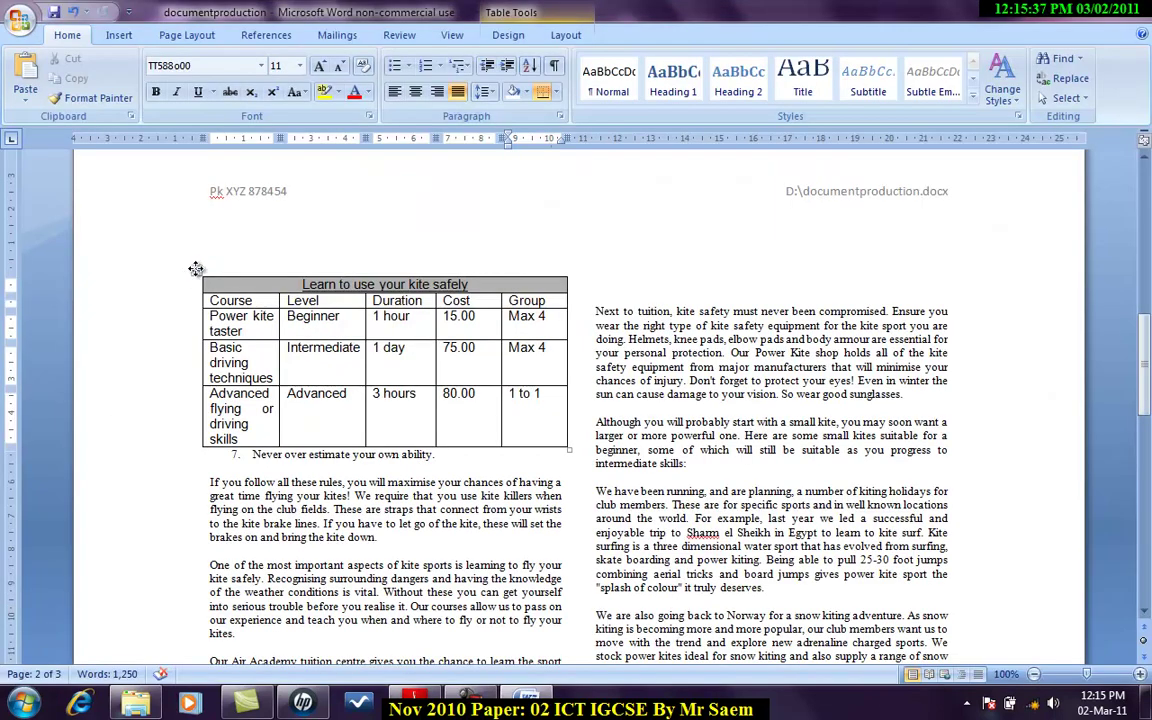
left_click(195, 269)
right_click(197, 270)
left_click(265, 522)
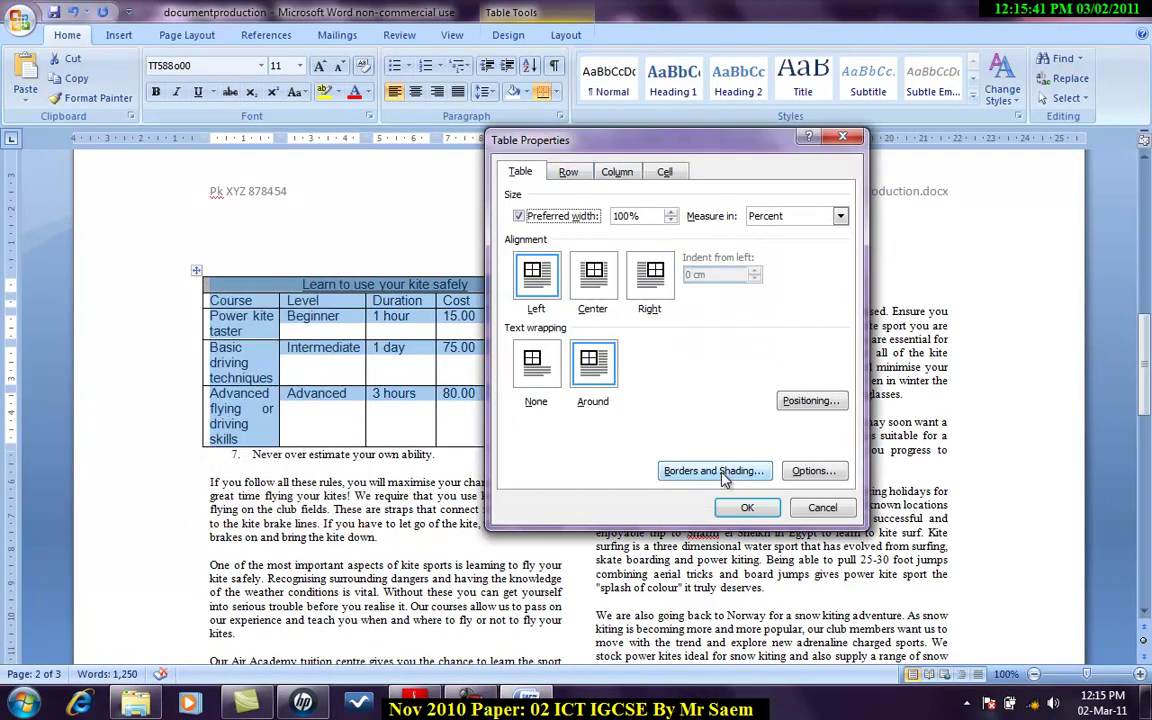
left_click(684, 467)
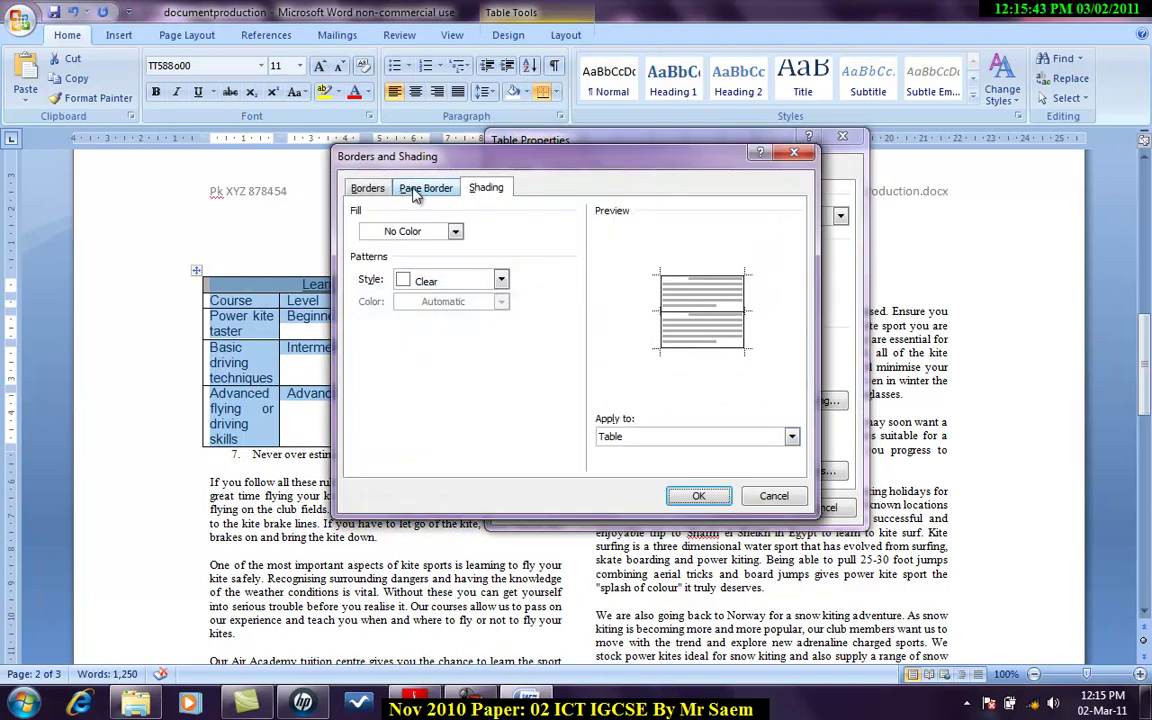
left_click(378, 189)
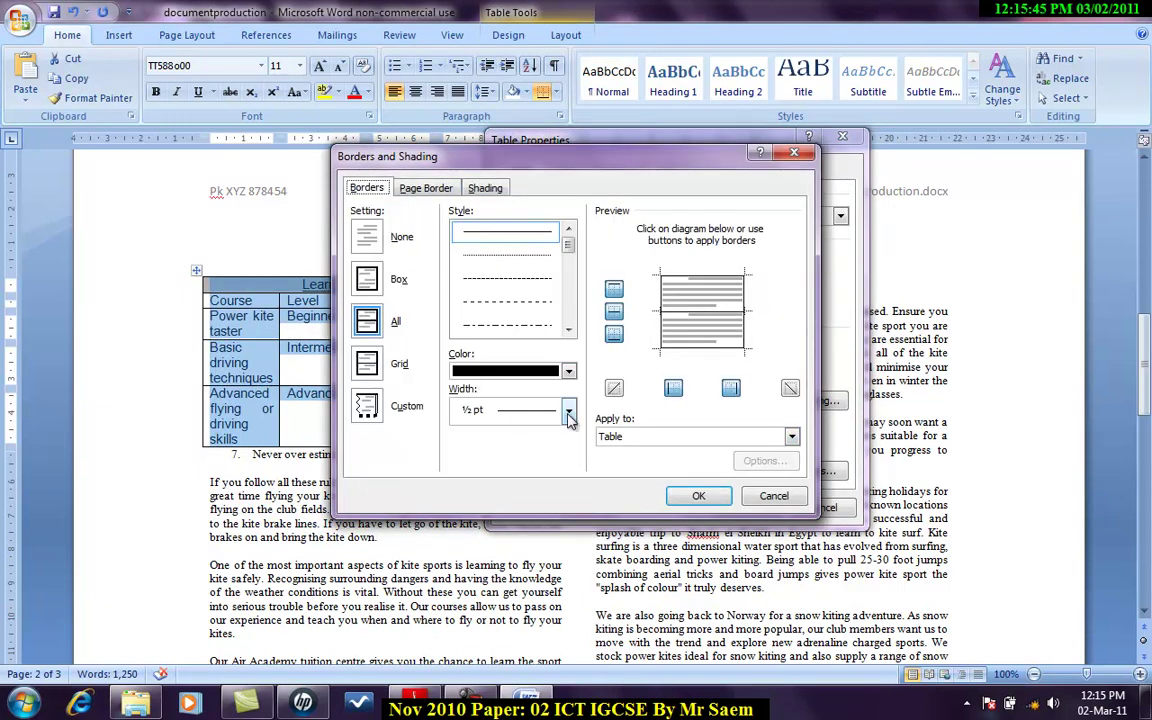
left_click(568, 412)
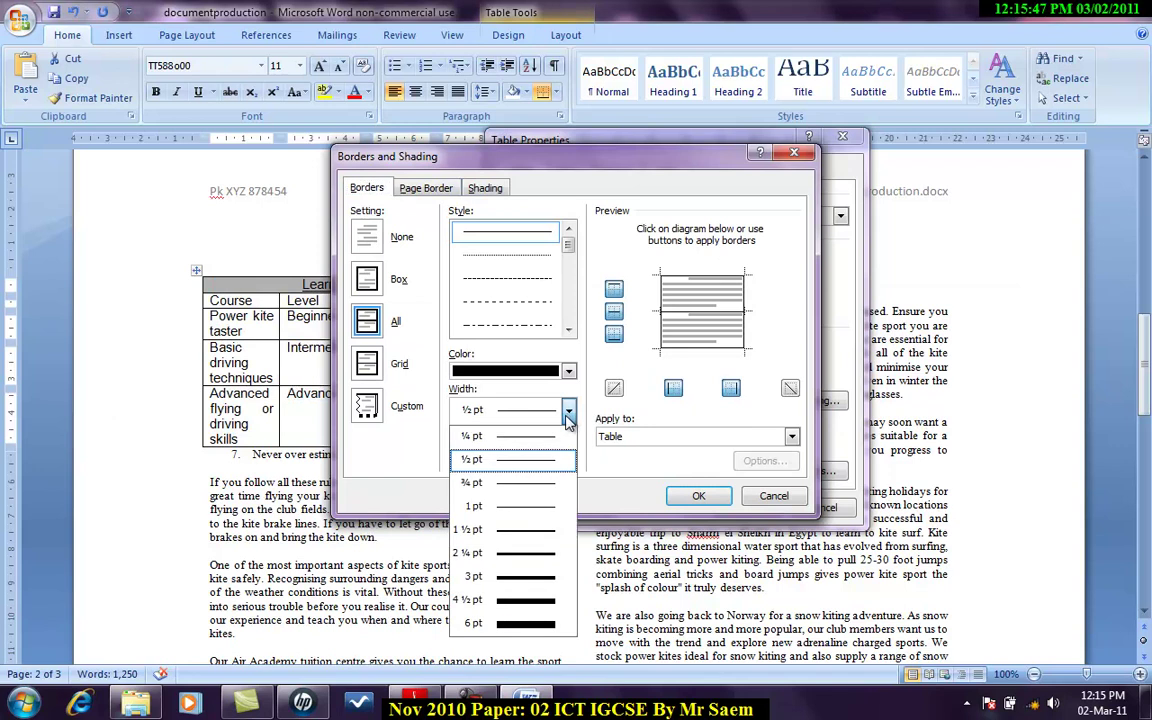
left_click(508, 555)
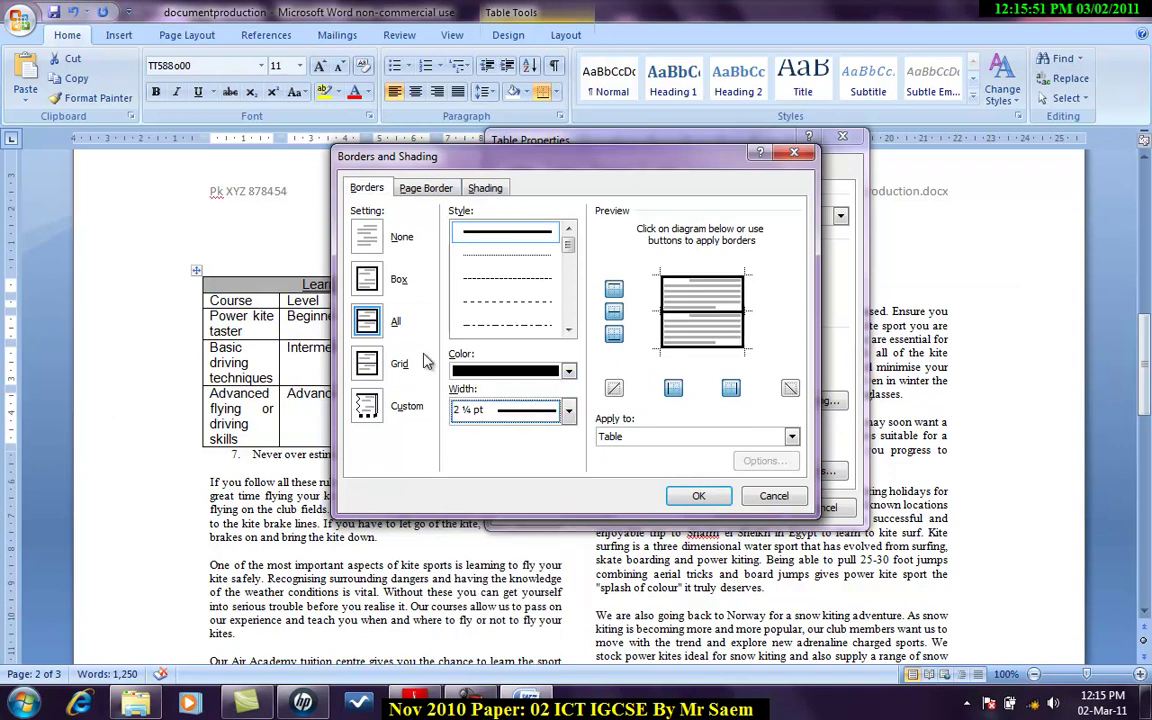
left_click(698, 496)
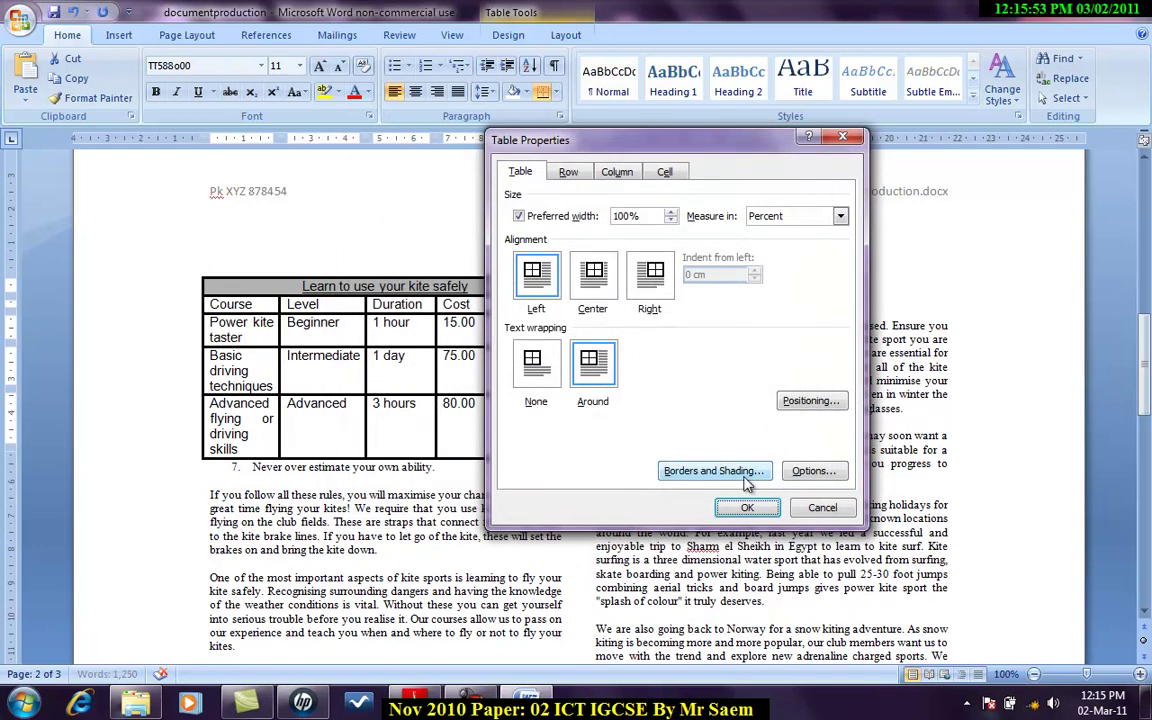
left_click(747, 505)
key("alt+Tab")
key("alt+Tab")
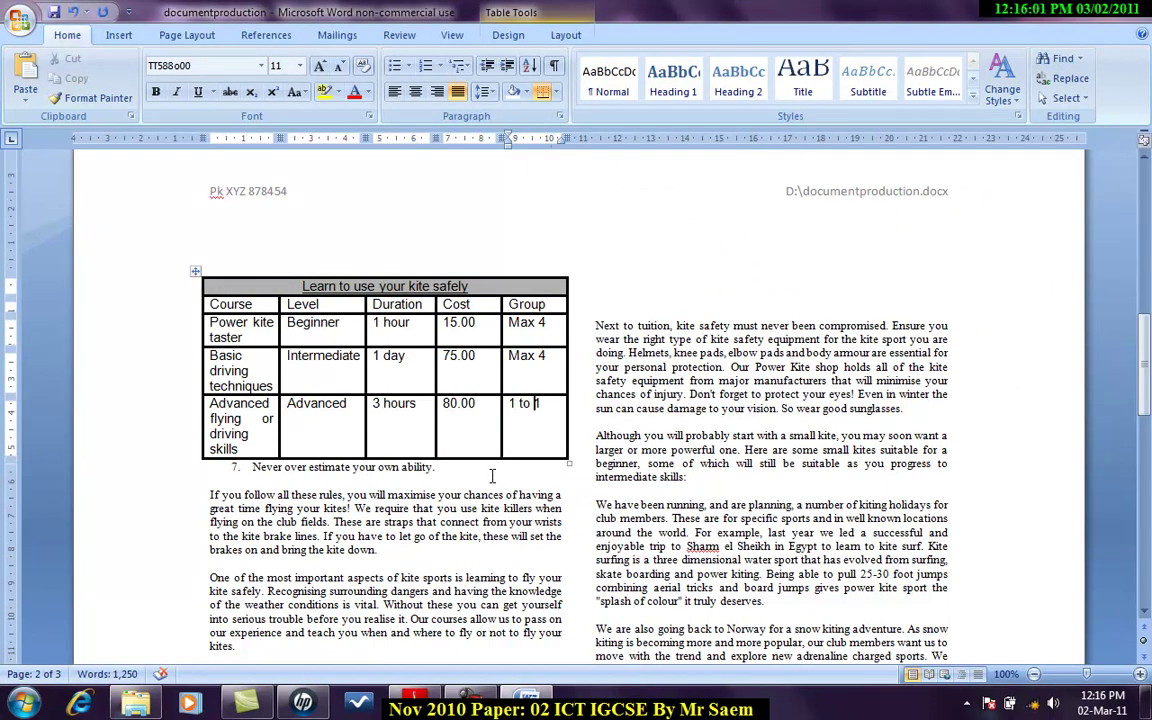
- Read task 33 in Adobe Reader and copy the phrase "Our Extreme Sports Centre gives you" from it
key("alt+Tab")
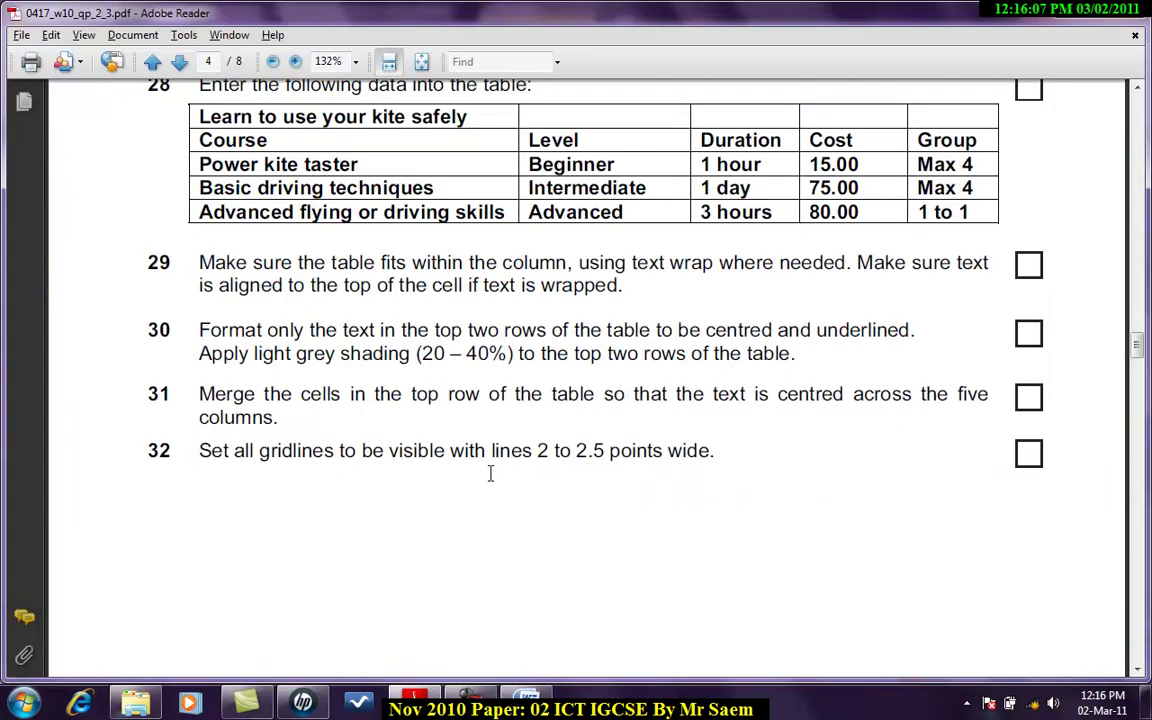
scroll(490, 473, "down", 15)
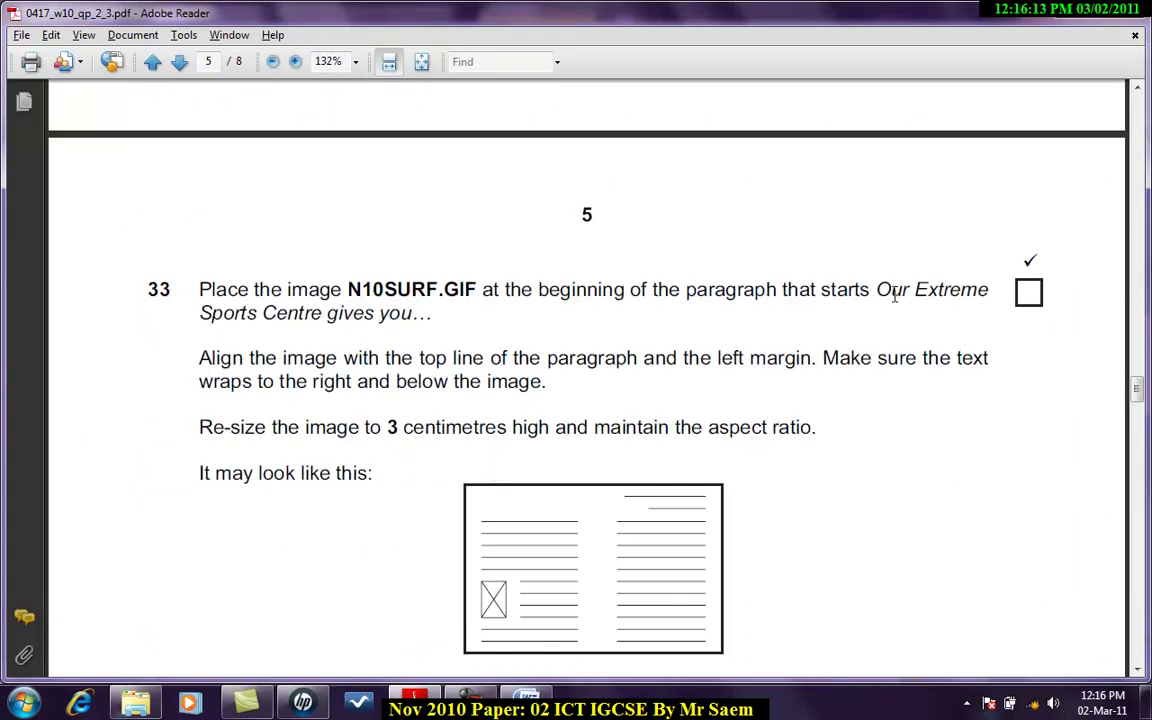
key("alt+Tab")
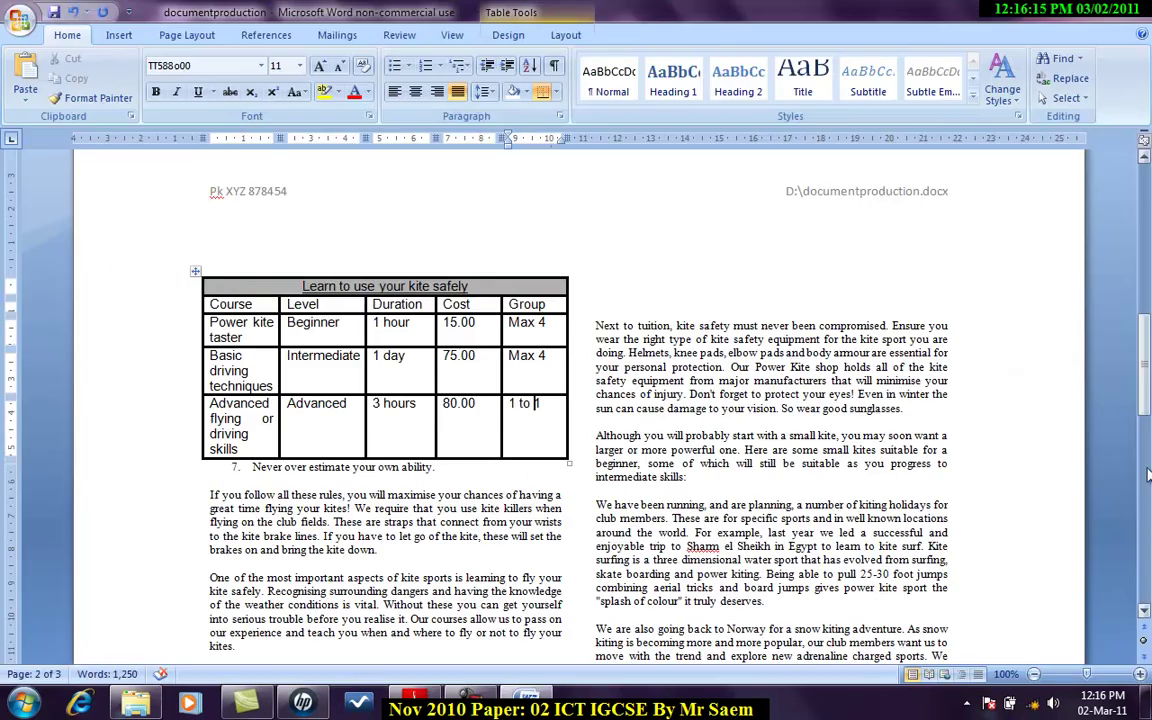
key("alt+Tab")
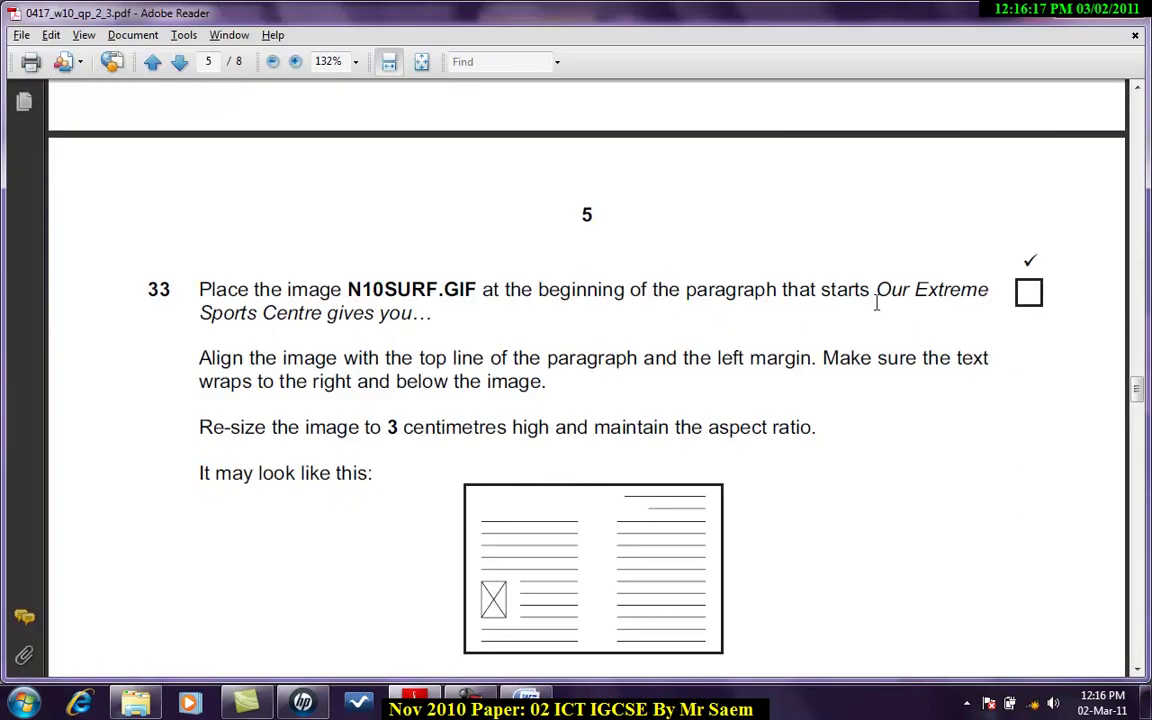
left_click_drag(875, 290, 414, 313)
right_click(408, 314)
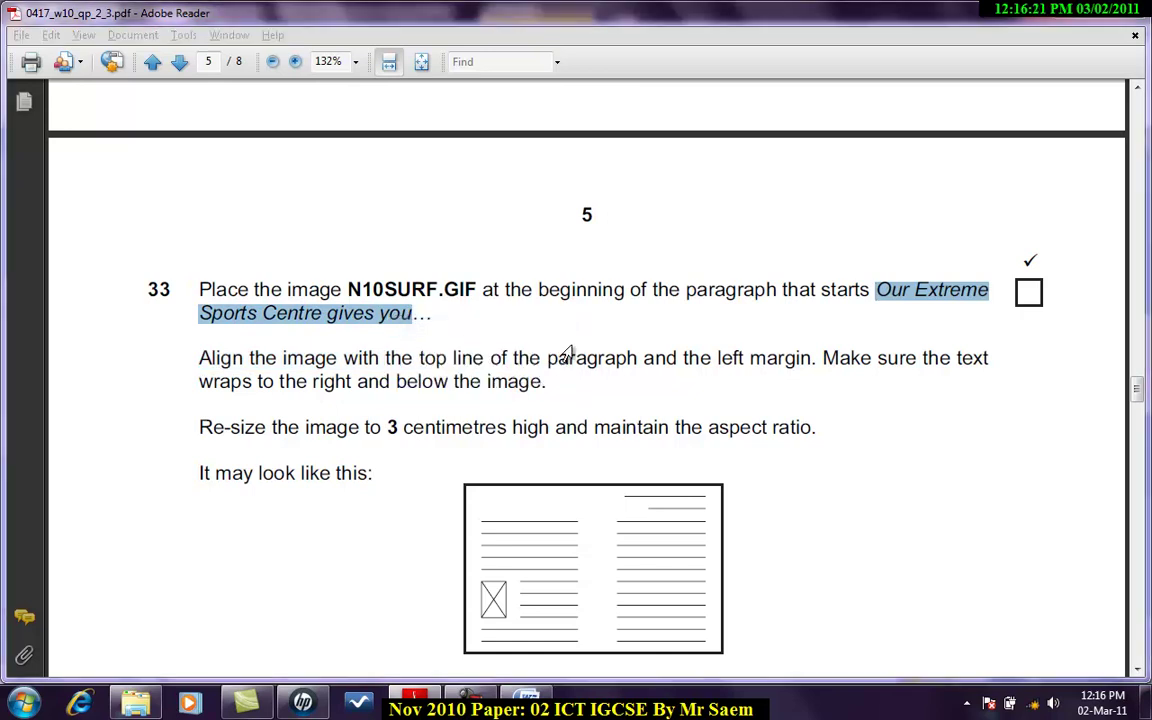
left_click(402, 326)
- Switch to Word and find the paragraph starting "Our Extreme" by searching the document for the copied text
key("alt+Tab")
scroll(716, 252, "up", 20)
left_click(407, 460)
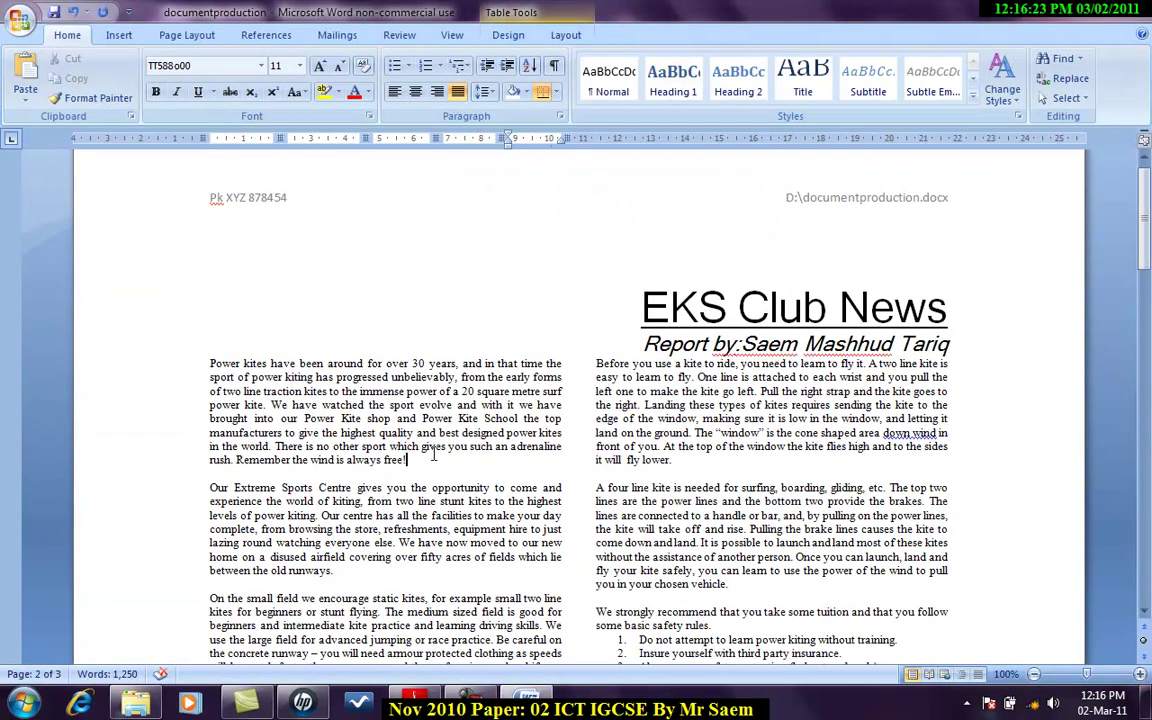
left_click(1063, 78)
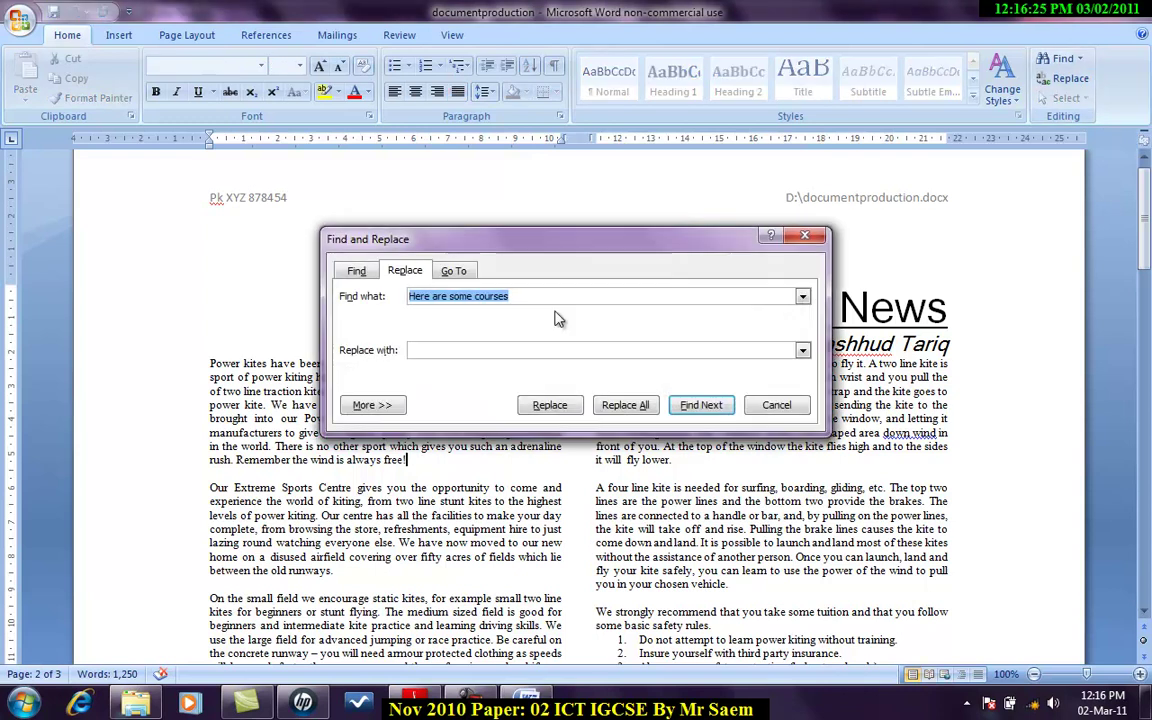
key("ctrl+v")
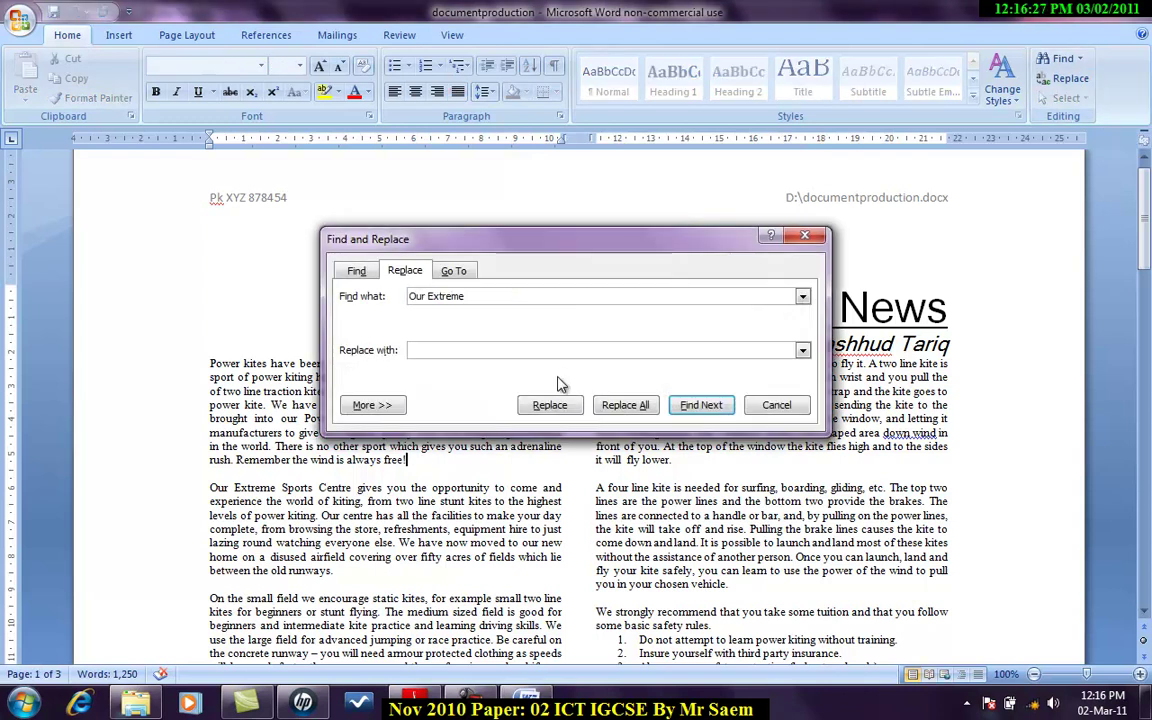
left_click(700, 405)
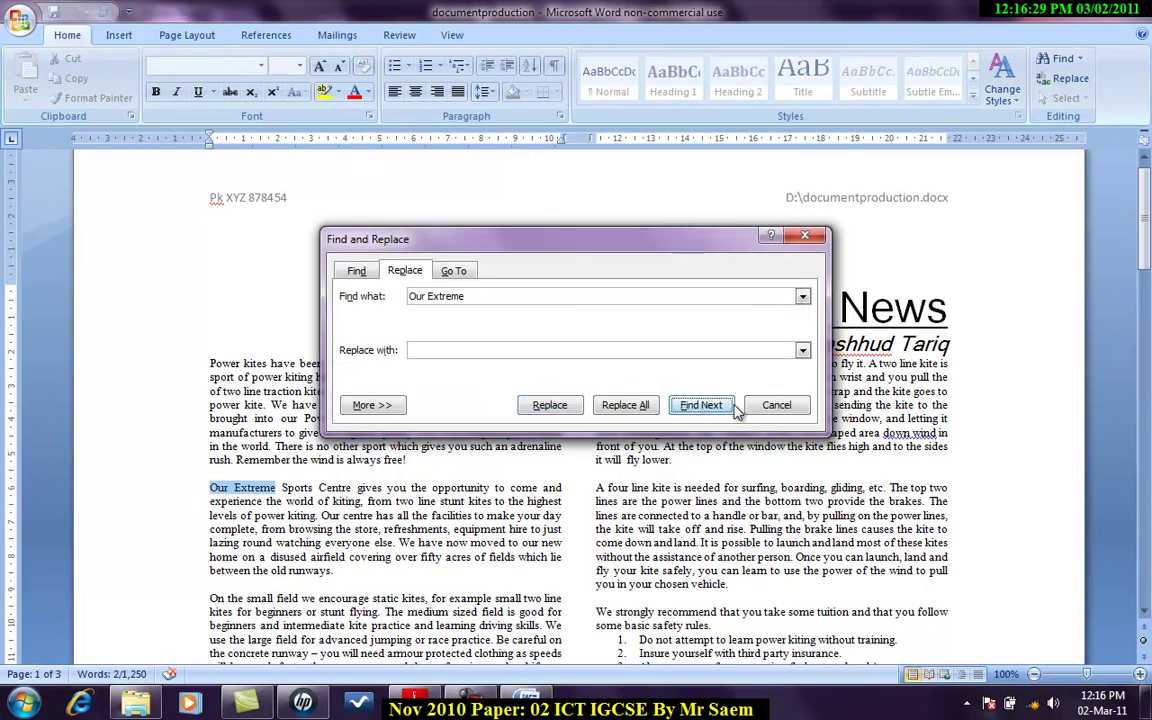
left_click(770, 405)
scroll(454, 544, "down", 4)
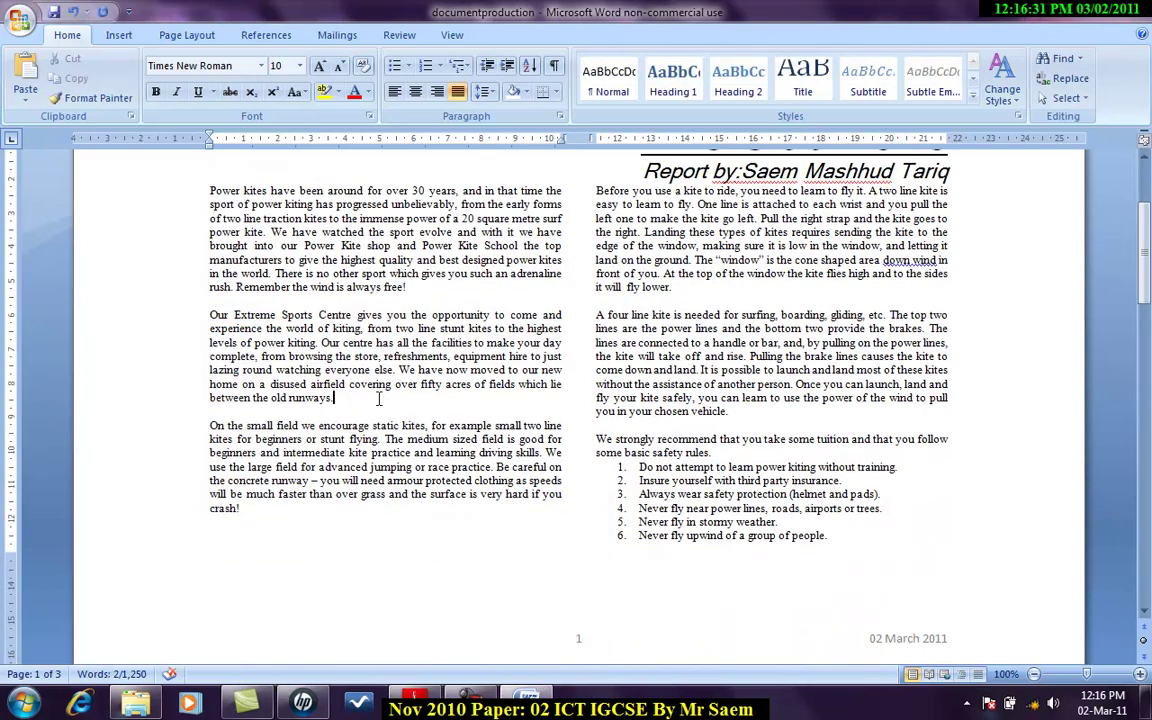
- Recheck the image placement in Adobe Reader, start inserting a picture in Word and browse to the IGCSE PAPERS folder in Documents
key("alt+Tab")
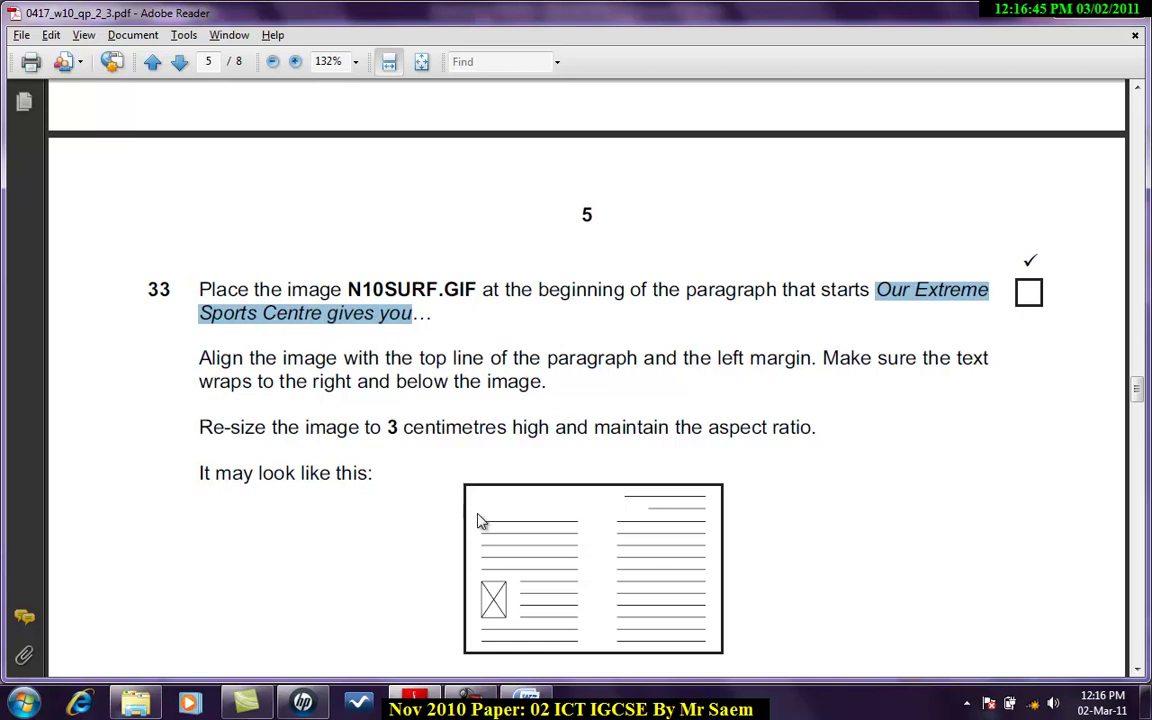
key("alt+Tab")
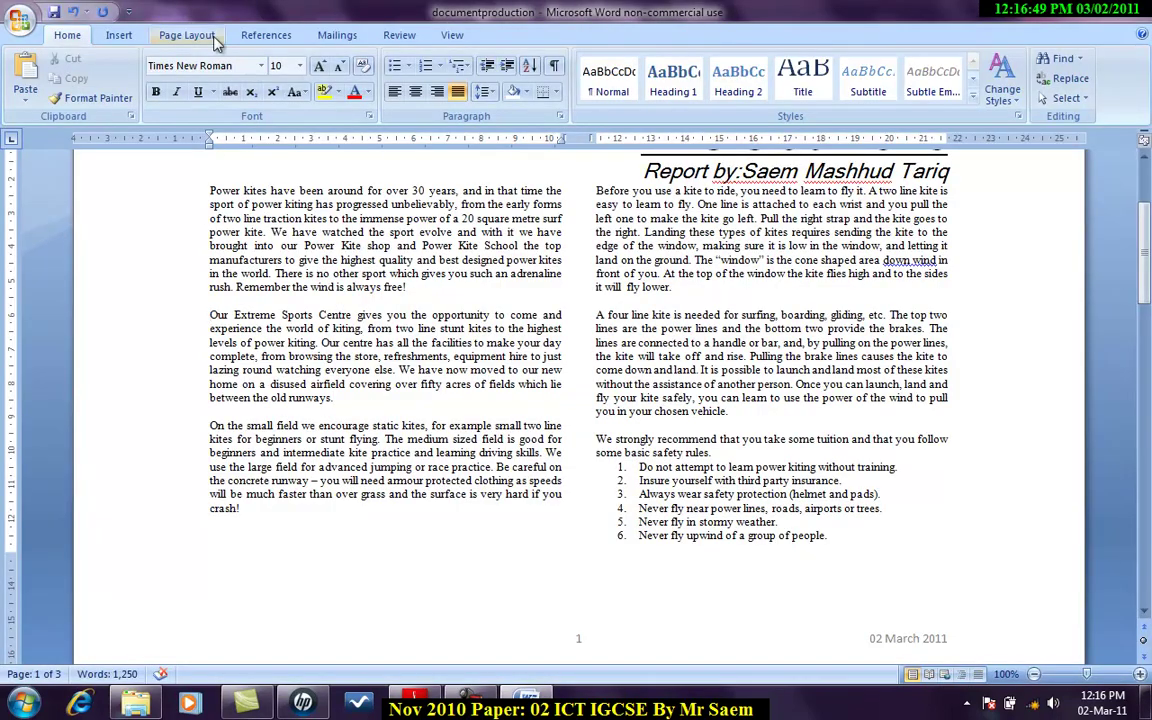
left_click(117, 35)
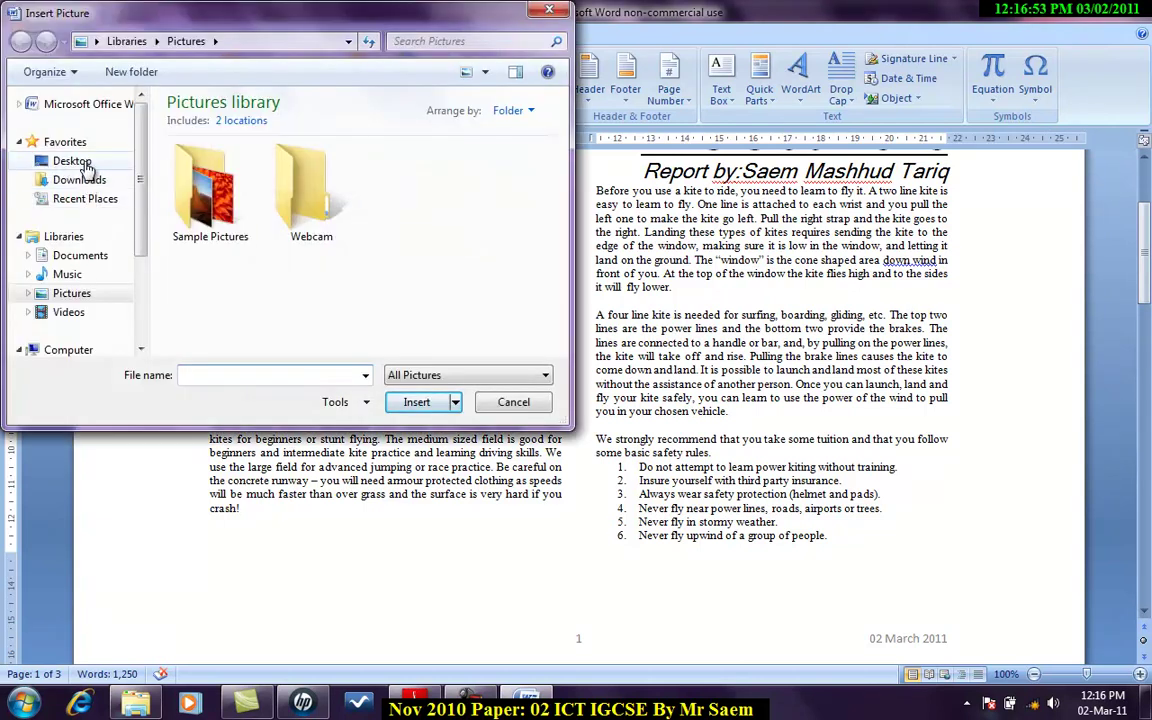
left_click(78, 255)
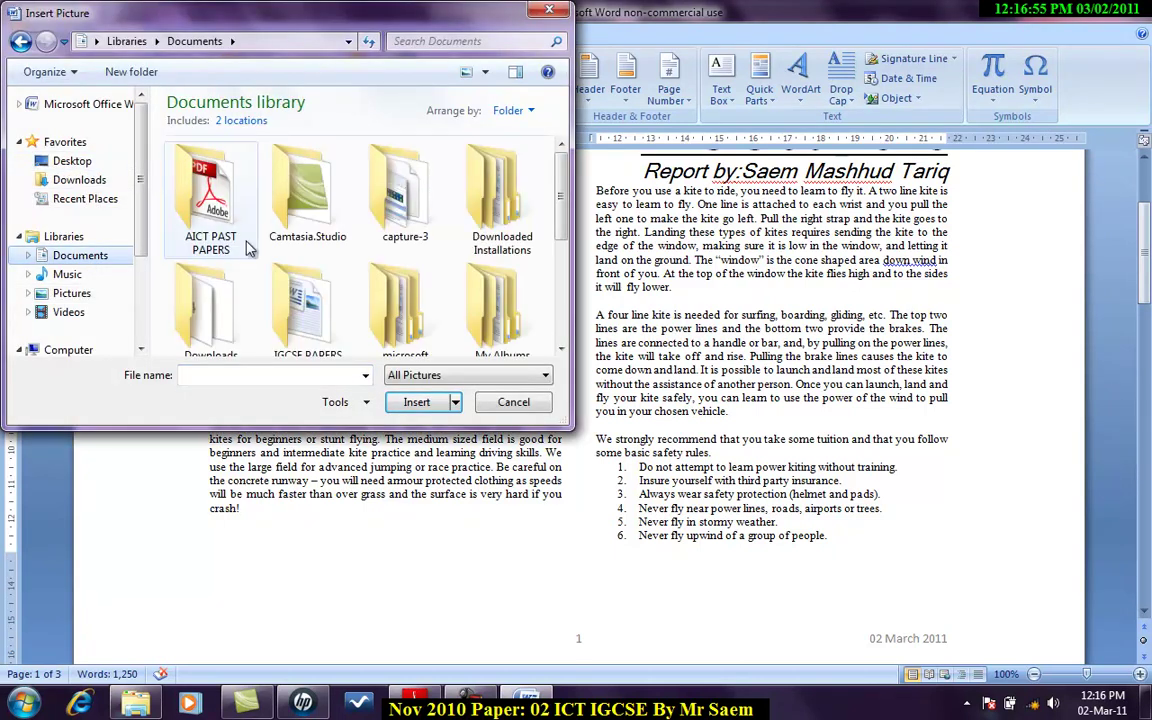
scroll(537, 228, "down", 2)
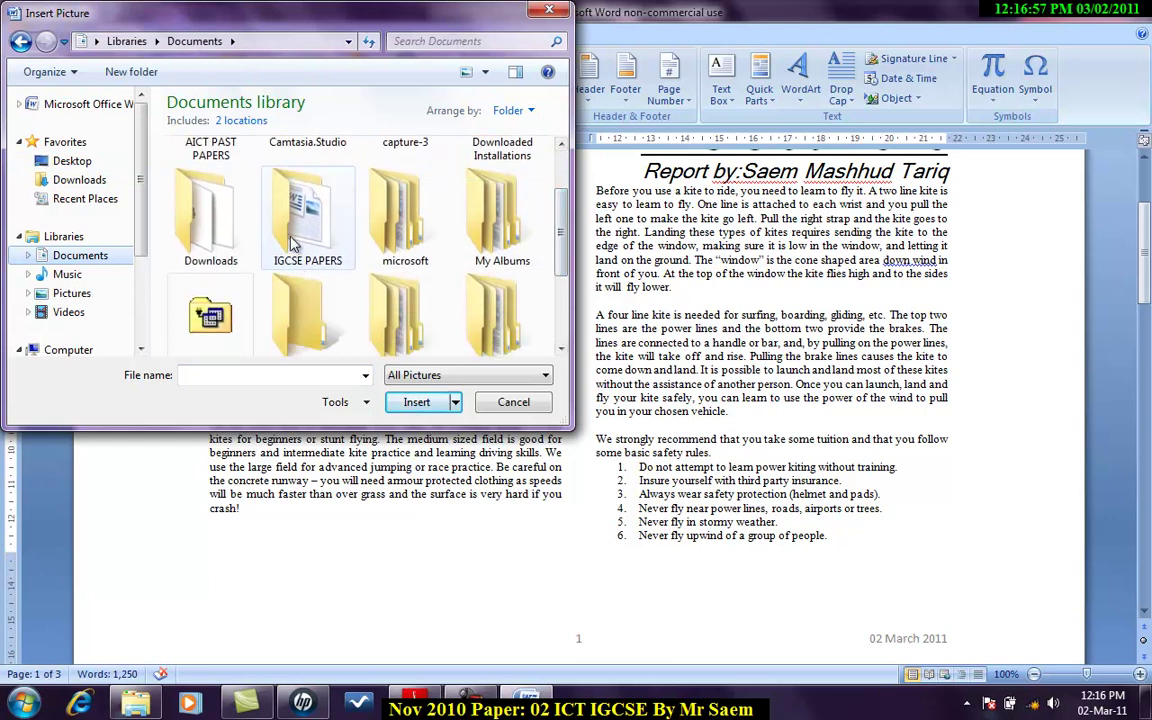
double_click(297, 240)
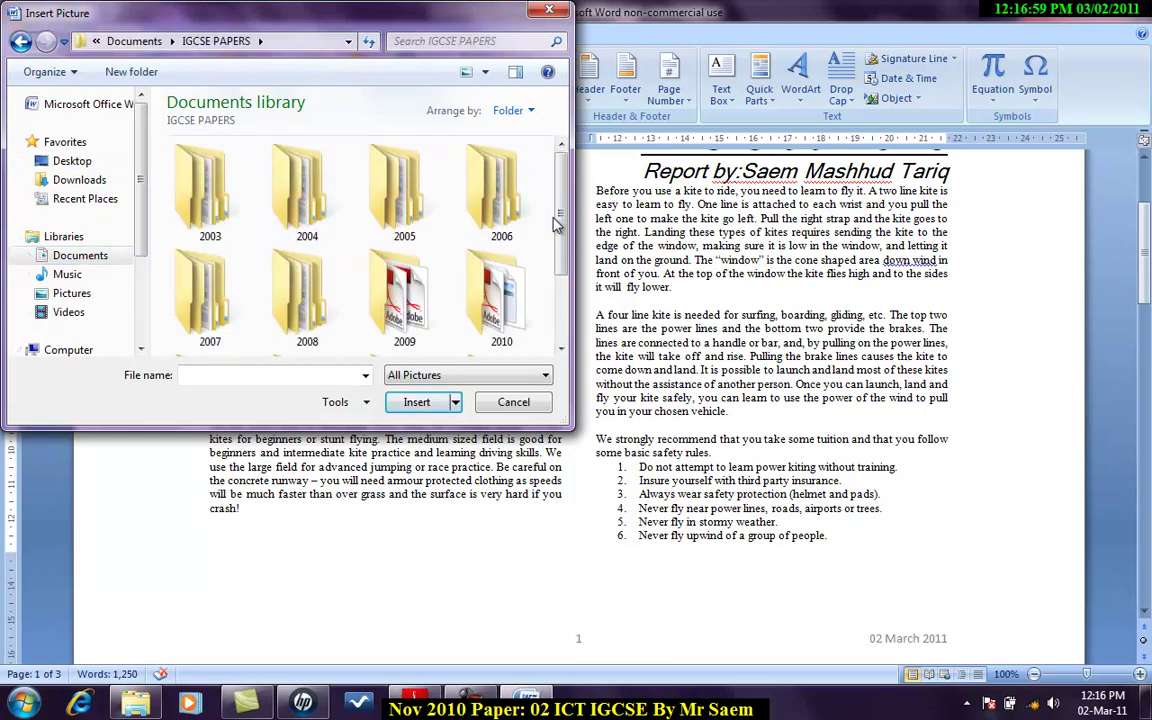
- Insert the N10SURF image from ICT, nov, 0417 Paper 02 Nov 2010_2 at the start of the Extreme Sports Centre paragraph
scroll(561, 262, "down", 1)
scroll(561, 262, "down", 3)
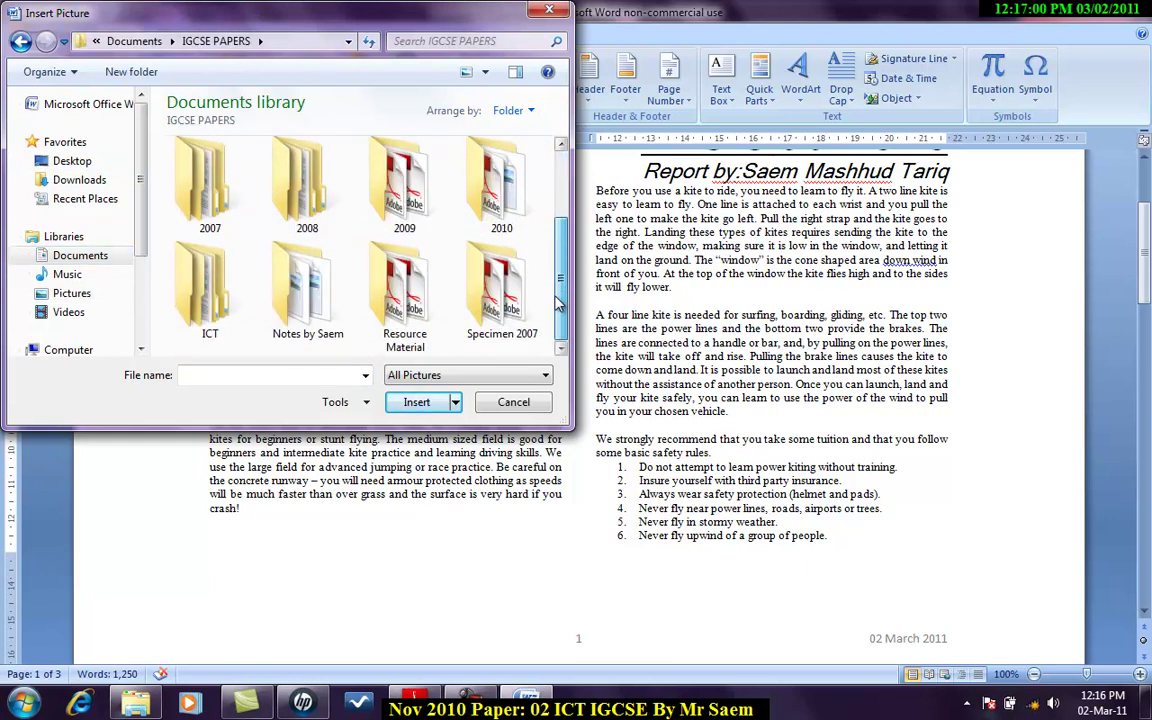
double_click(200, 250)
double_click(281, 215)
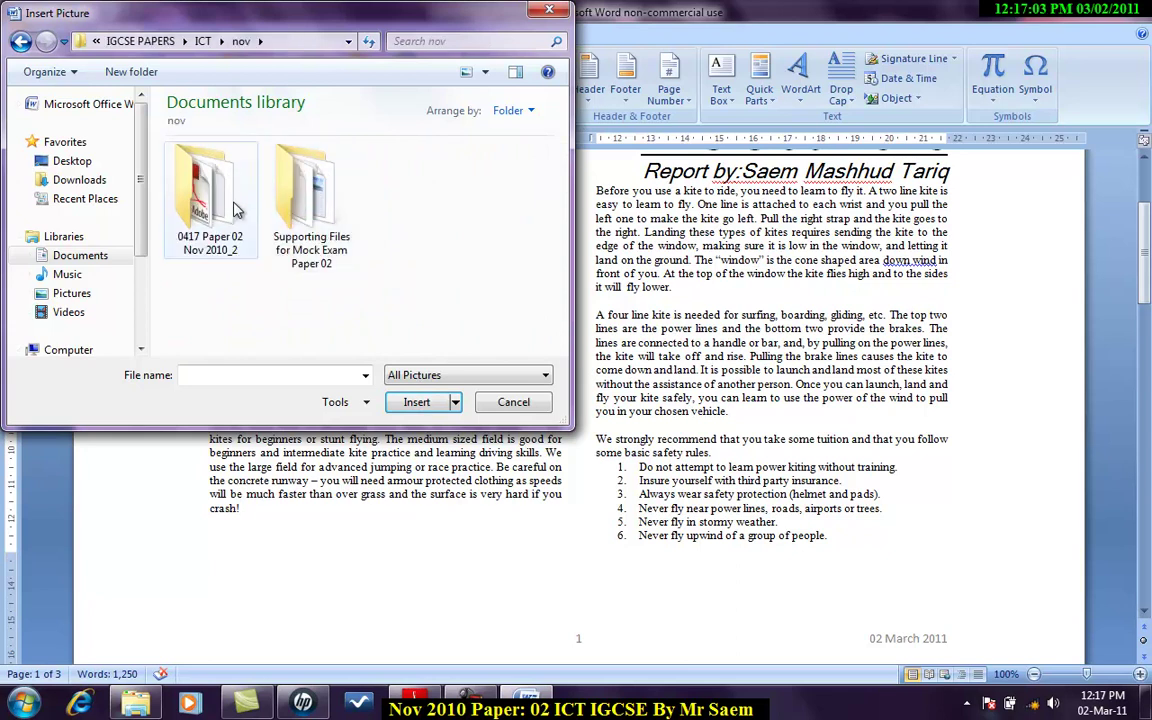
double_click(237, 210)
left_click(233, 208)
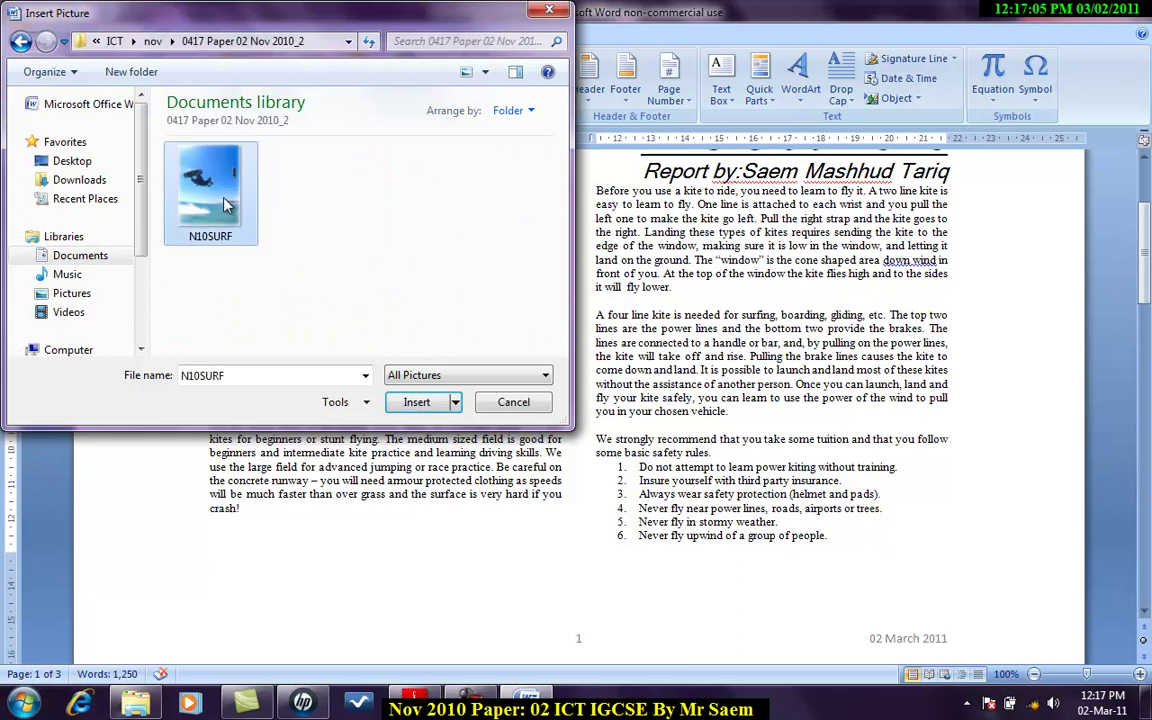
left_click(416, 402)
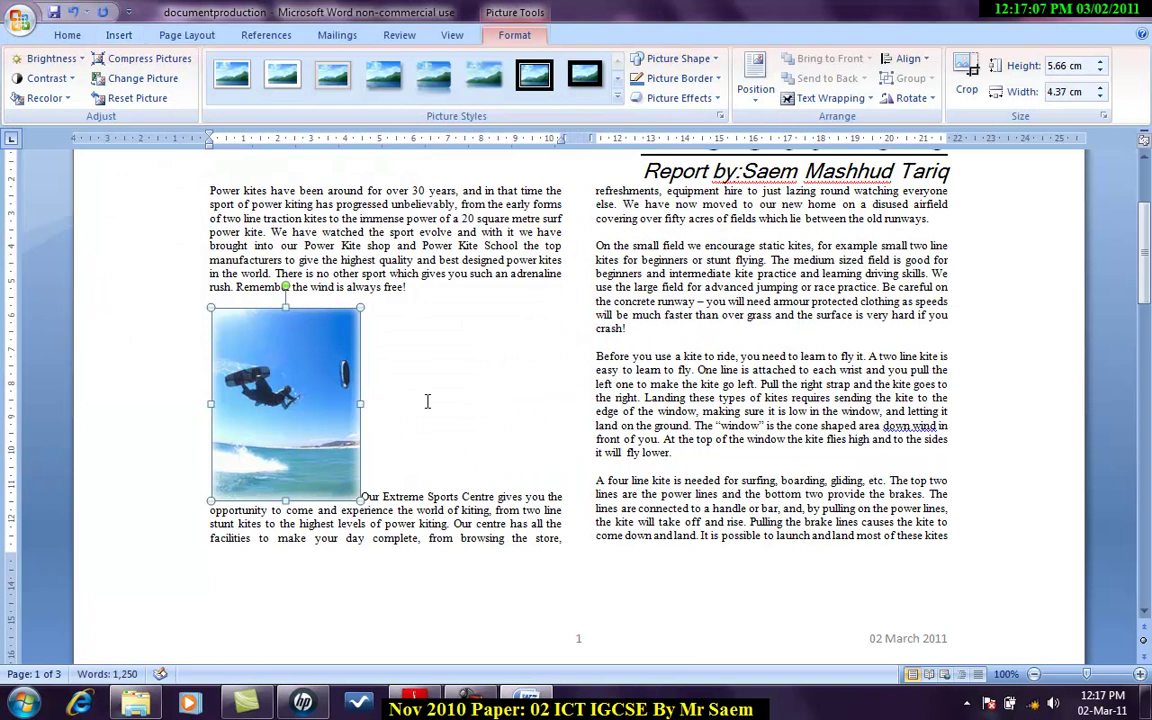
- Check task 33's alignment, wrapping and size requirements in Adobe Reader and set the N10SURF image's text wrapping to Tight in Word
key("alt+Tab")
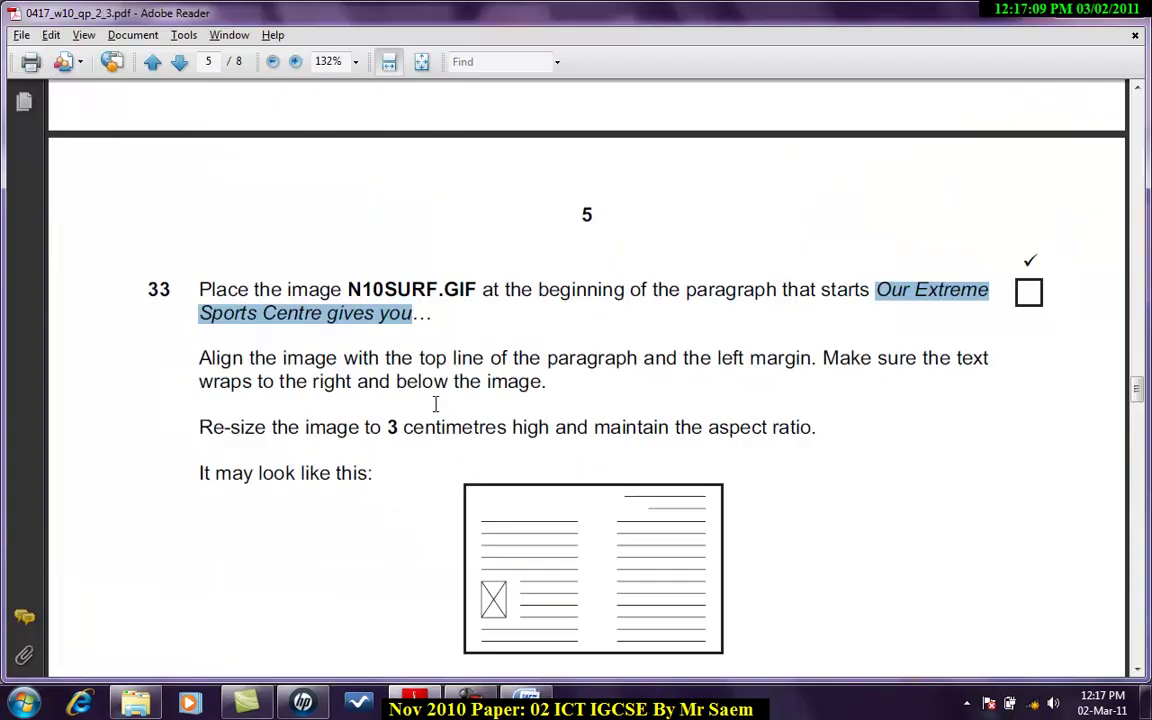
scroll(435, 404, "down", 1)
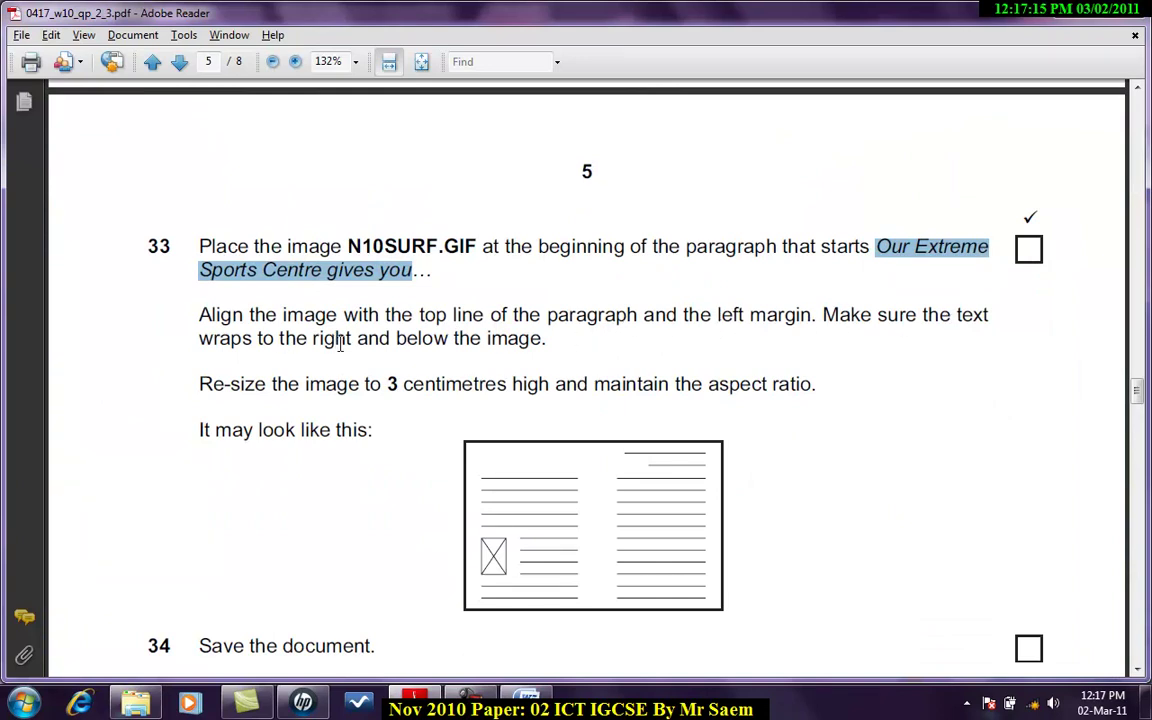
key("alt+Tab")
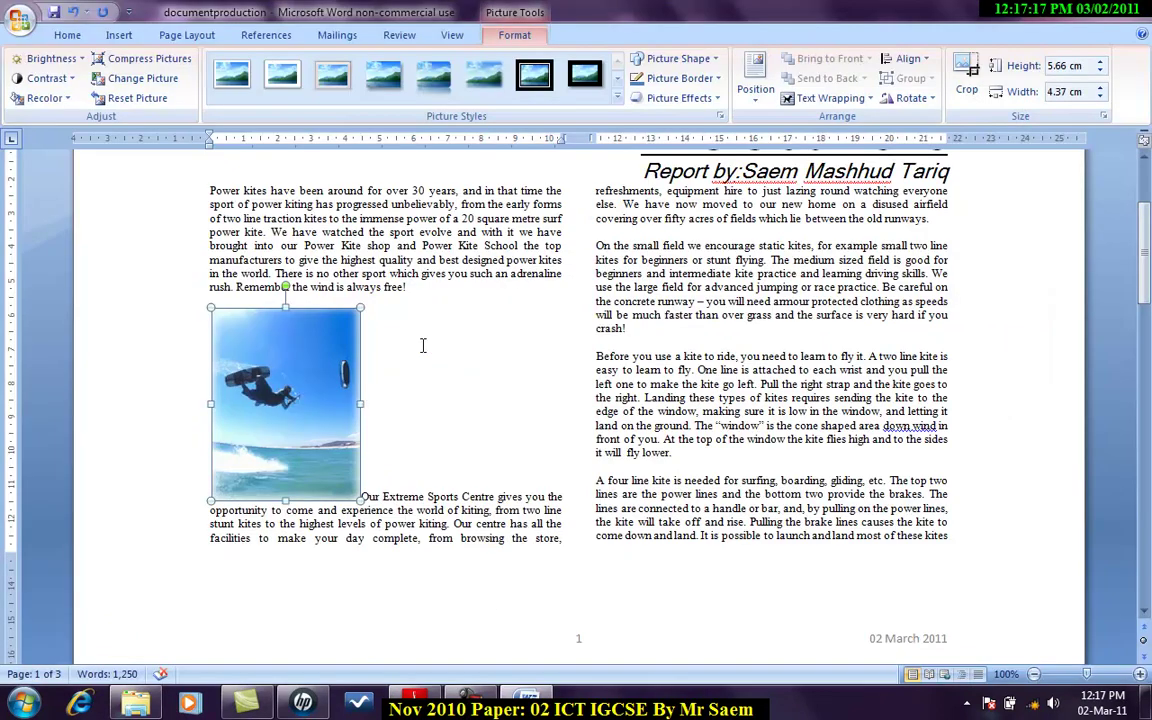
left_click(830, 98)
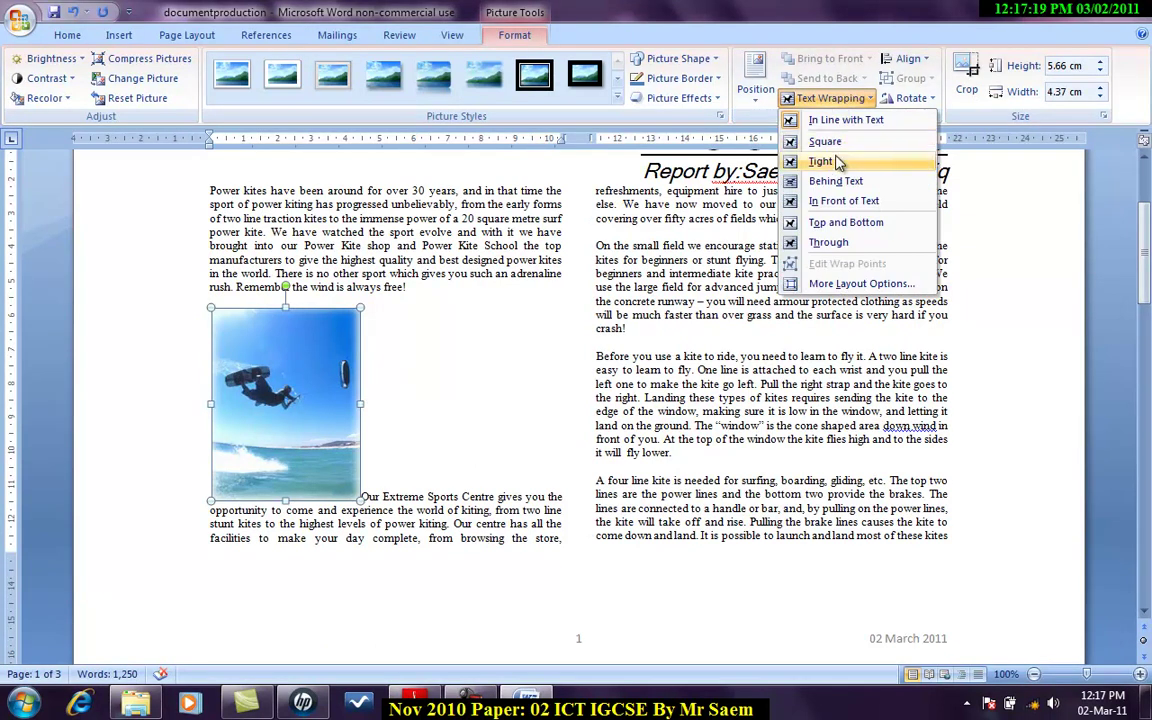
left_click(836, 160)
key("alt+Tab")
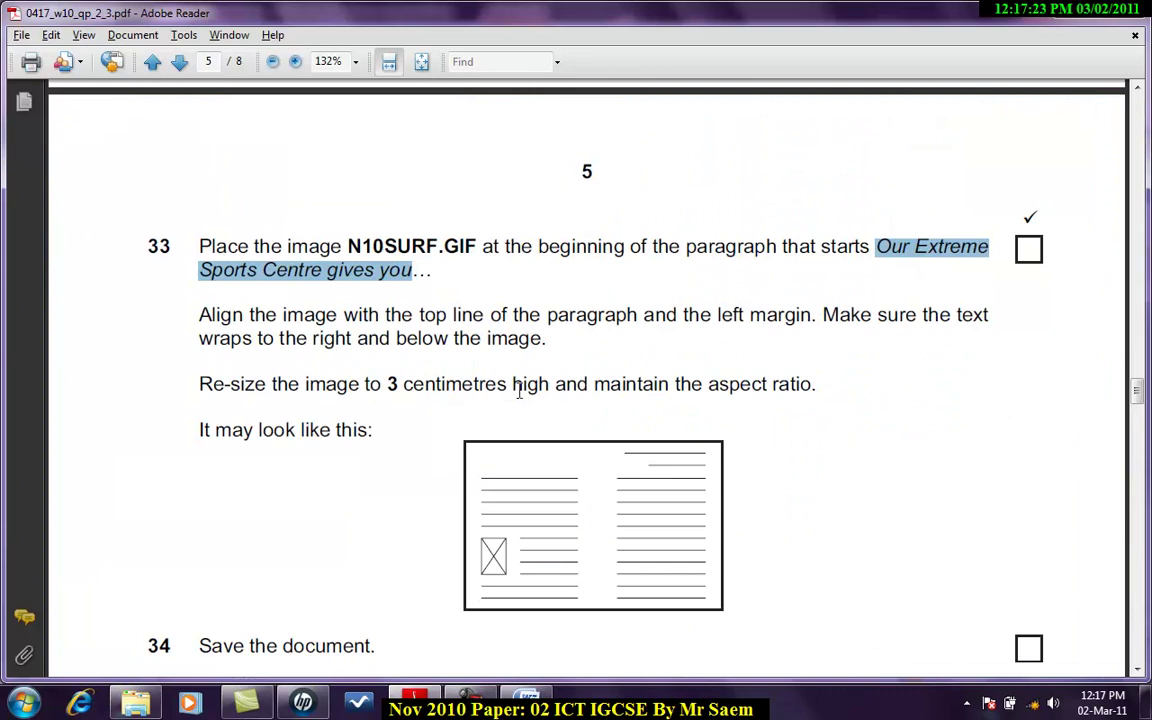
key("alt+Tab")
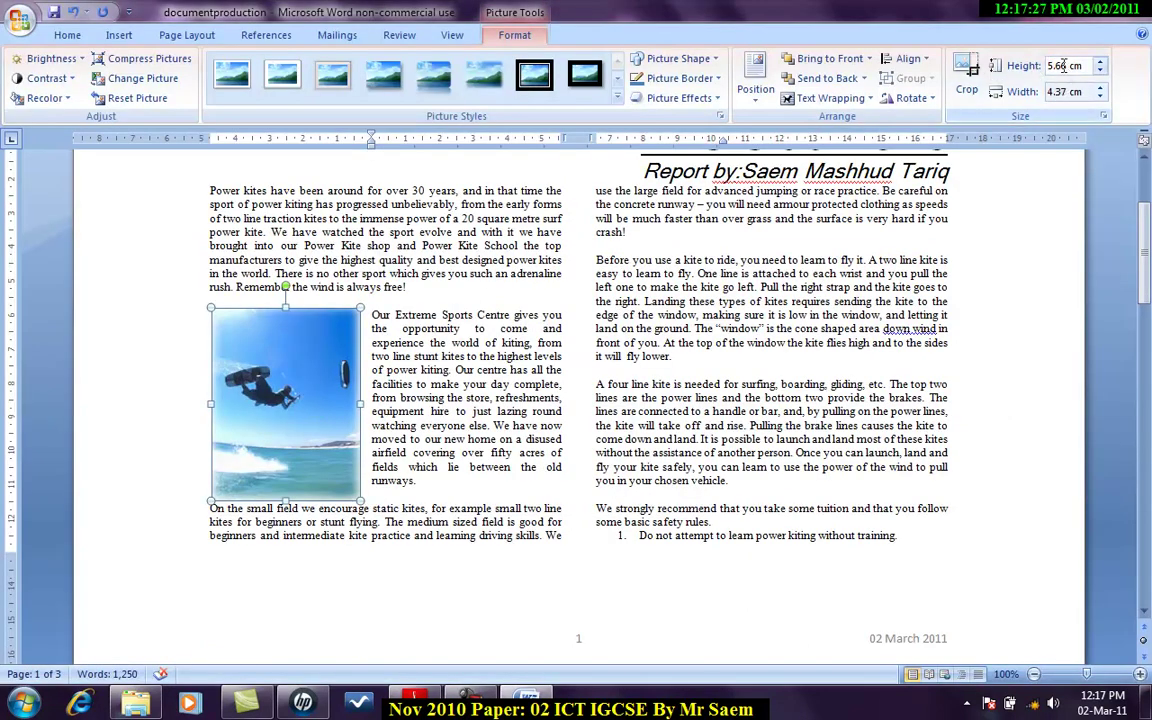
- Set the height of the N10SURF image to 3 cm, keeping its aspect ratio
left_click_drag(1072, 66, 1048, 67)
type("3")
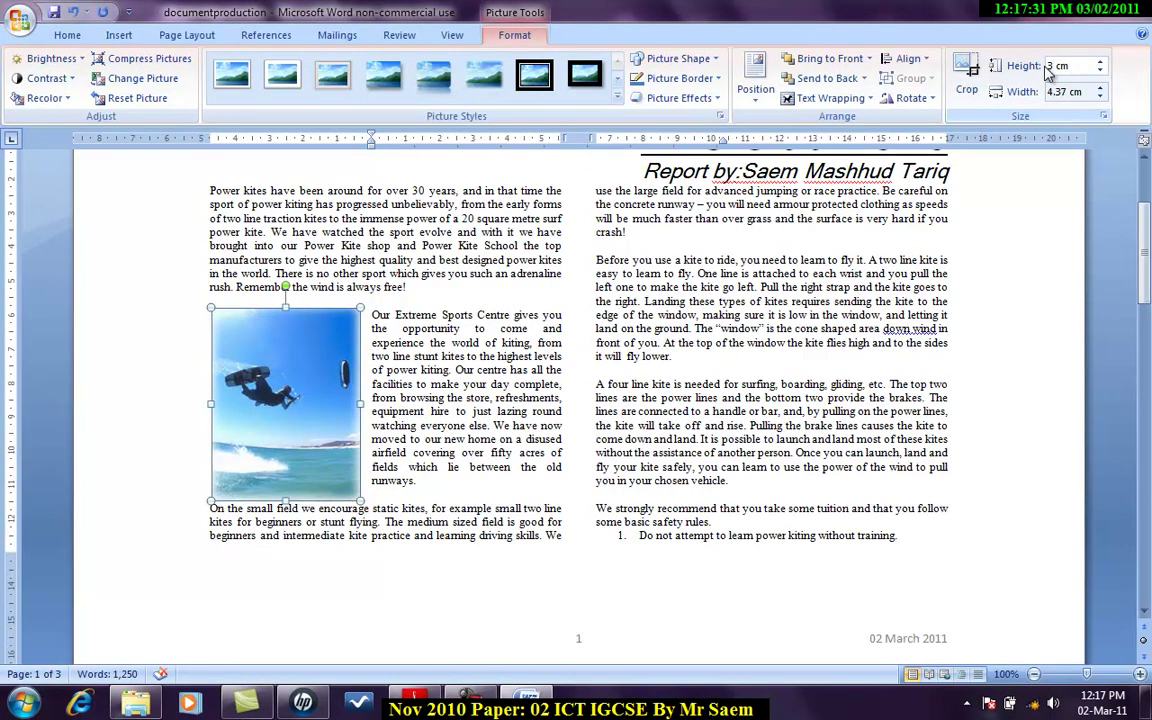
key("Return")
left_click(250, 347)
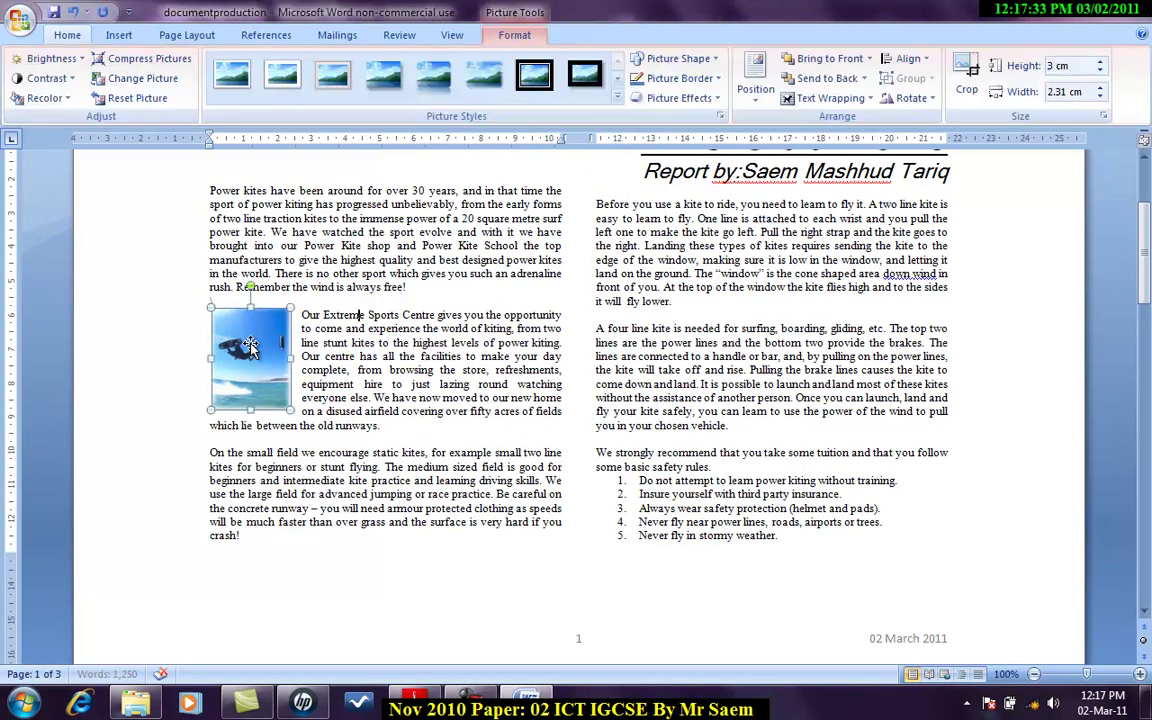
left_click(280, 315)
left_click(245, 345)
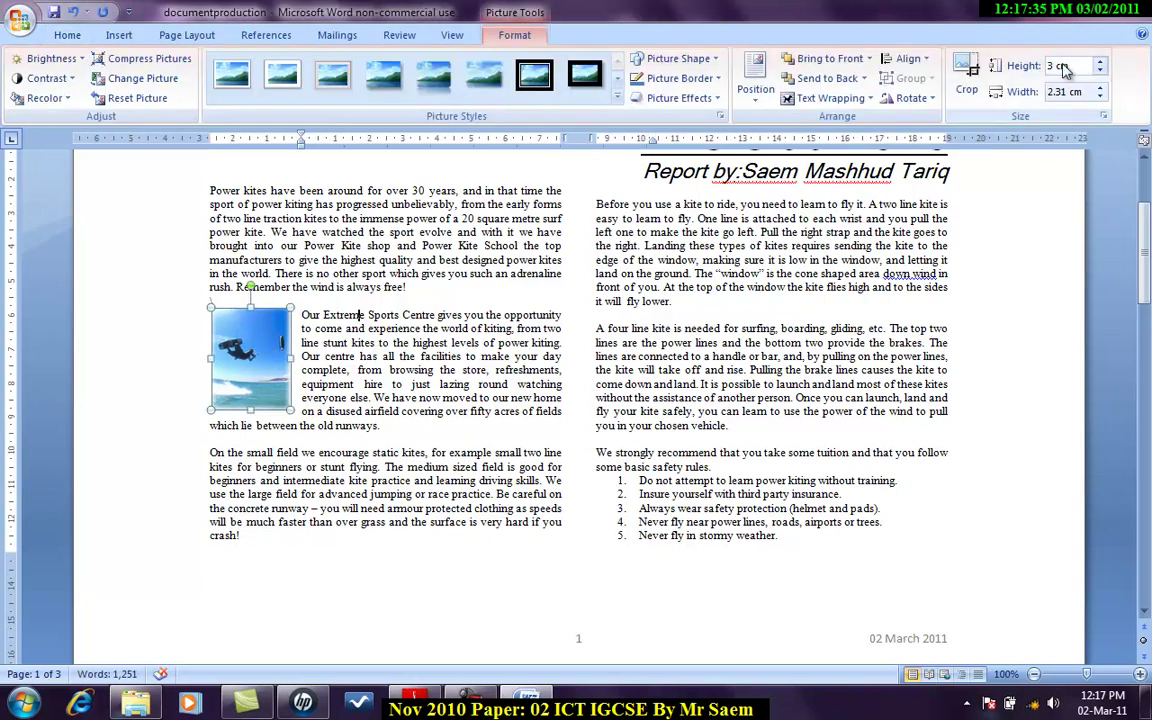
- Compare the resized image with task 33's requirements and sample layout in Adobe Reader, and recheck its placement in Word
key("alt+Tab")
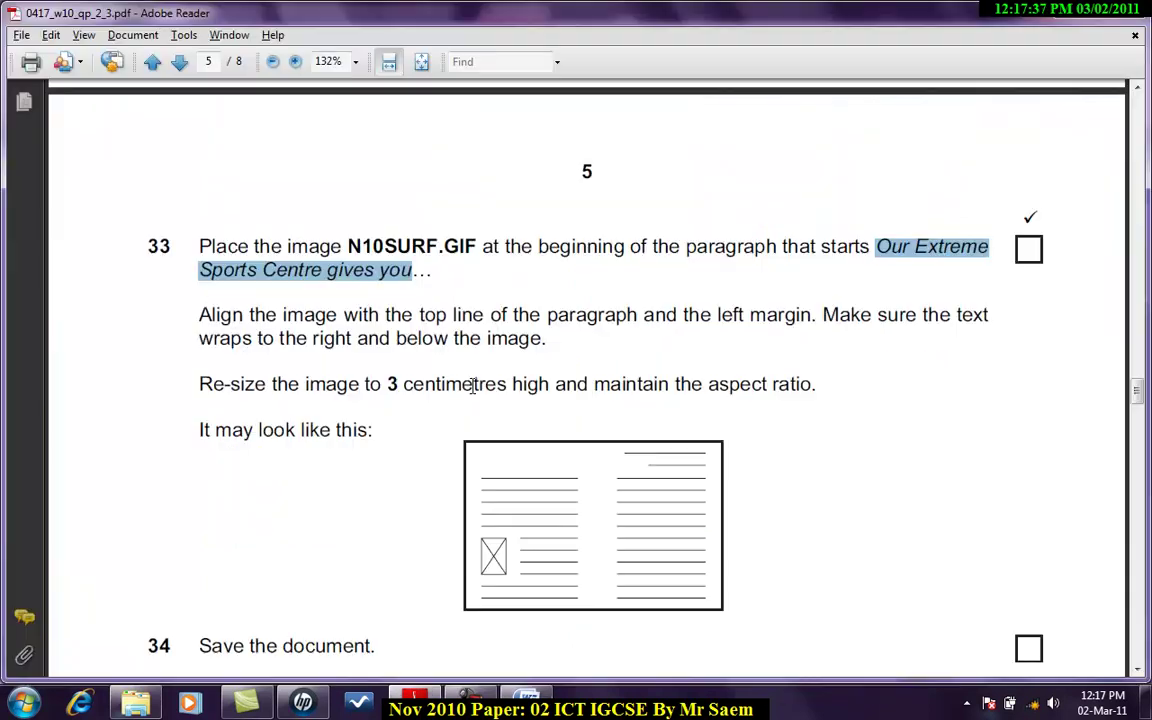
scroll(432, 393, "down", 3)
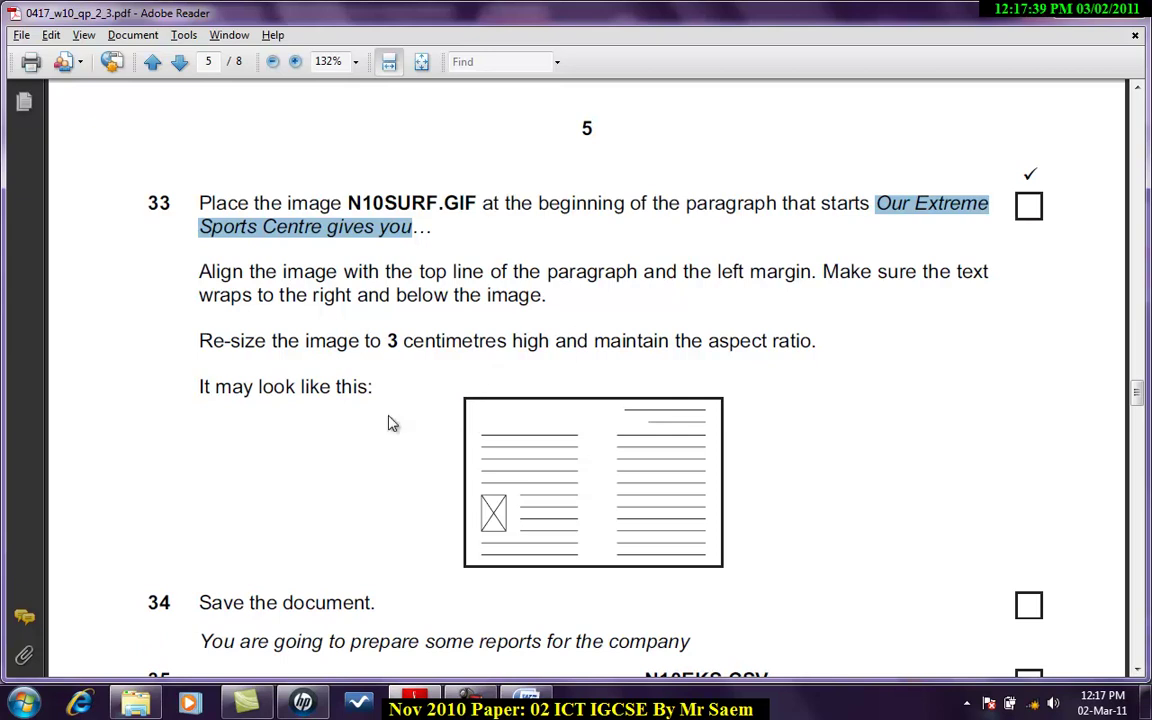
key("alt+Tab")
left_click(362, 358)
scroll(393, 473, "up", 1)
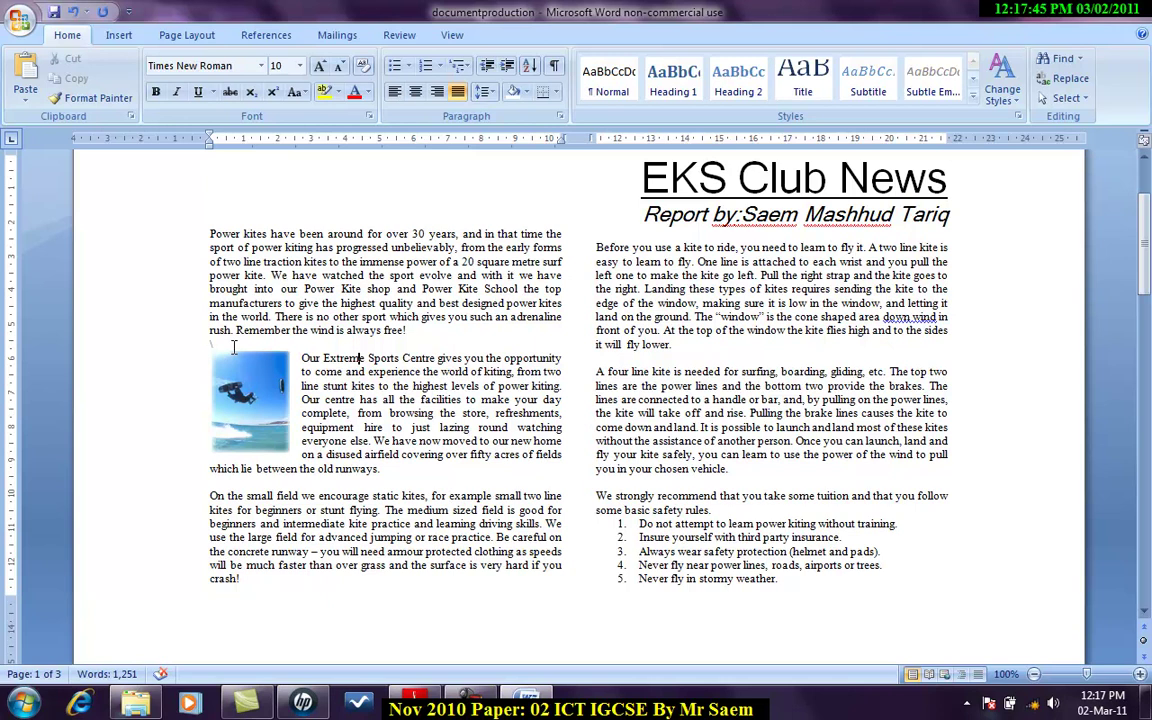
- Read tasks 34 and 35 in Adobe Reader, highlighting the database package wording and the N10EKS.CSV file name
key("alt+Tab")
scroll(233, 355, "down", 4)
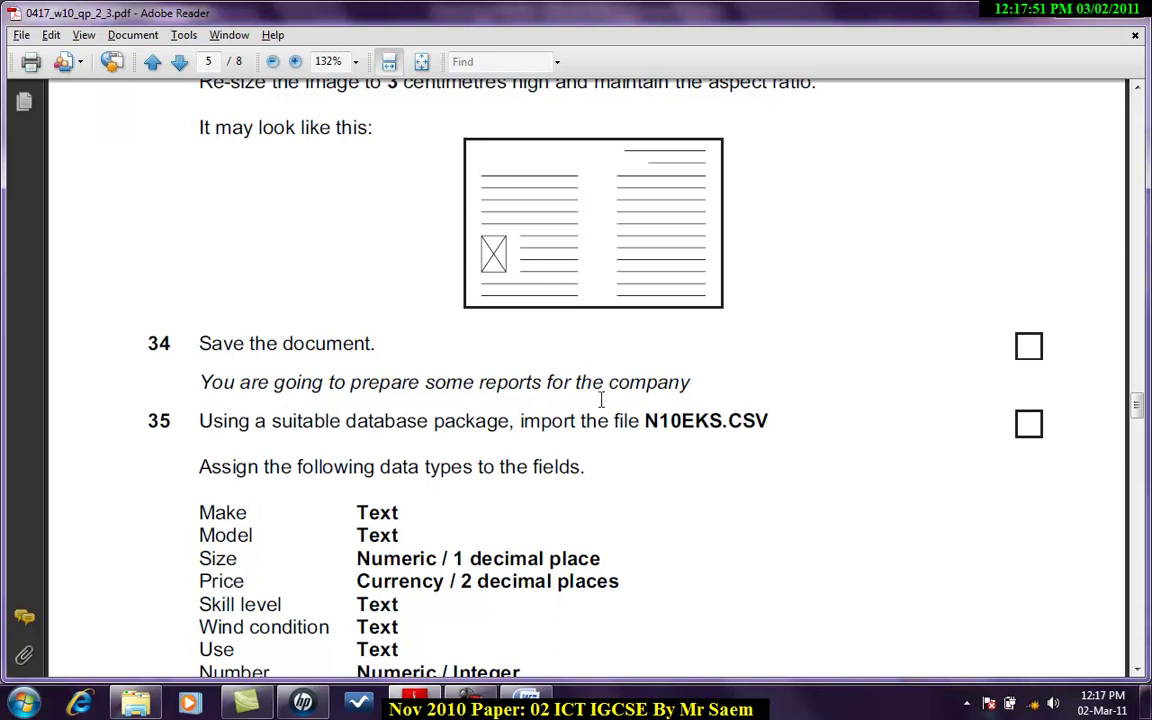
scroll(667, 420, "down", 4)
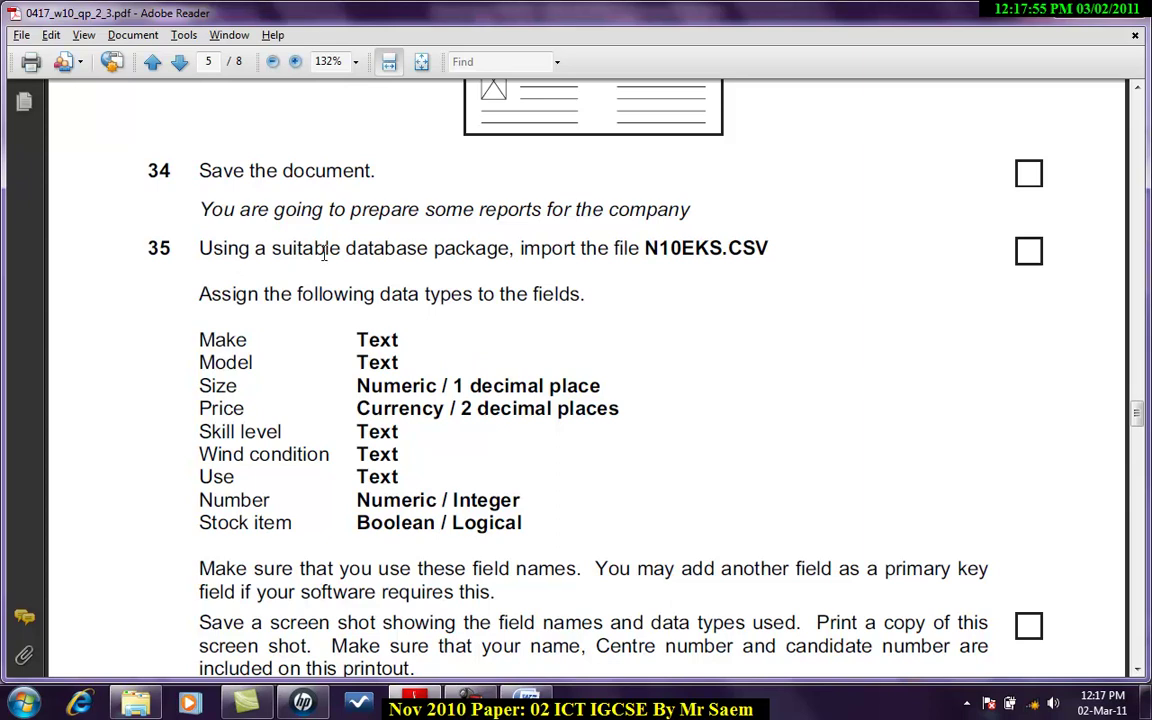
left_click_drag(352, 253, 477, 257)
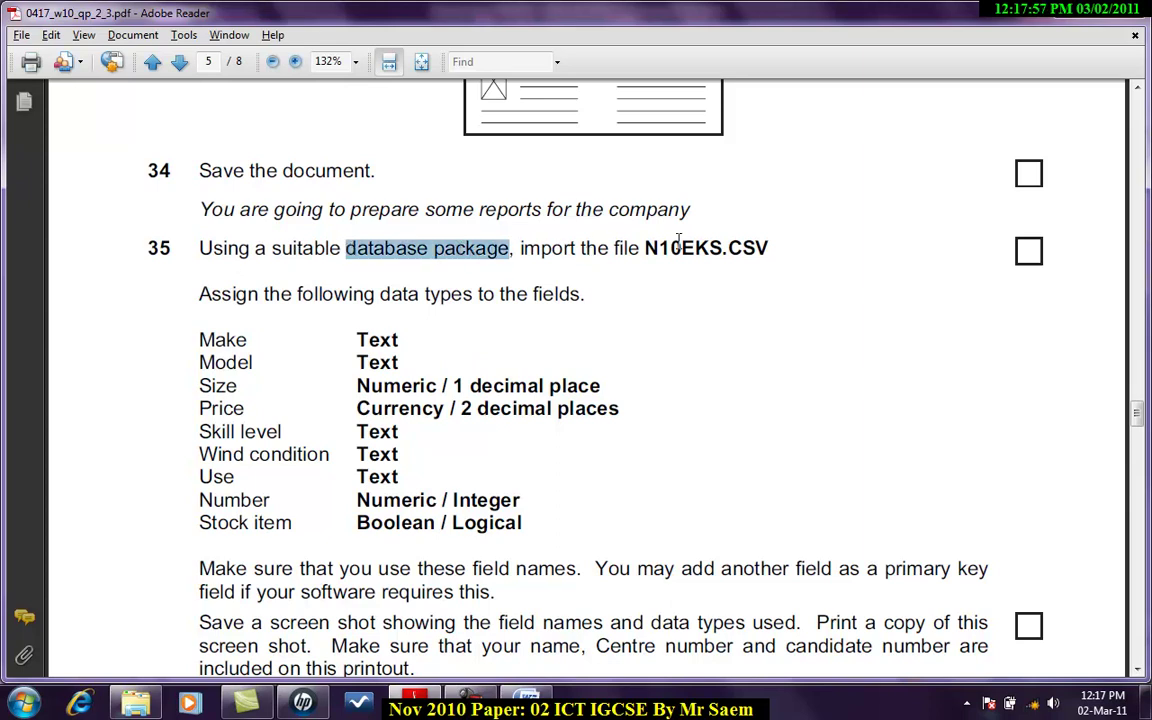
left_click_drag(646, 250, 762, 251)
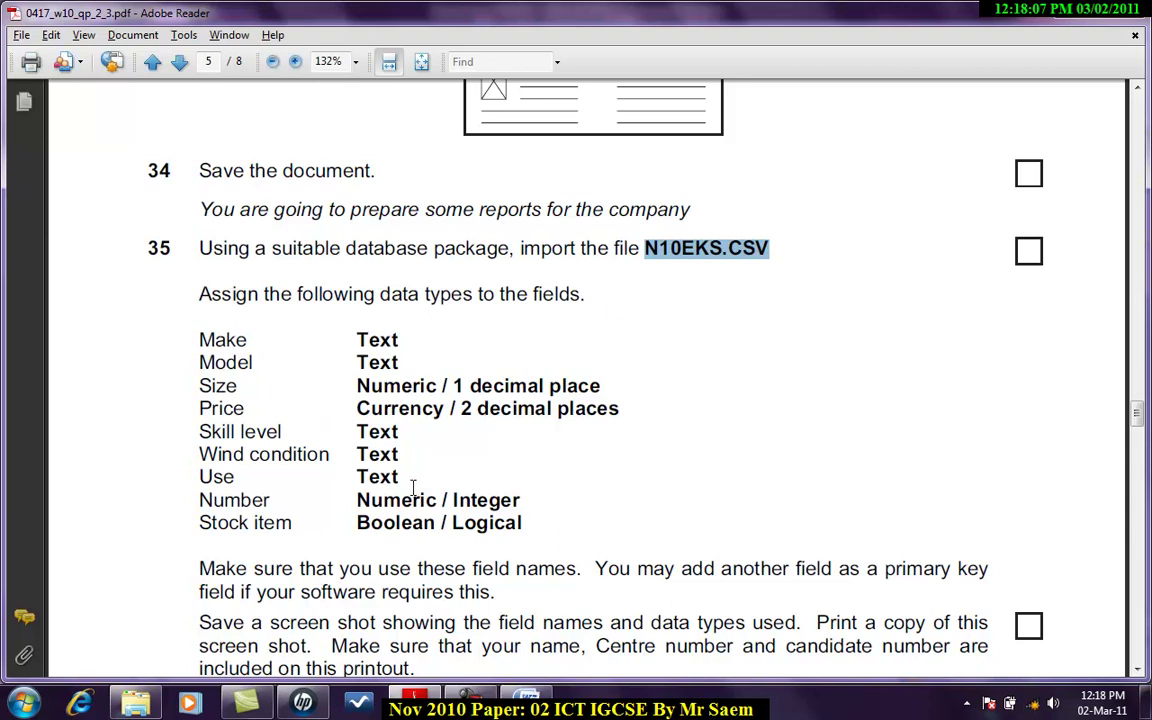
- Switch to Word, look over the finished pages and save the documentproduction document
left_click(528, 697)
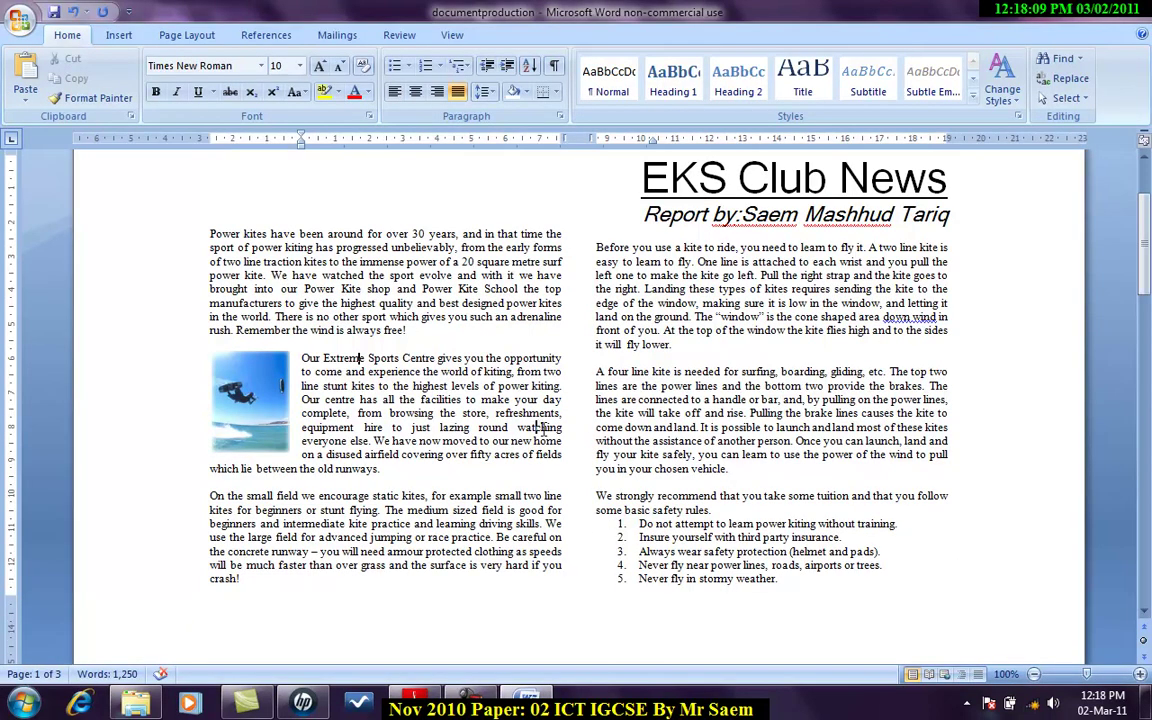
scroll(731, 493, "up", 3)
scroll(700, 480, "down", 9)
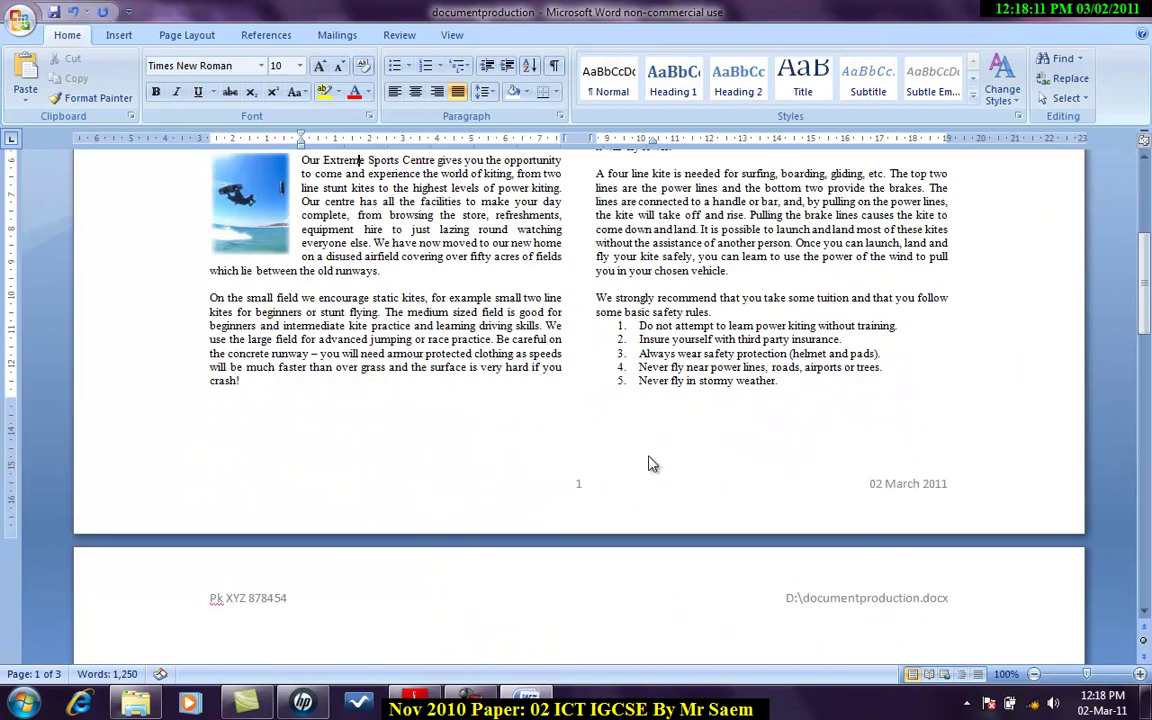
scroll(653, 465, "up", 5)
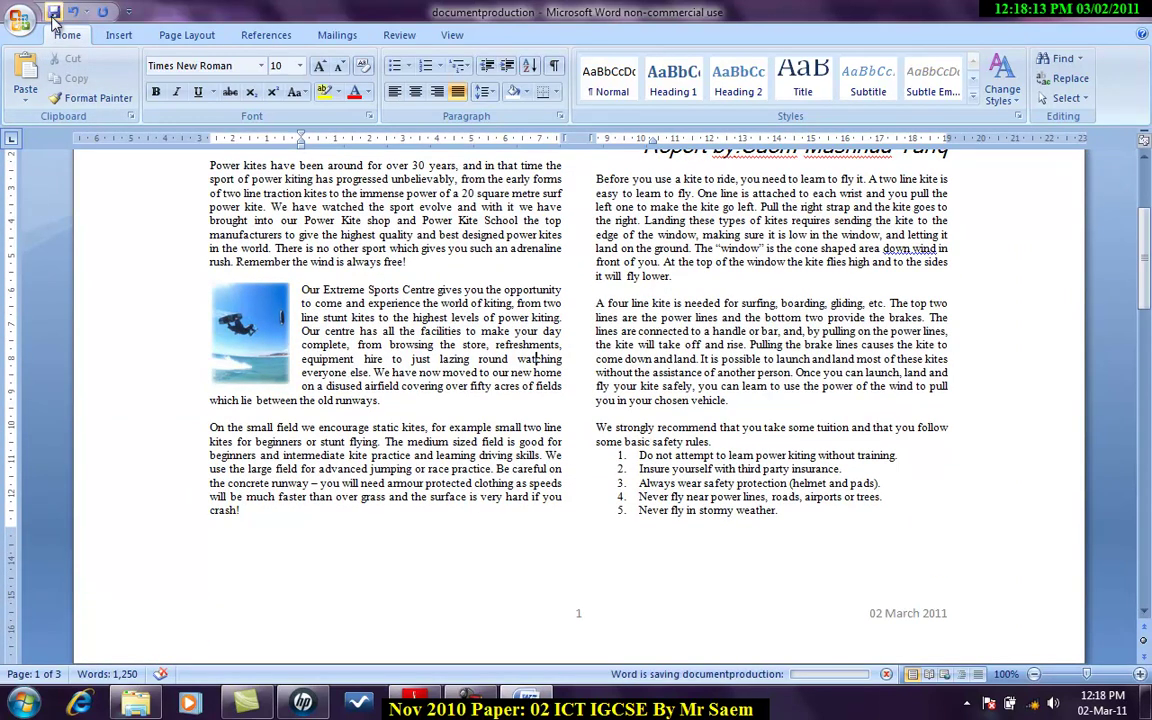
left_click(987, 703)
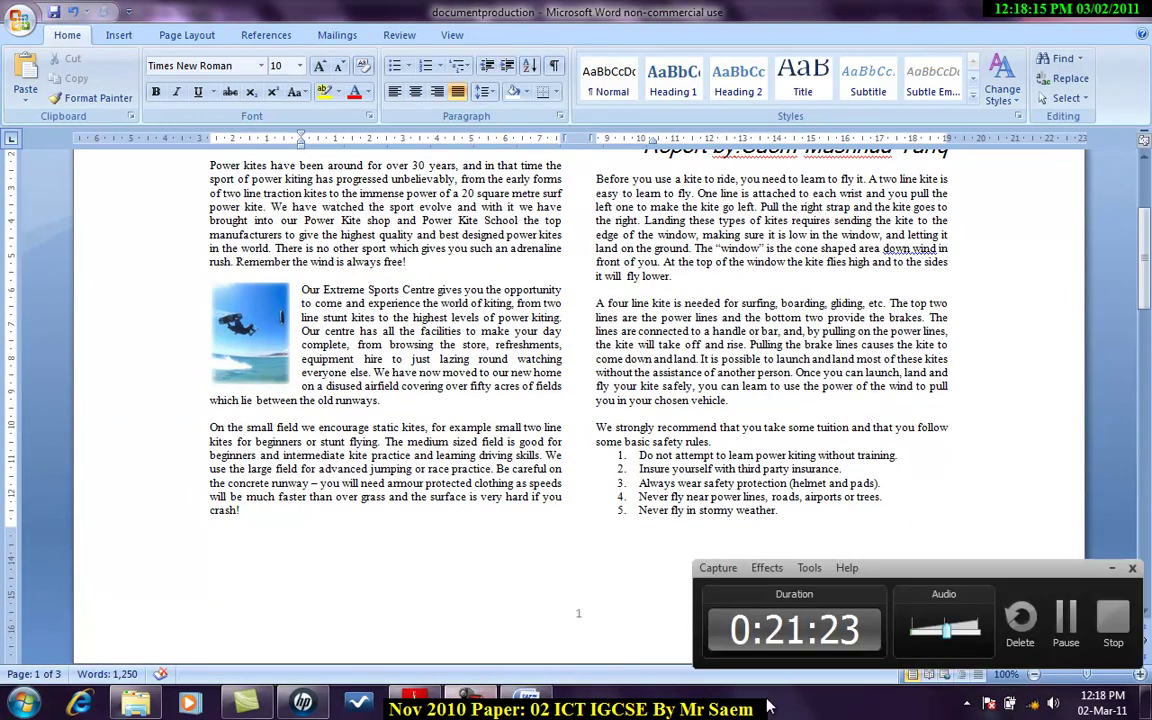